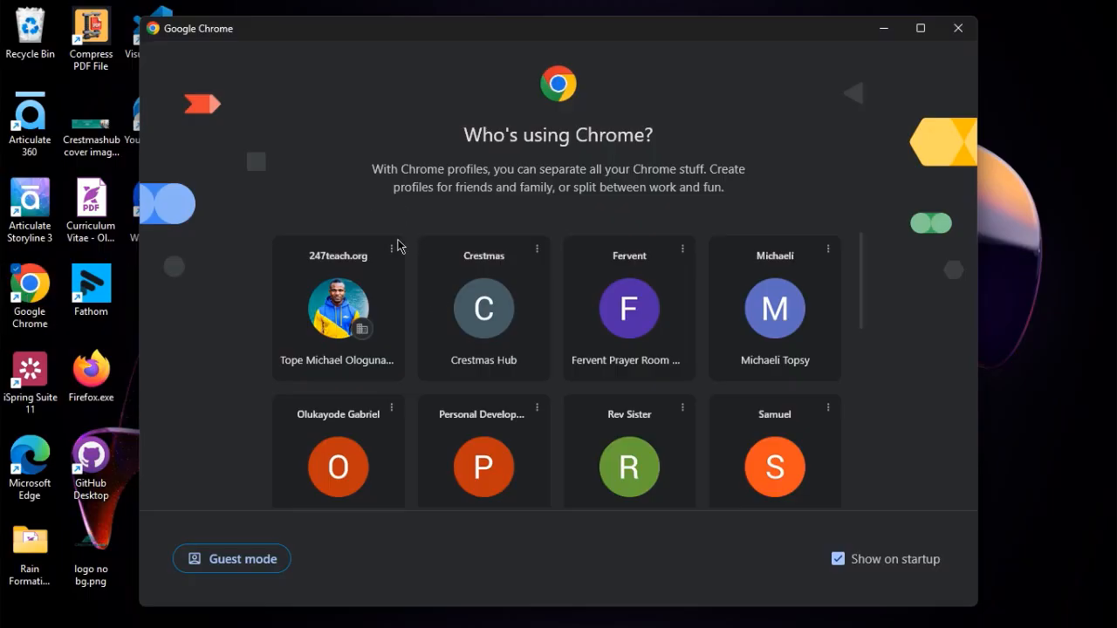
click(493, 353)
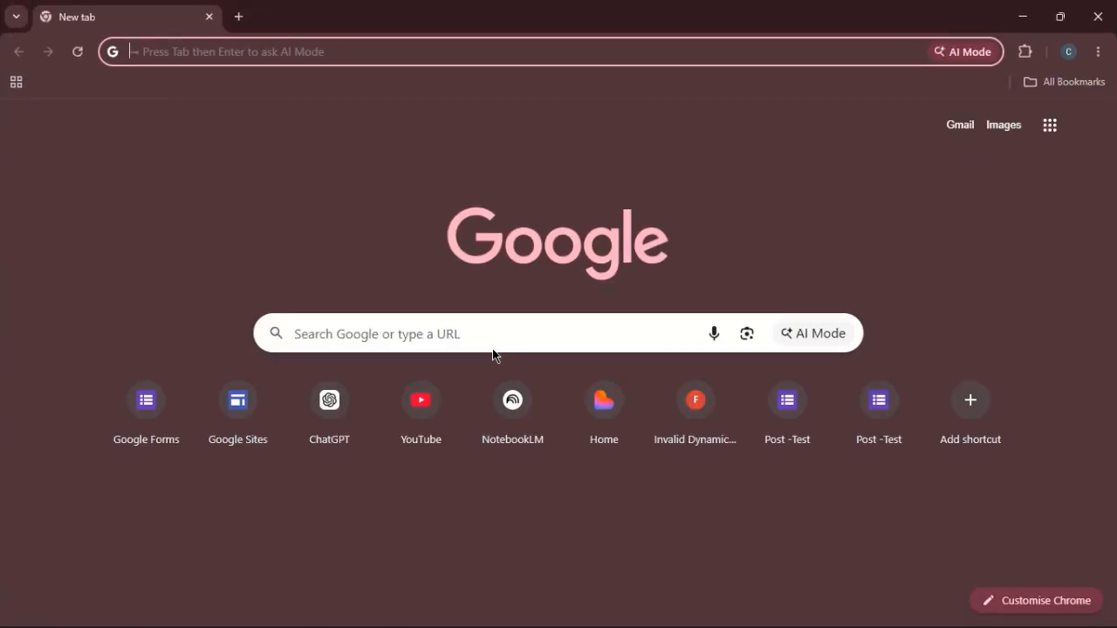
click(375, 57)
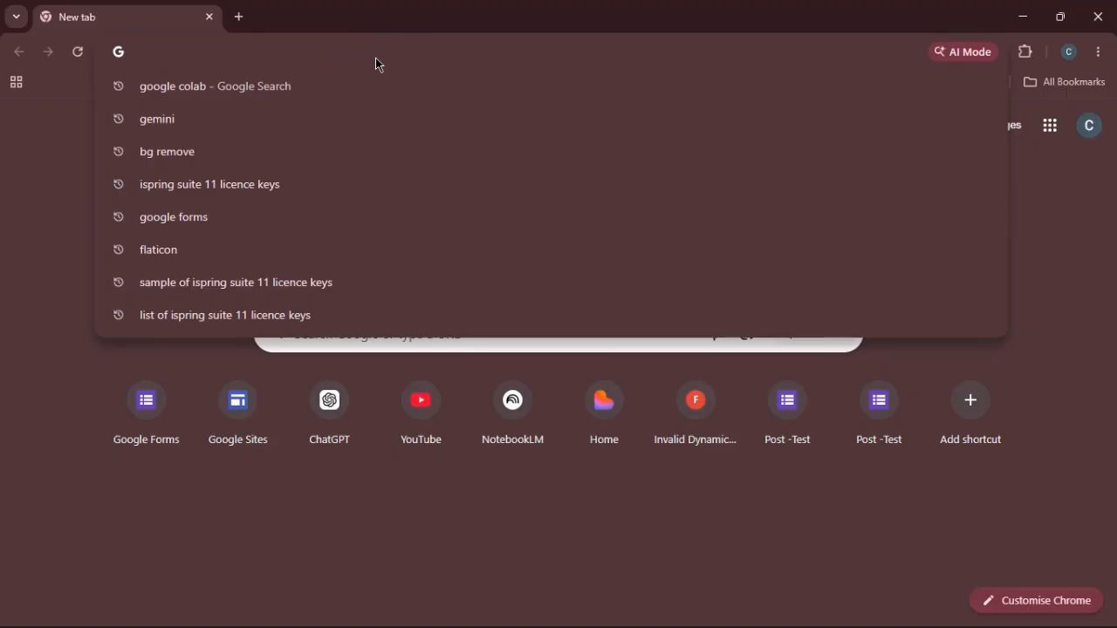
text(htt)
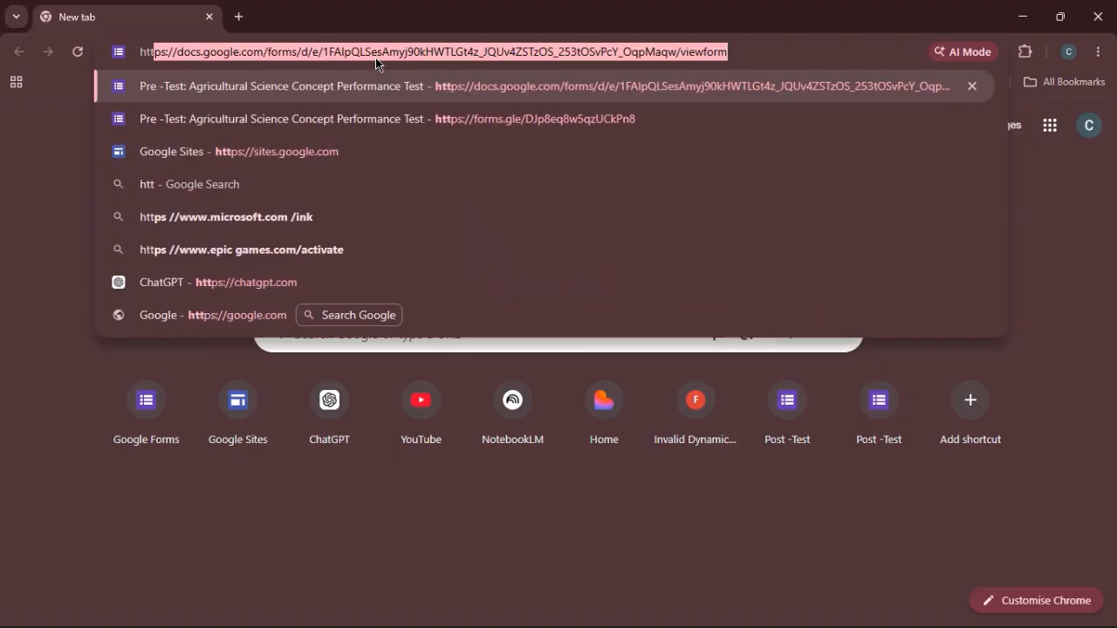
text(ps)
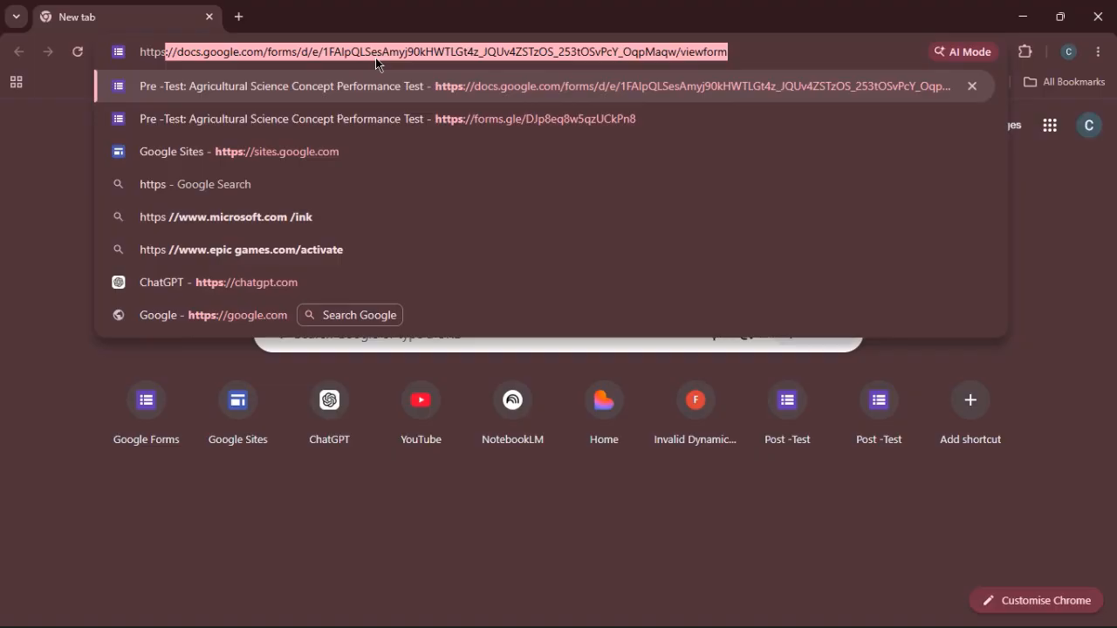
text(://)
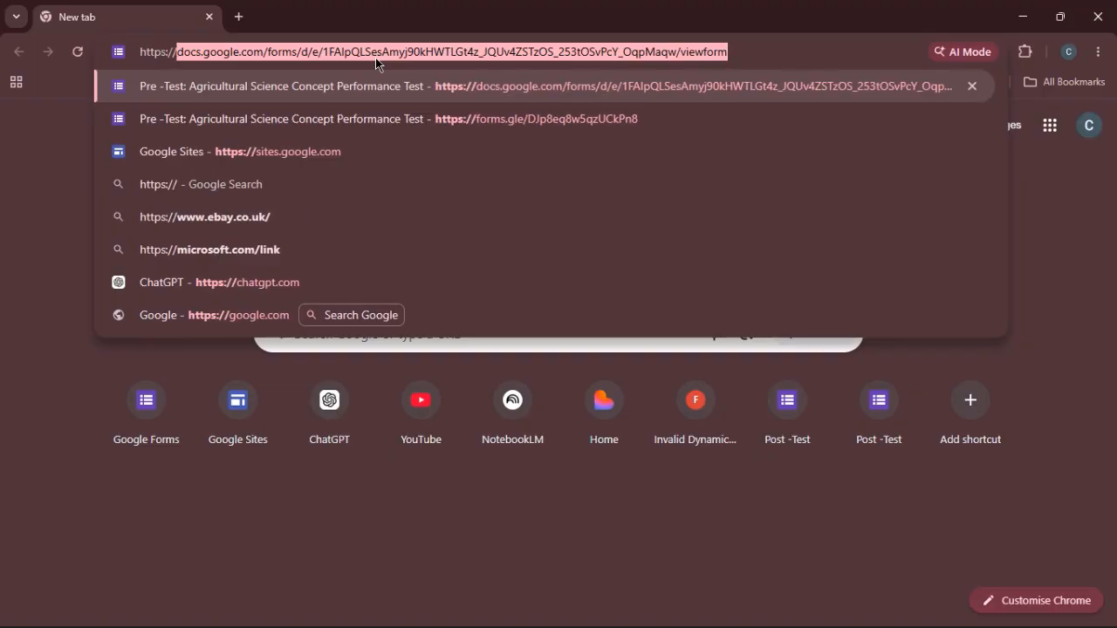
text(docs)
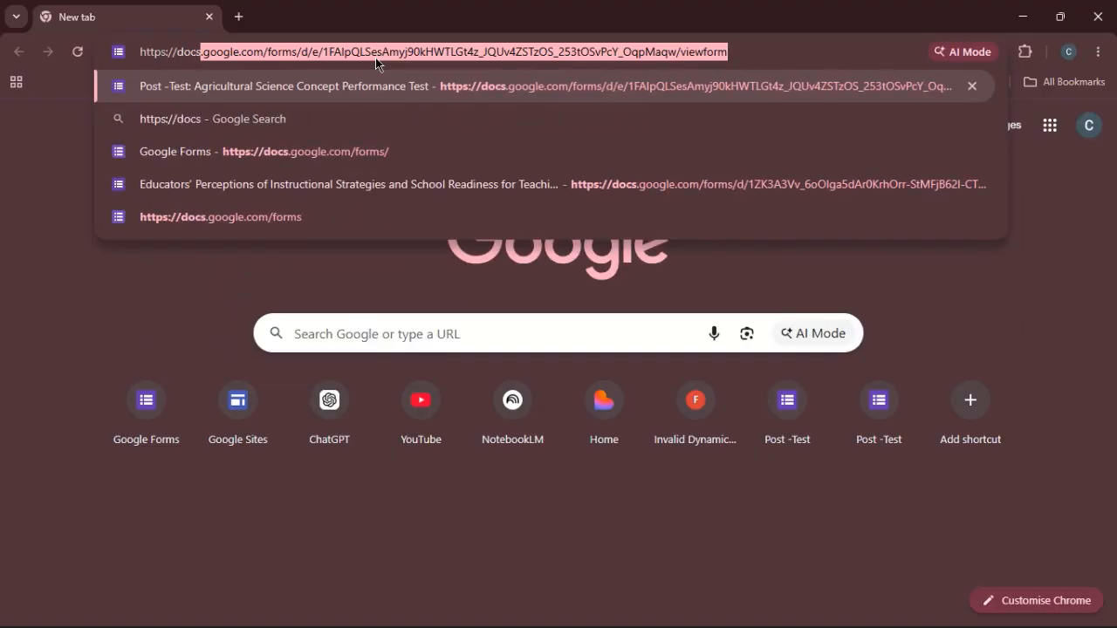
text(.goog)
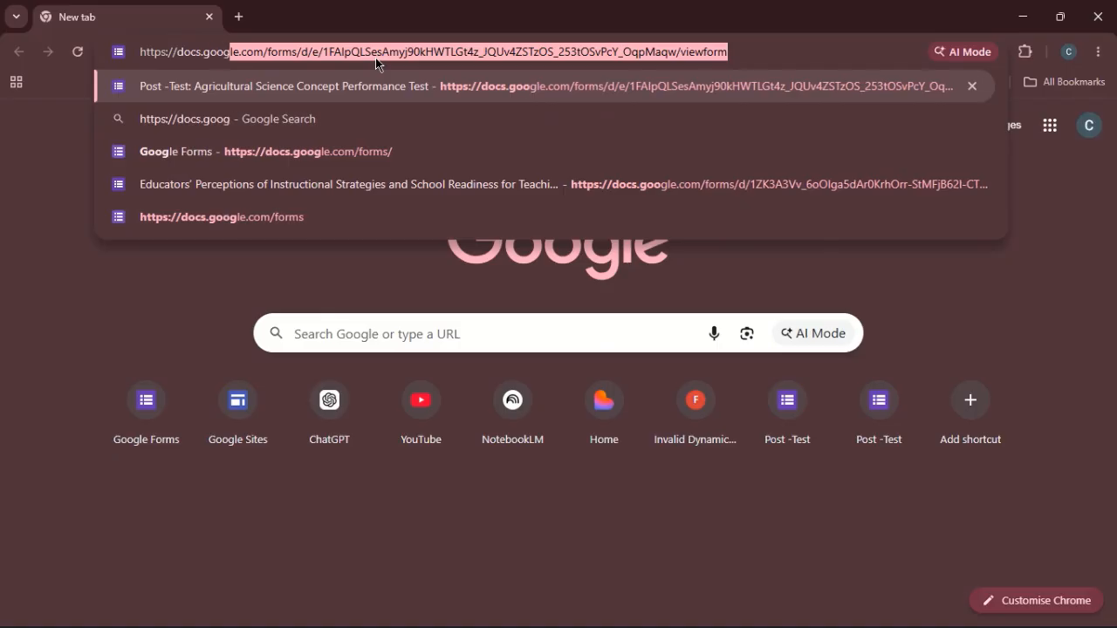
text(le.co)
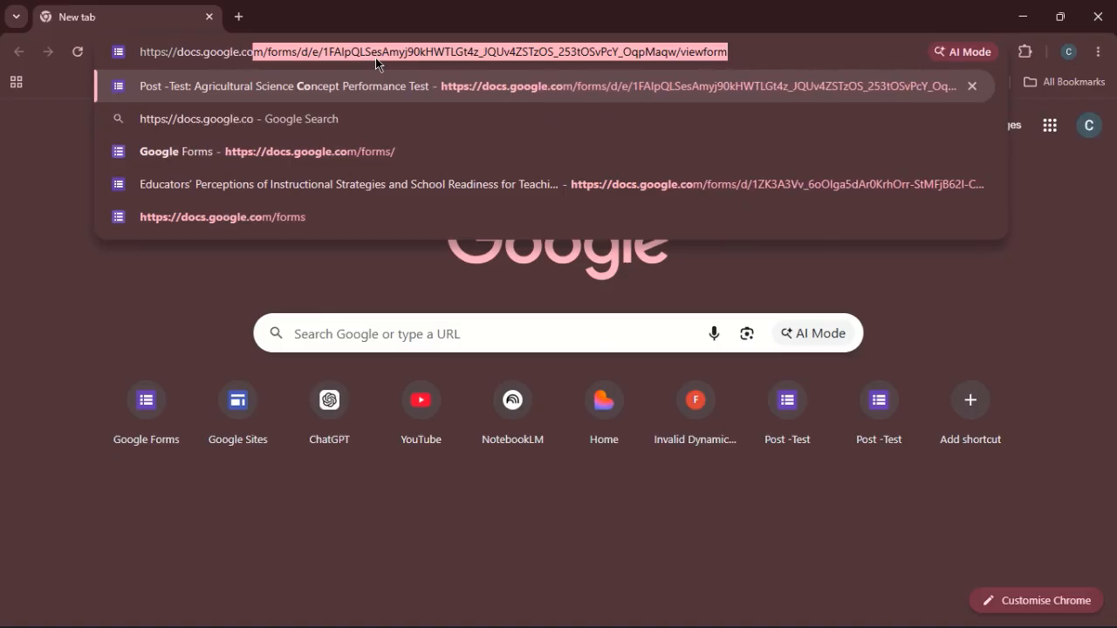
text(m/f)
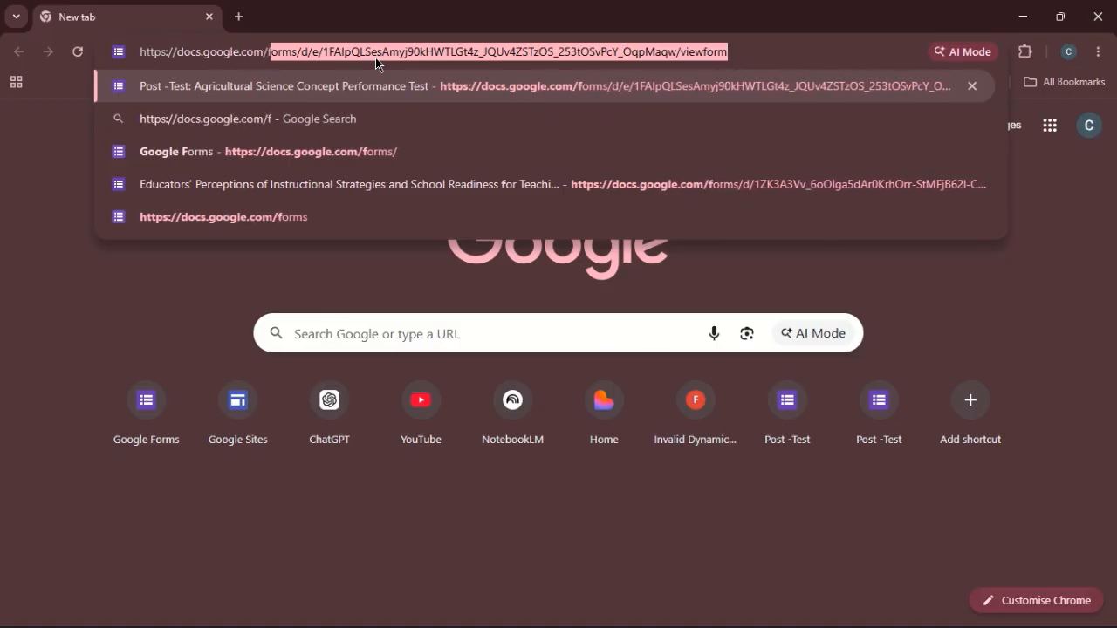
text(orms)
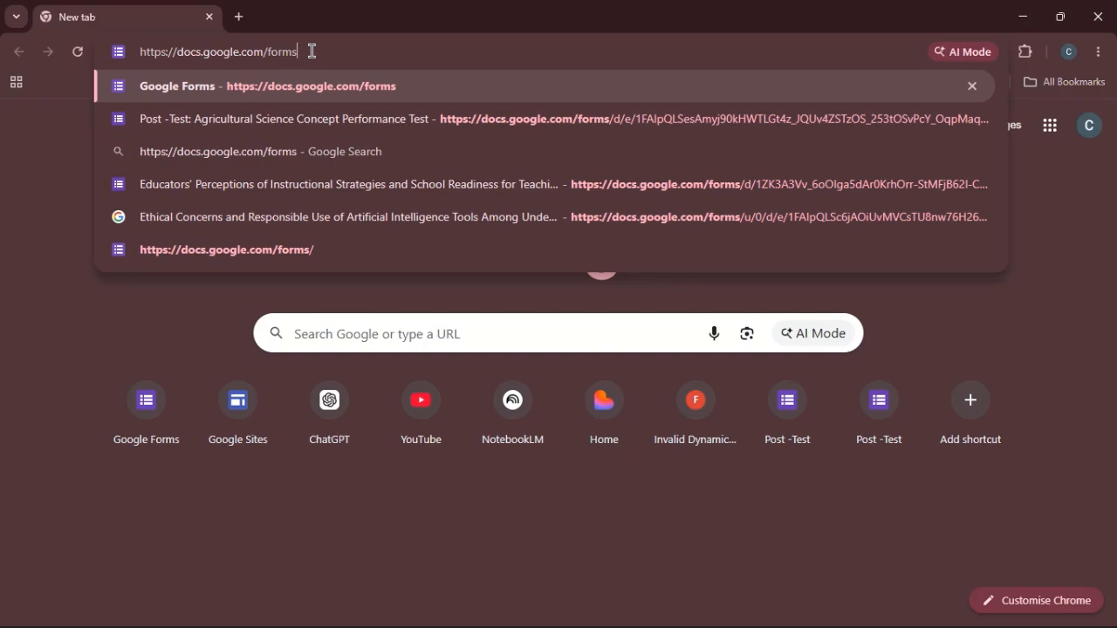
key(Return)
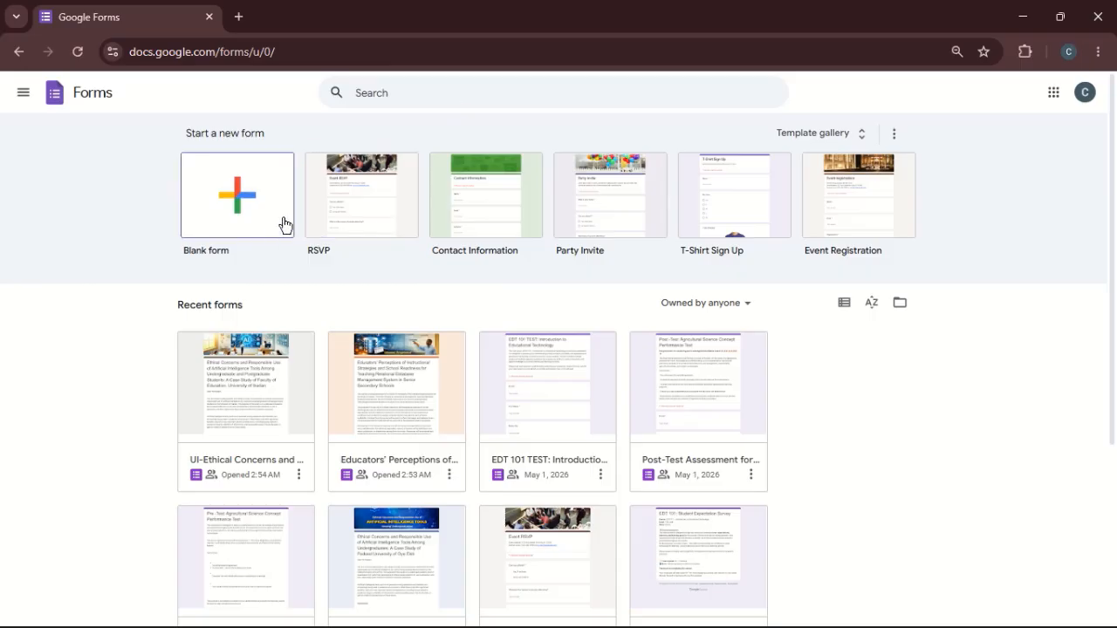
- Look through the Google apps list and the personal, work and education form templates, and return to the Forms home page
click(1054, 92)
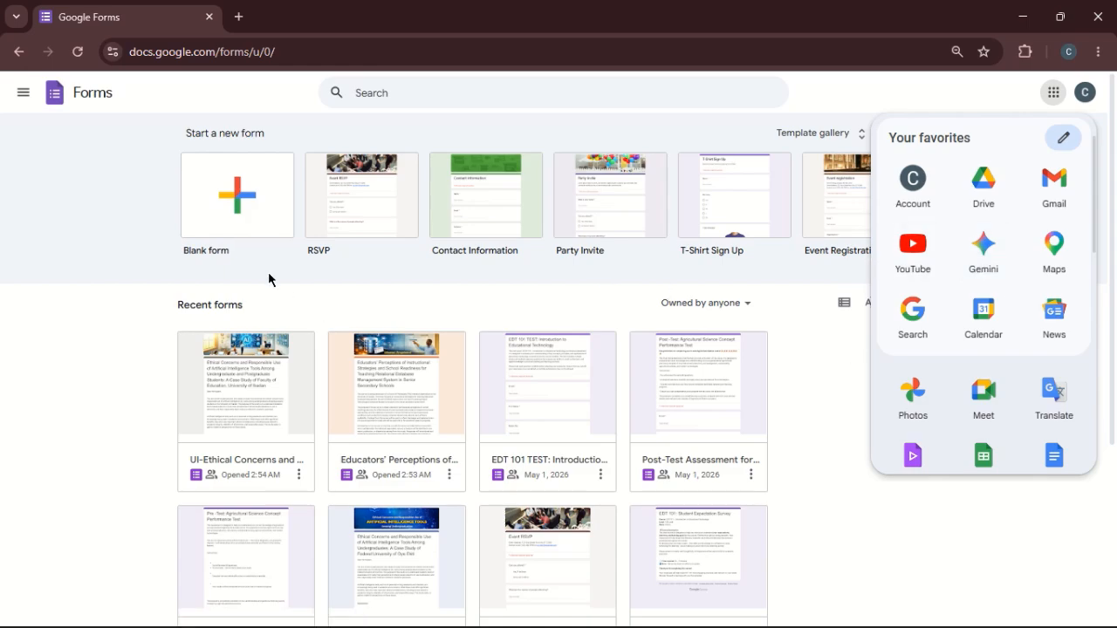
click(114, 253)
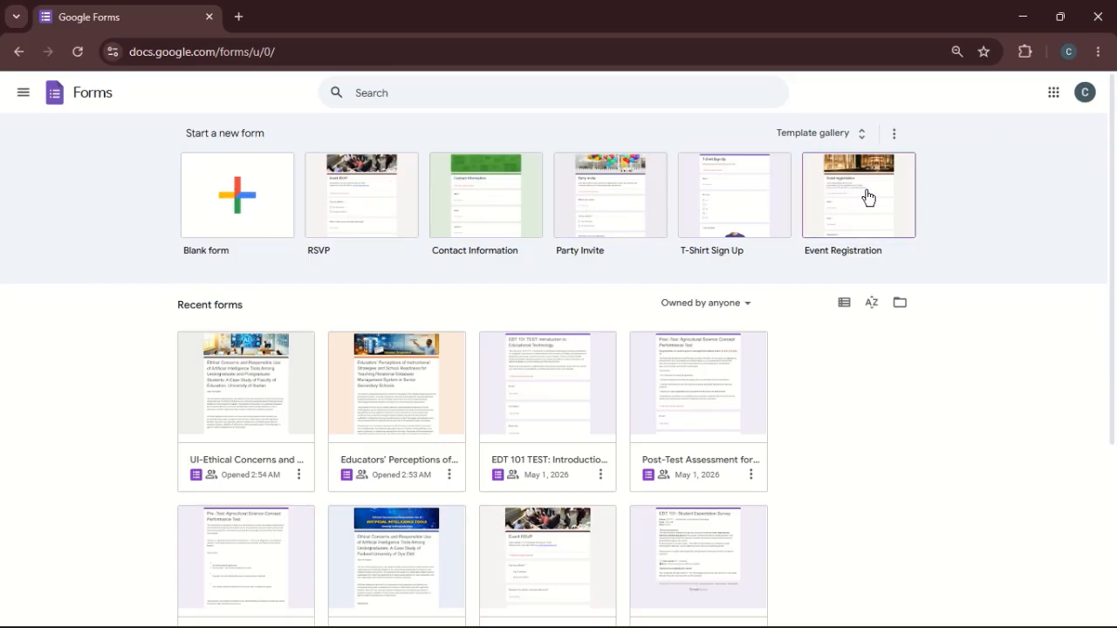
click(846, 135)
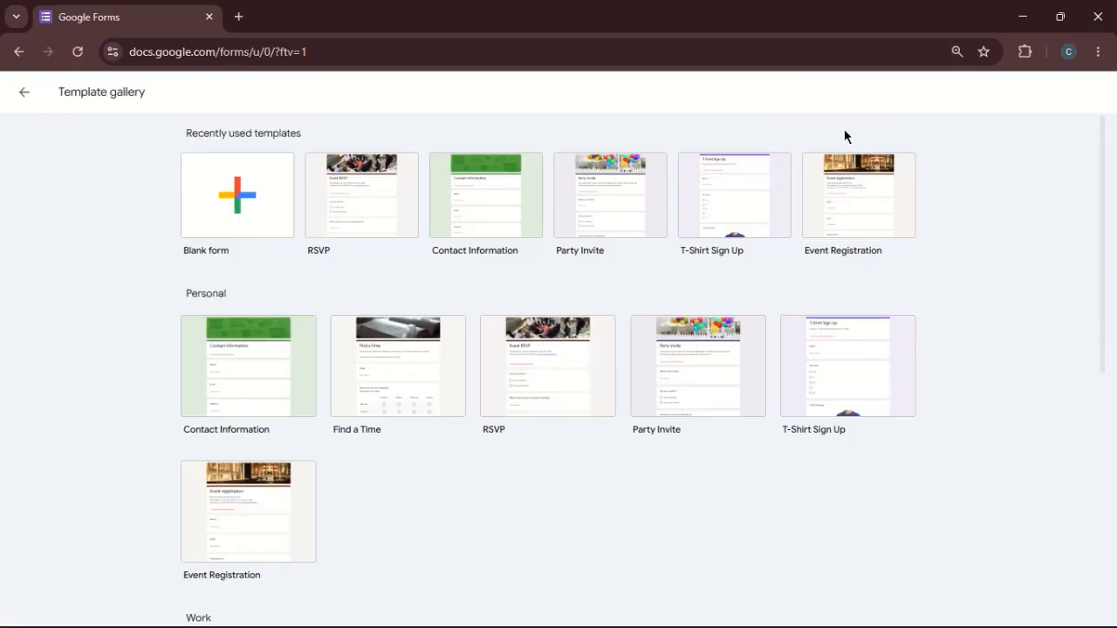
scroll(844, 136, down, 5)
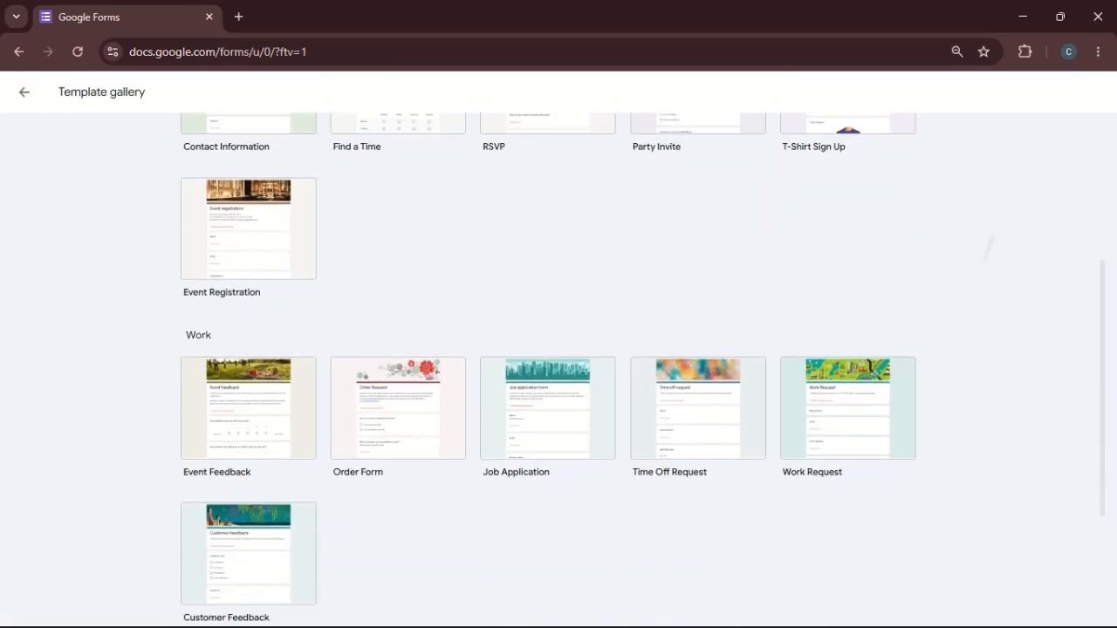
scroll(643, 370, down, 1)
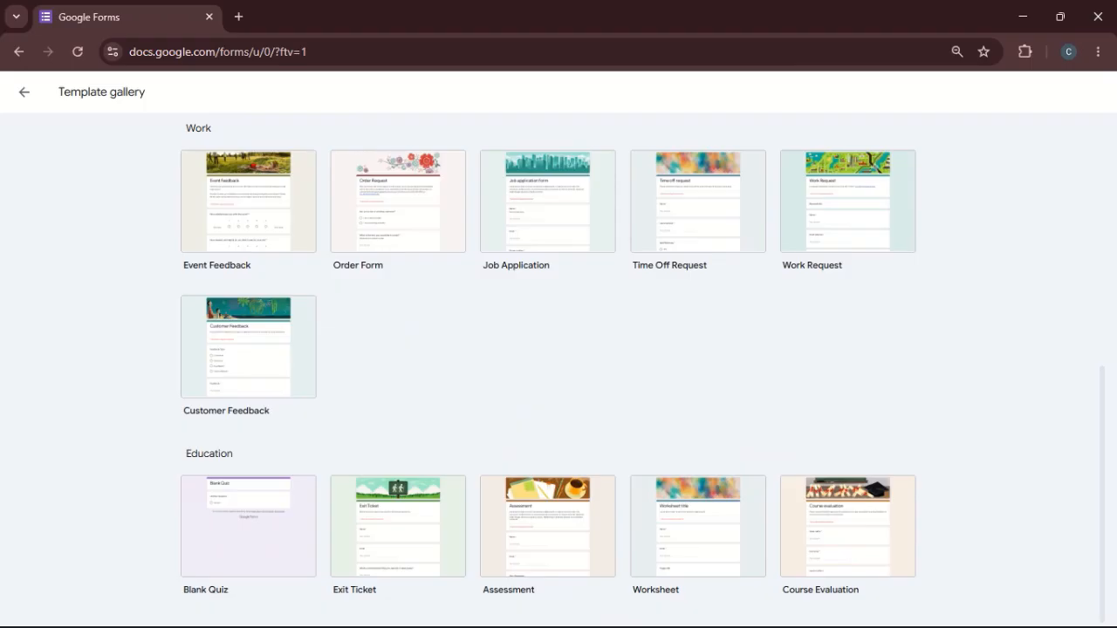
scroll(548, 362, up, 1)
scroll(548, 363, down, 1)
scroll(642, 372, up, 6)
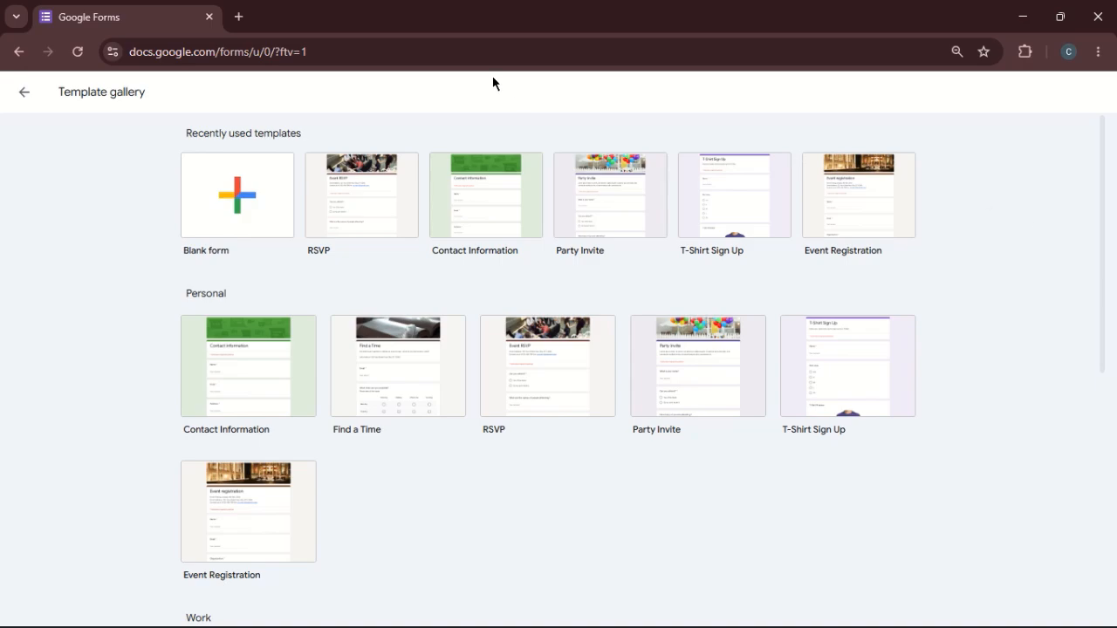
click(23, 96)
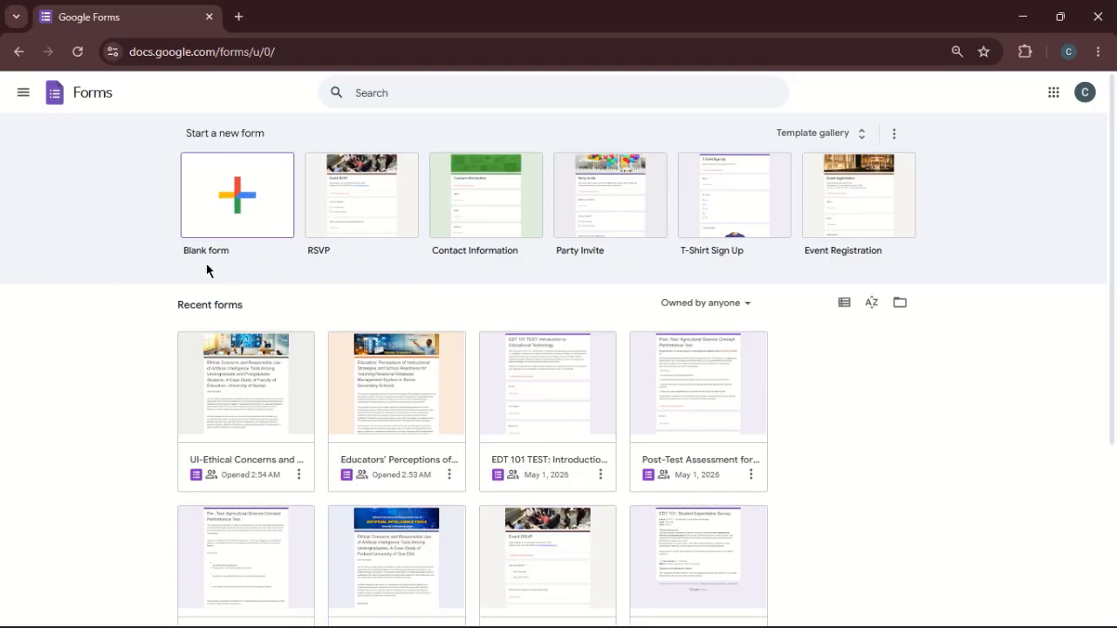
- Create a new blank form, keeping its default name
click(238, 206)
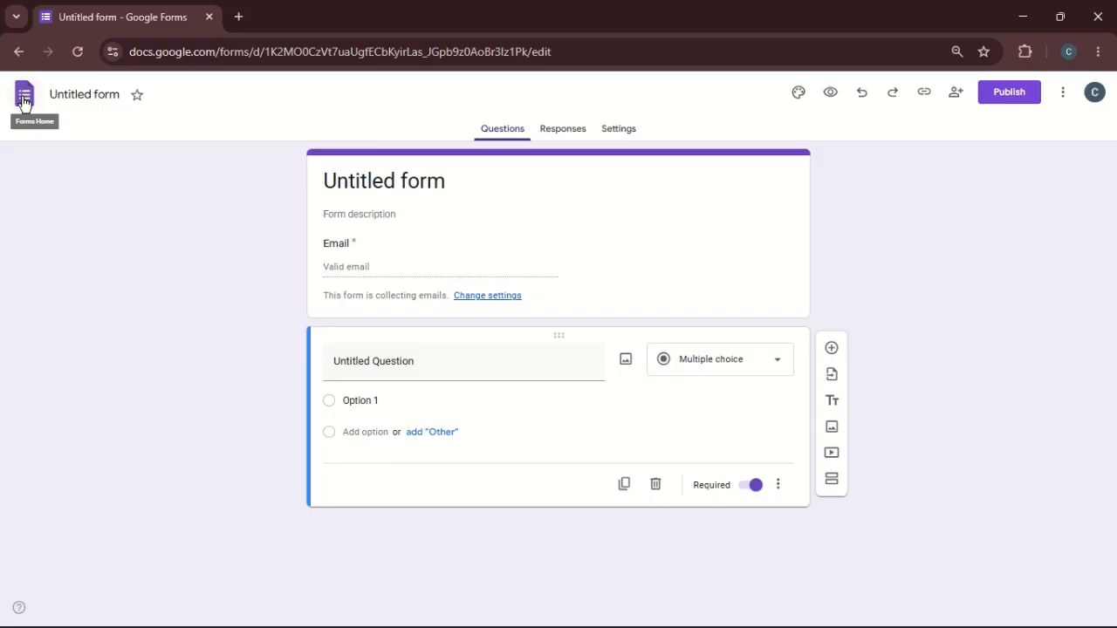
click(78, 91)
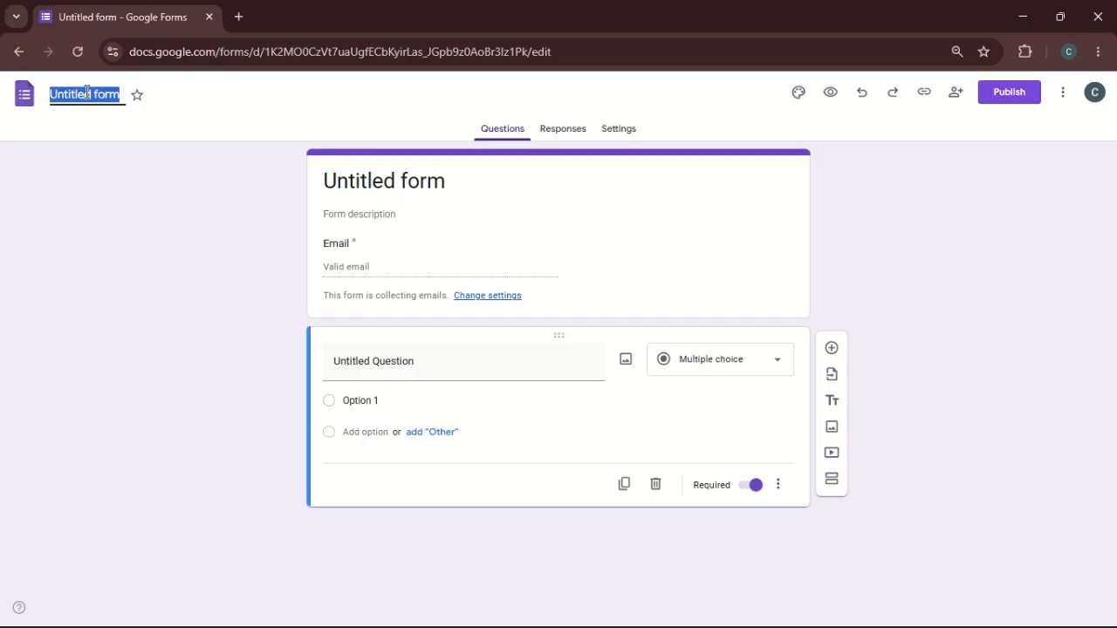
click(145, 124)
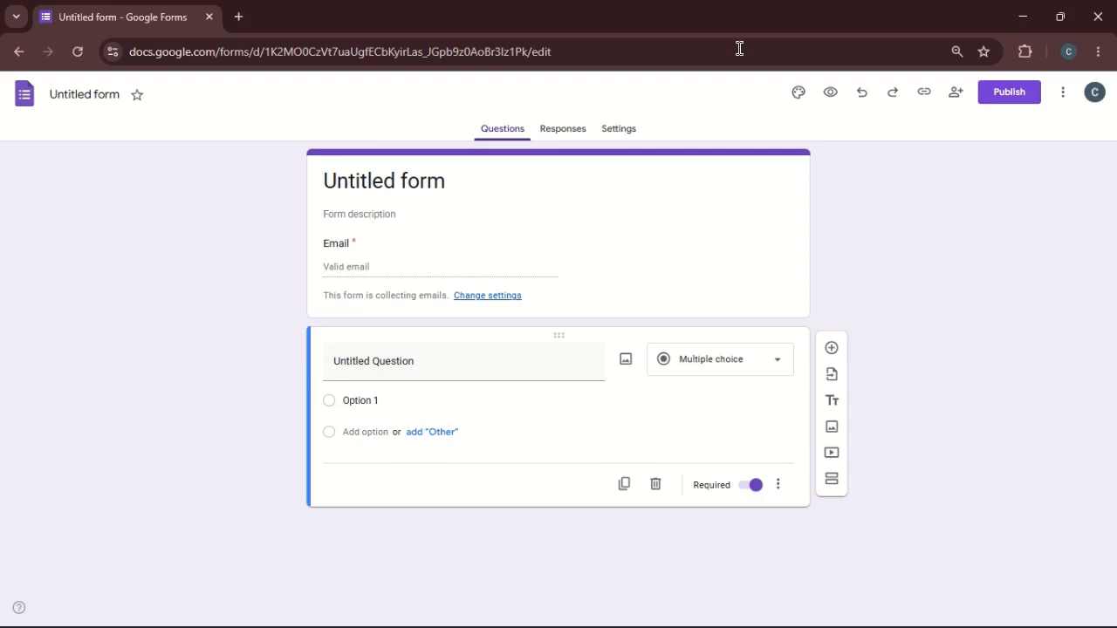
- Open the form's theme settings, try the orange and teal theme colours, and set the colour to green
click(798, 100)
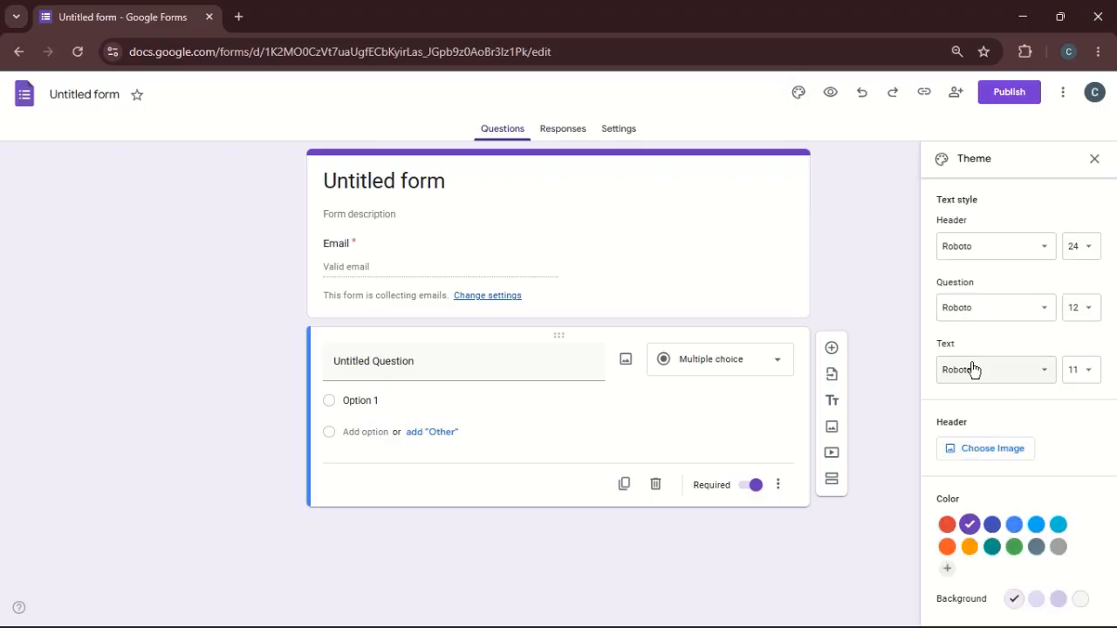
click(972, 550)
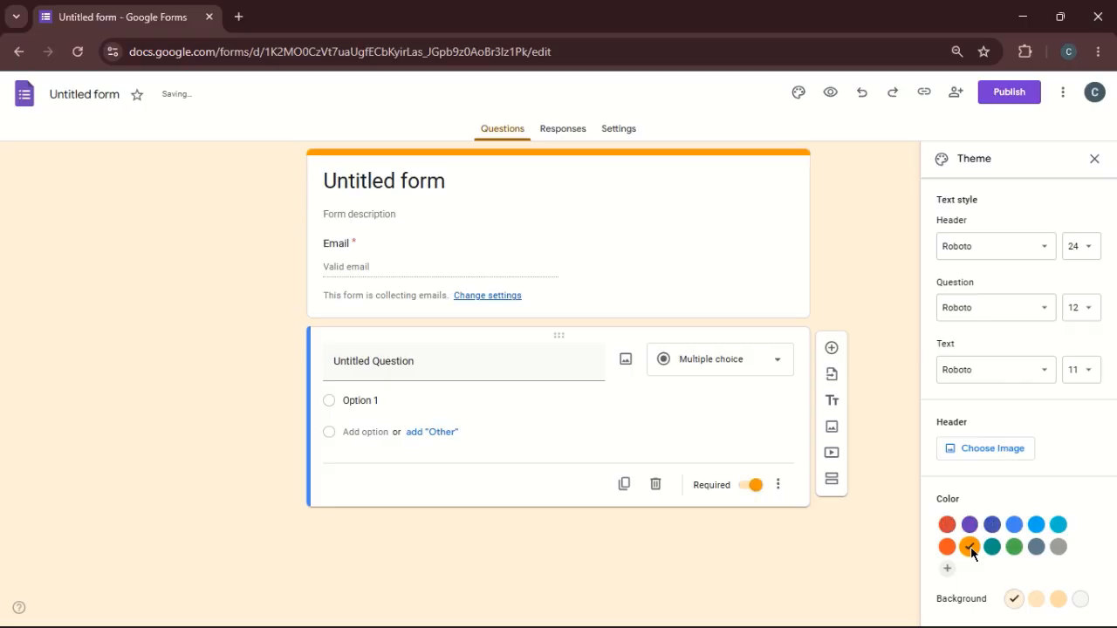
click(995, 548)
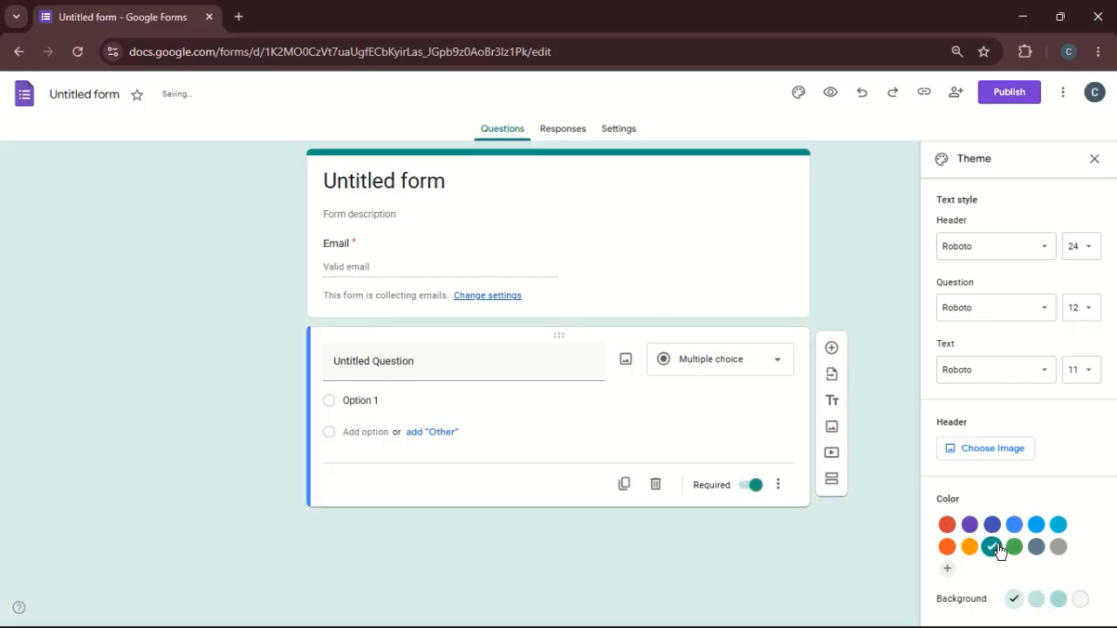
click(1019, 549)
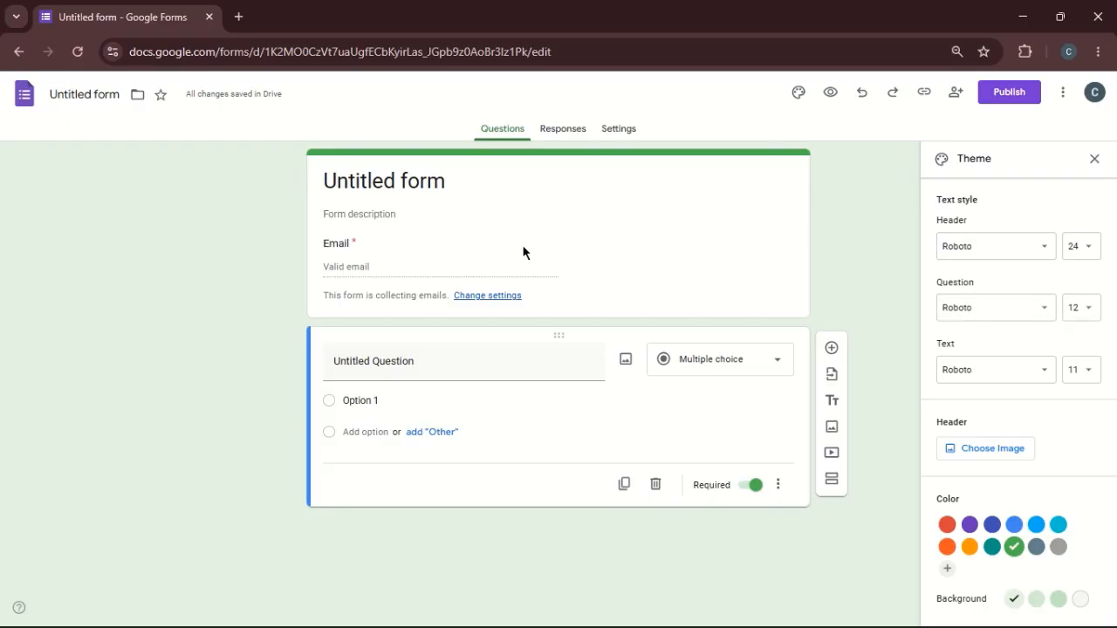
- Review the header image sources and insert the science lab glassware illustration from the Work and School themes as the form header
click(408, 179)
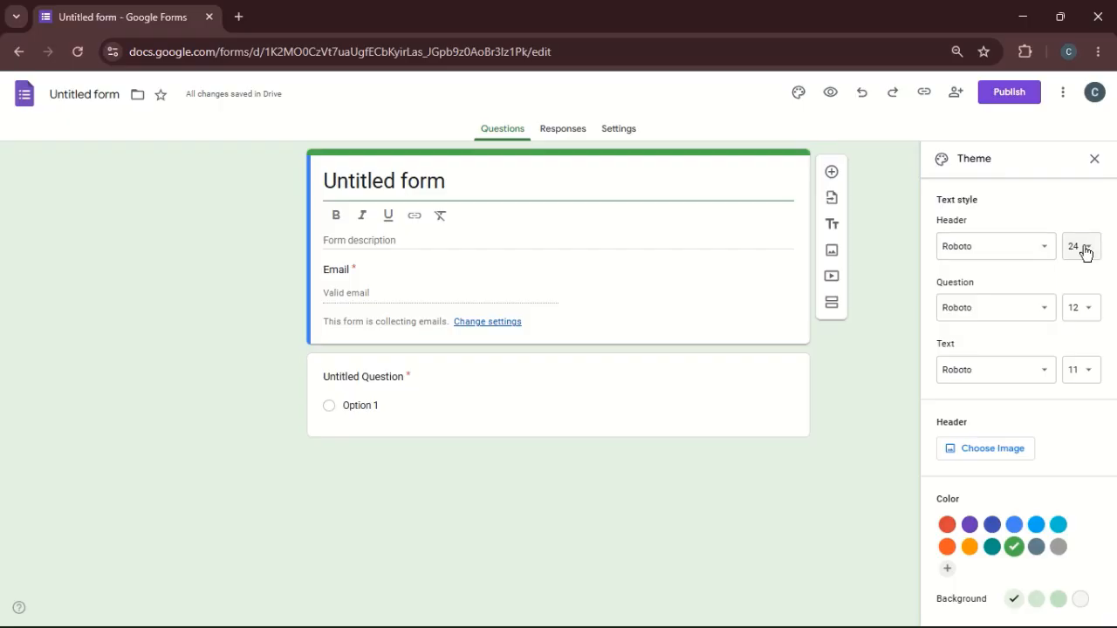
click(980, 450)
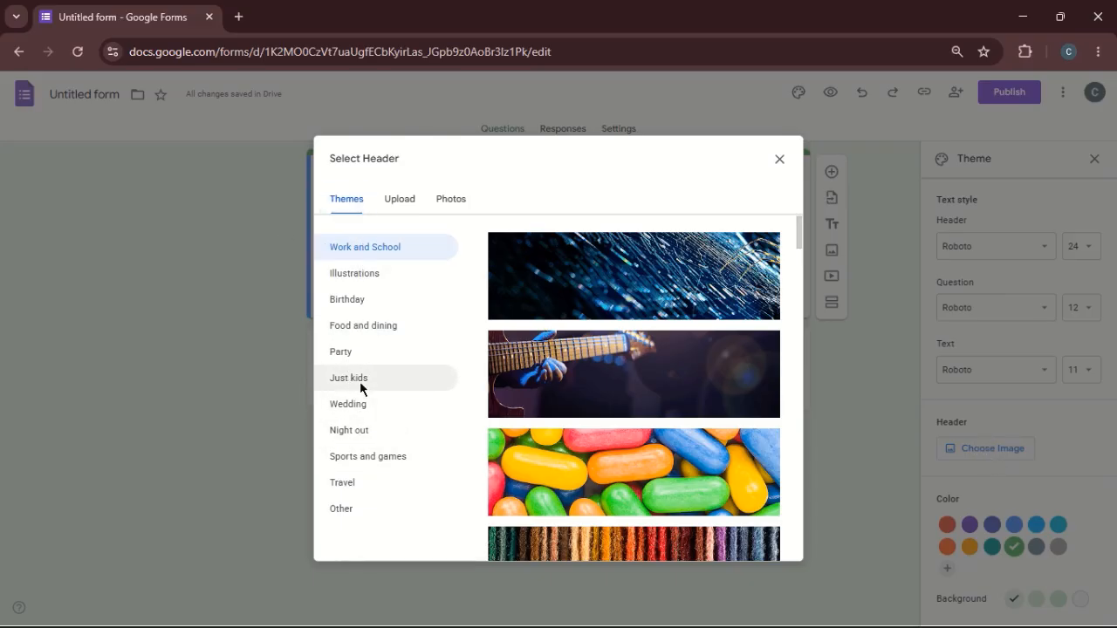
click(389, 200)
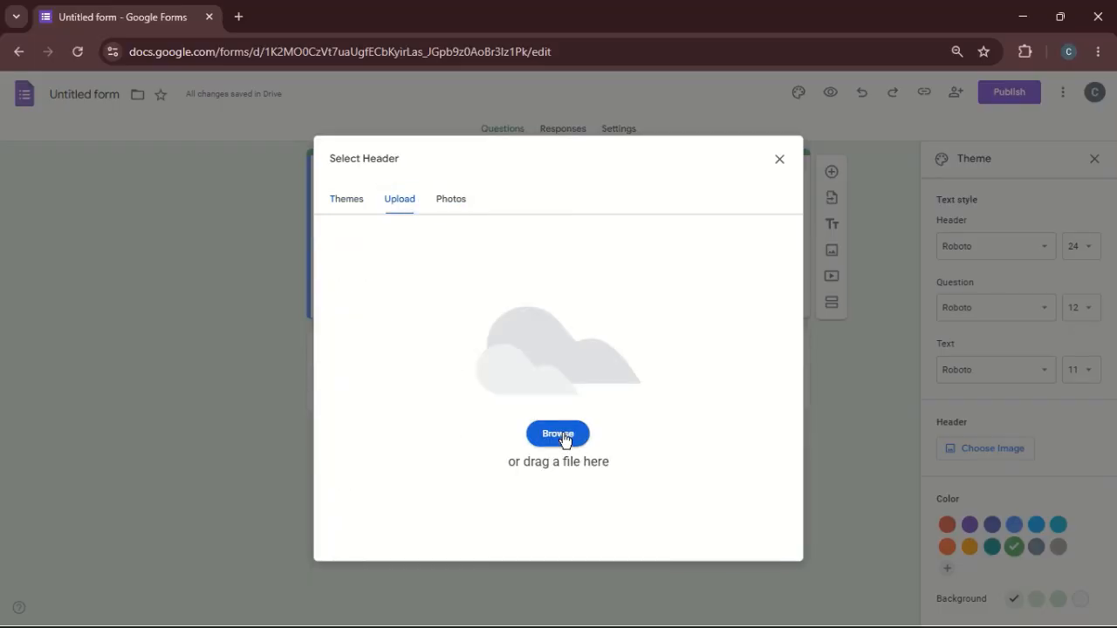
click(450, 202)
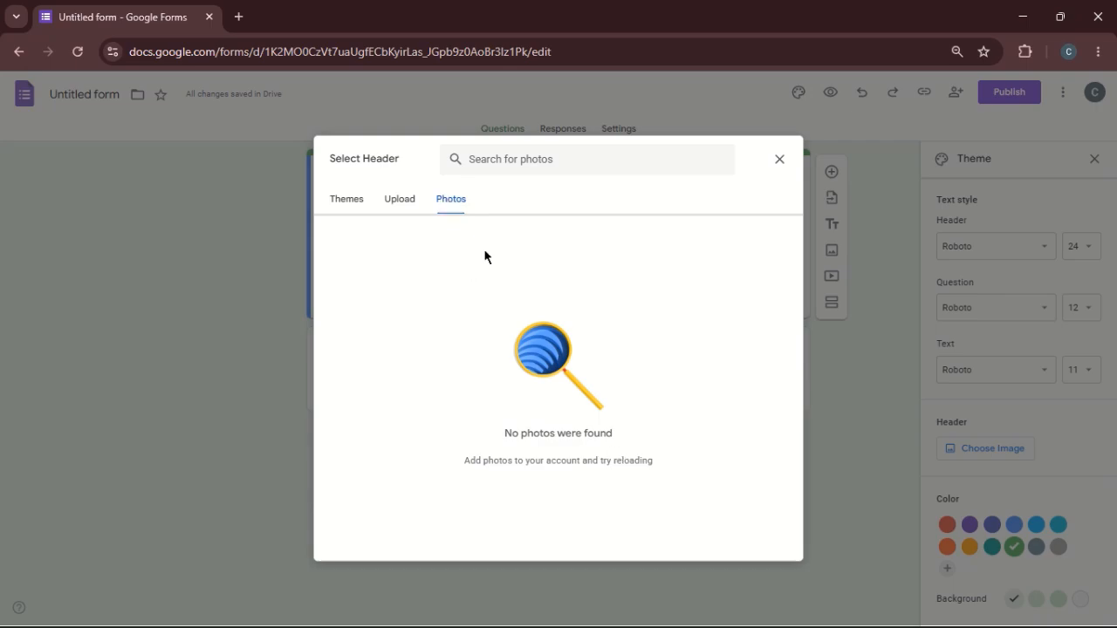
click(350, 207)
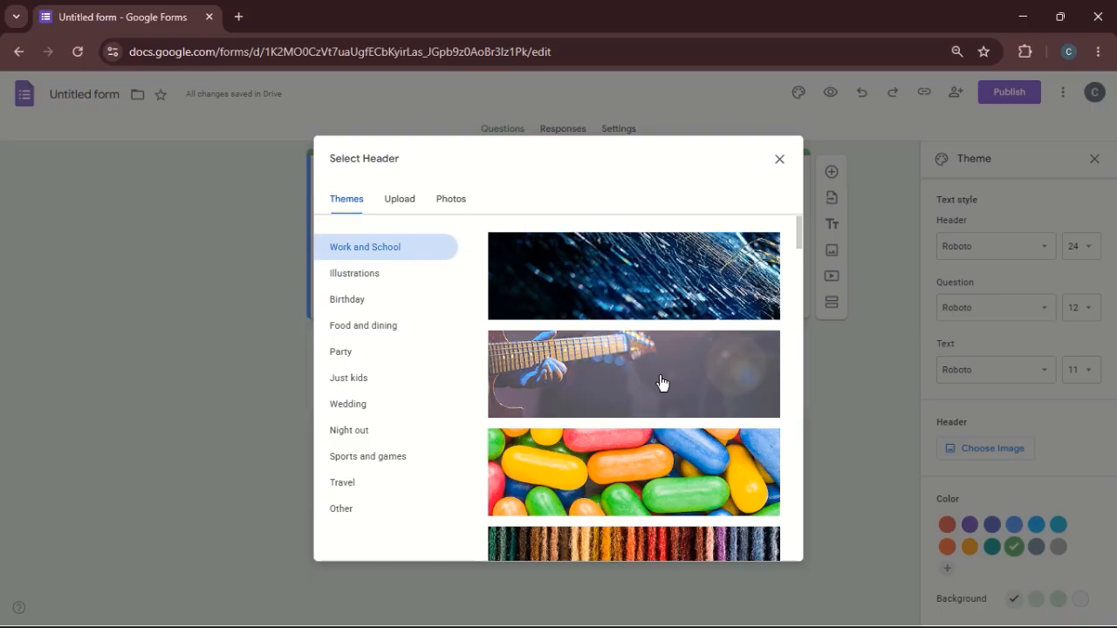
drag(800, 247, 798, 551)
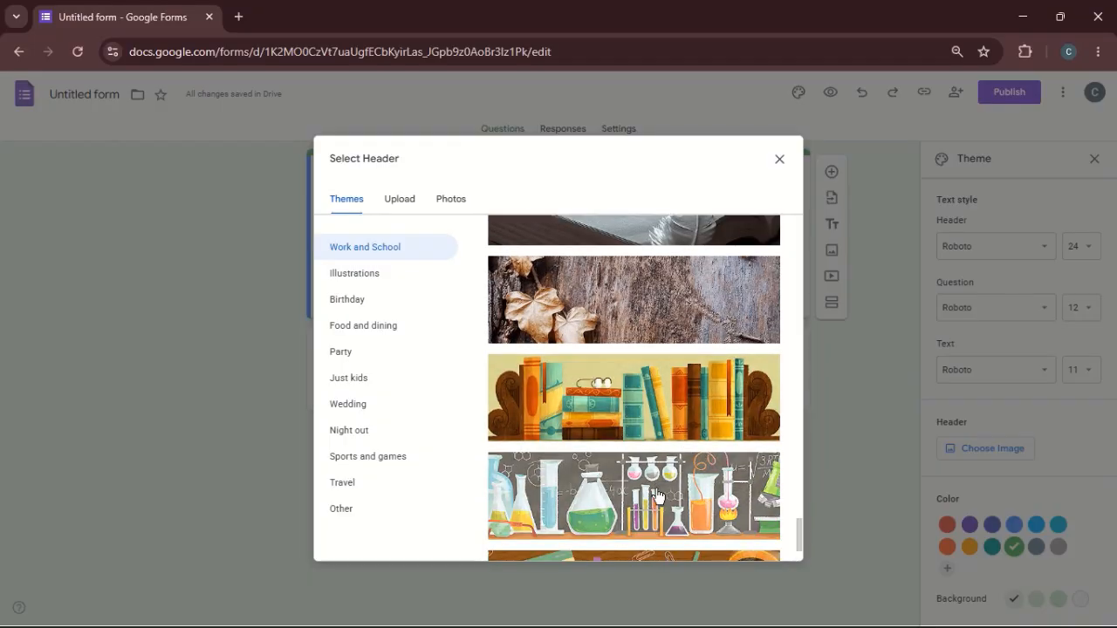
click(657, 495)
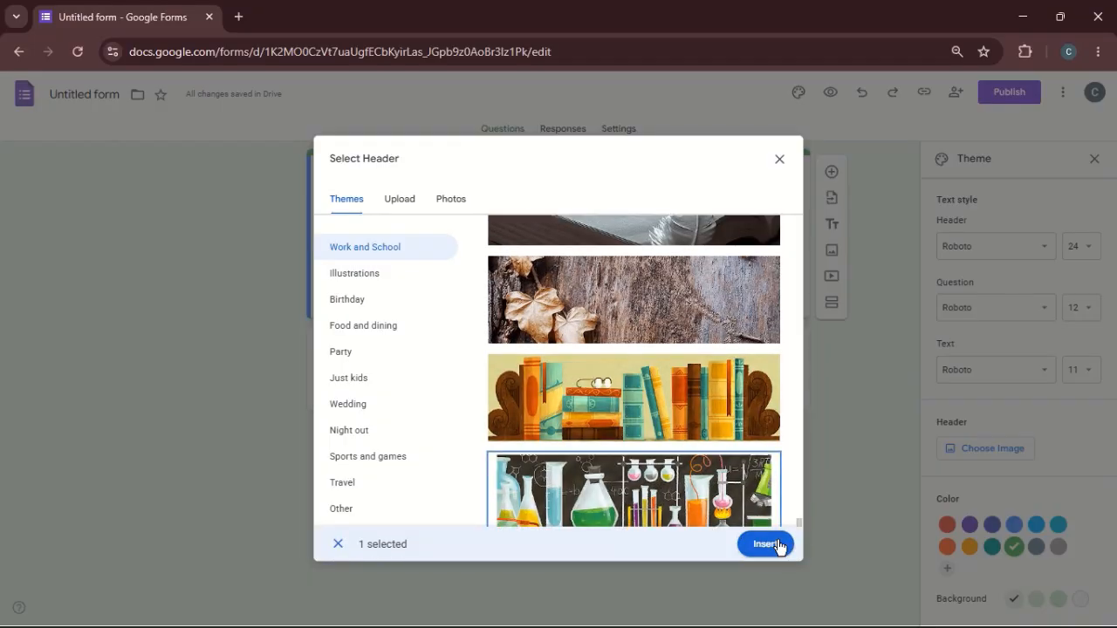
click(768, 543)
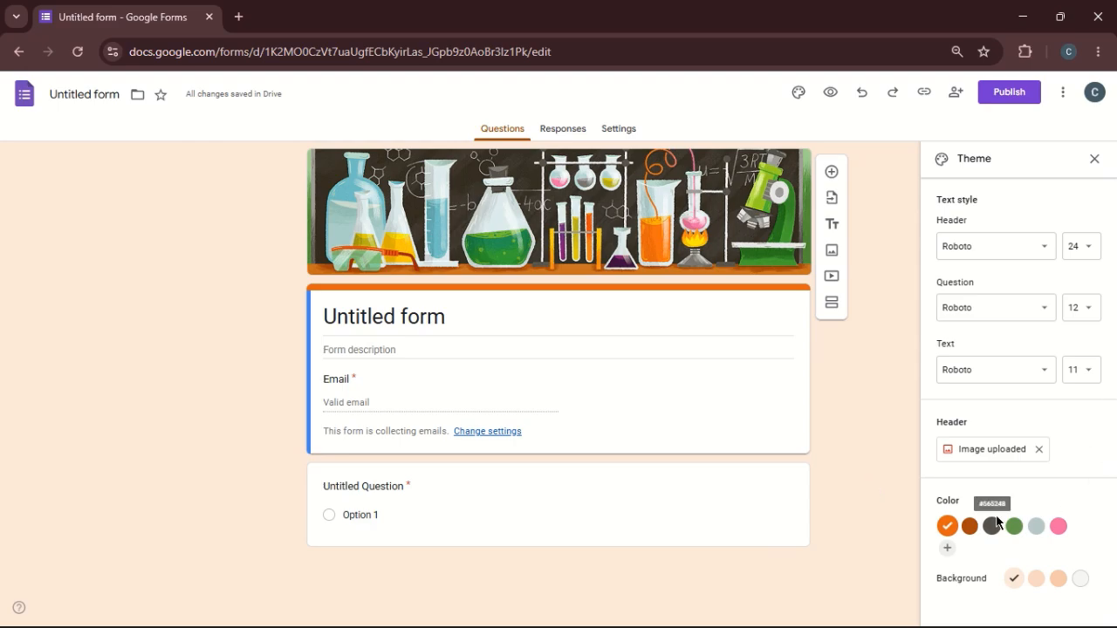
- Try the medium peach form background and set the background to light grey
click(1038, 581)
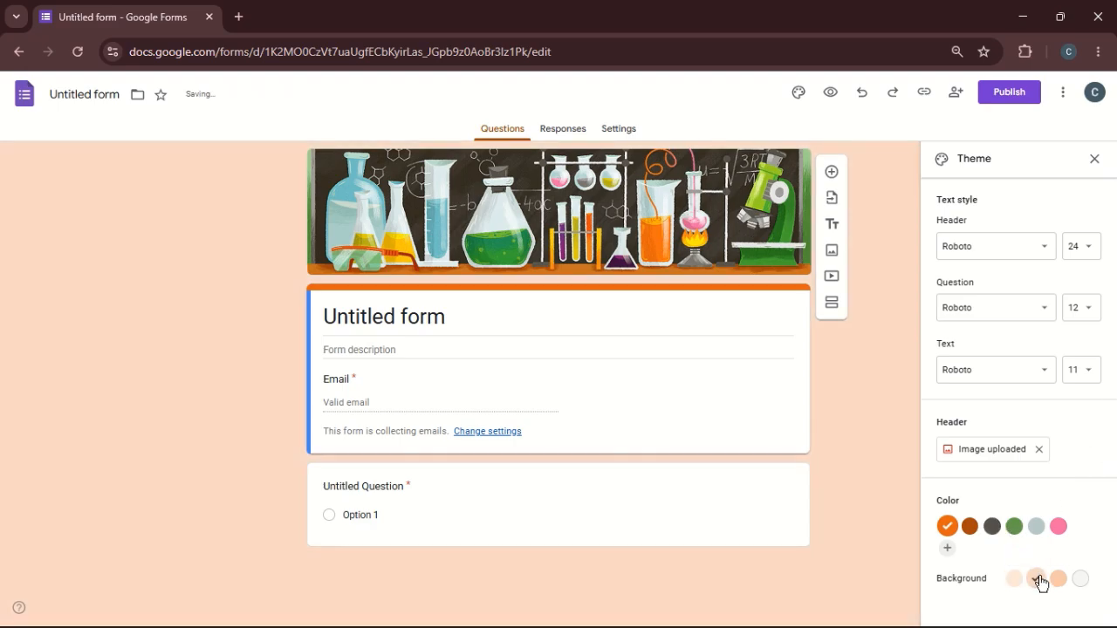
click(1080, 581)
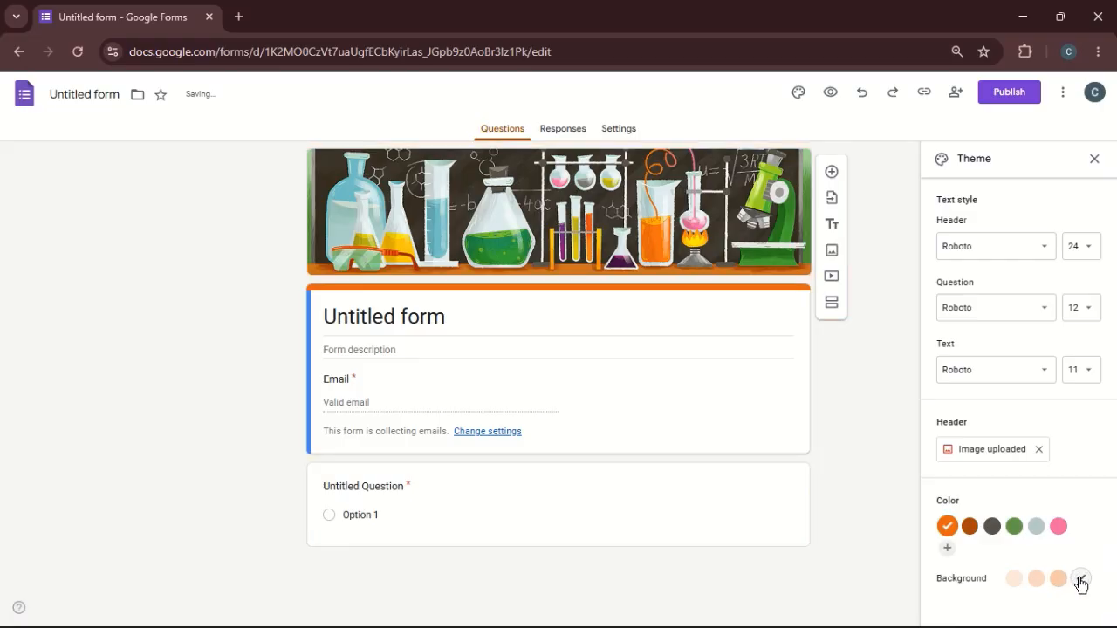
- Set the form background to the darkest peach, and try undoing and redoing the last three background changes
click(1058, 579)
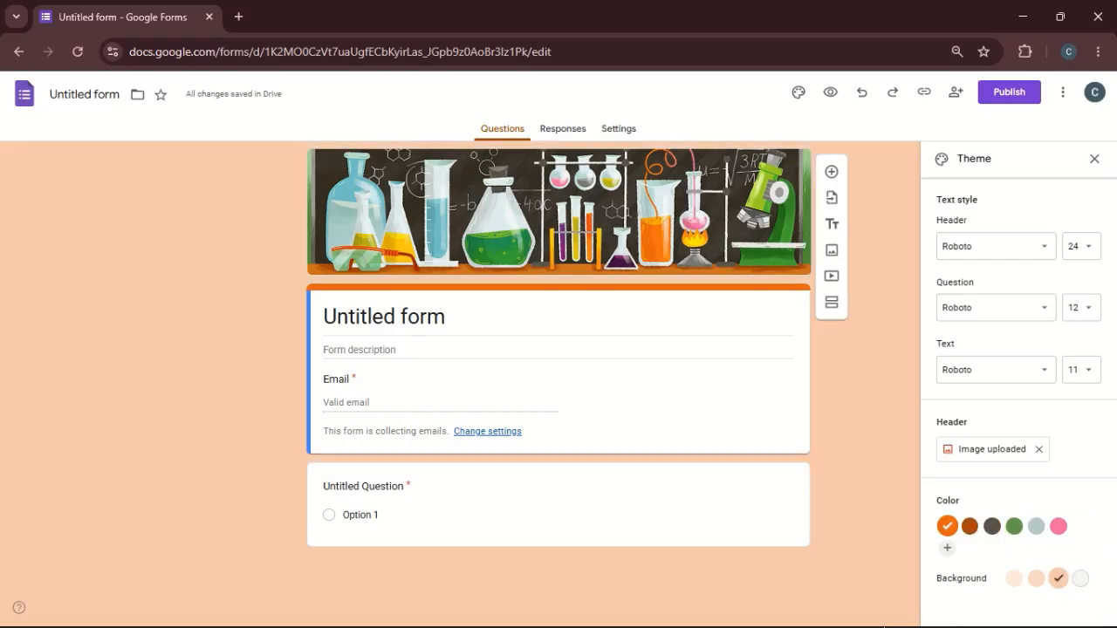
click(863, 94)
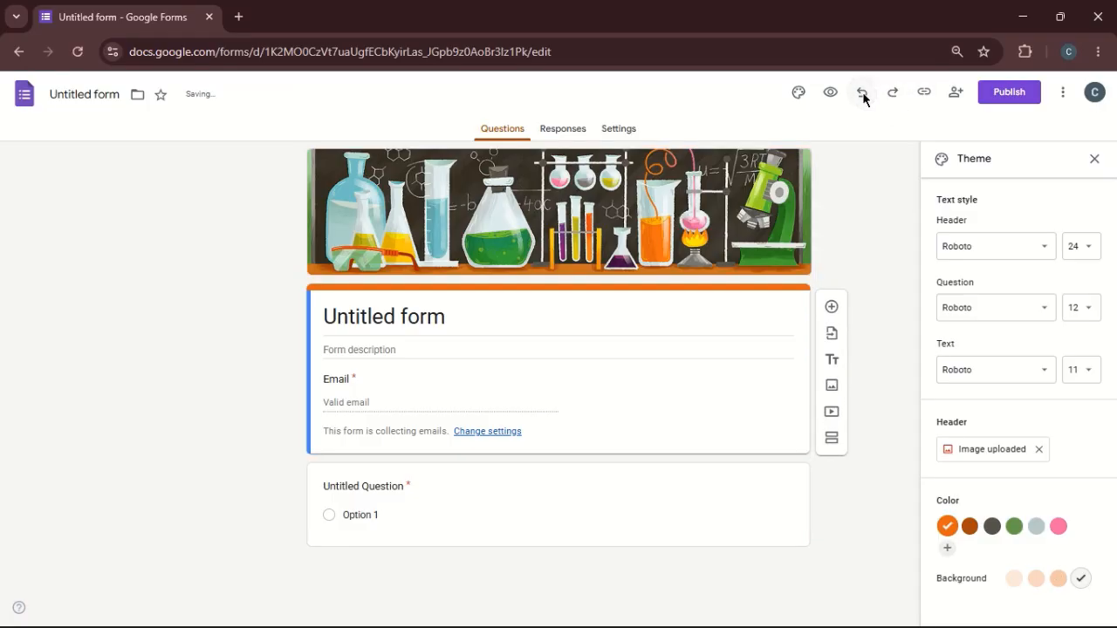
click(863, 96)
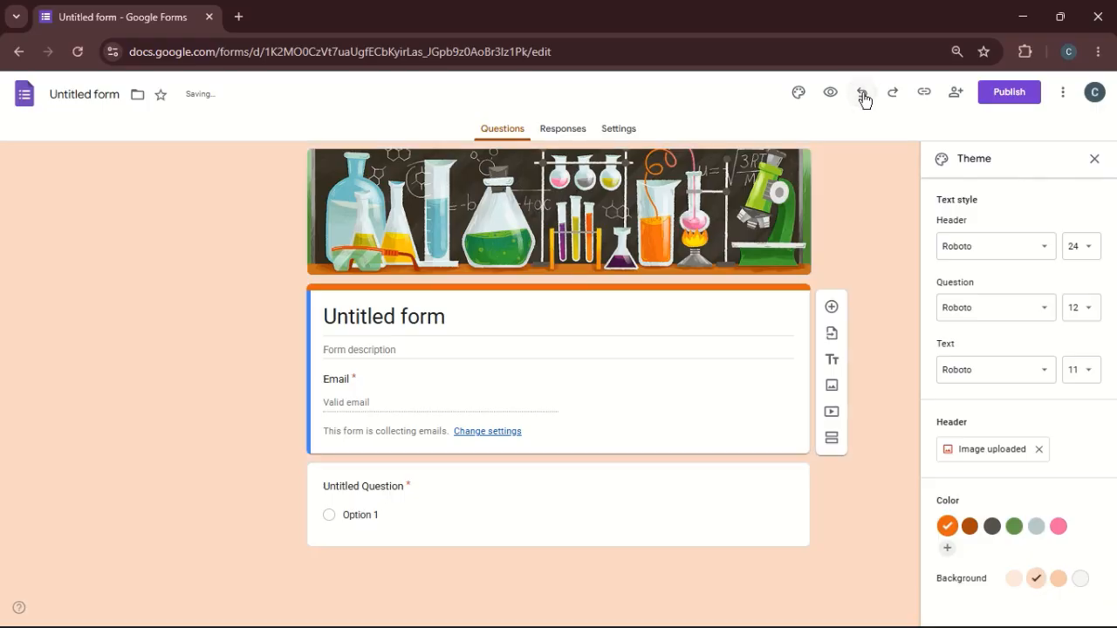
click(864, 96)
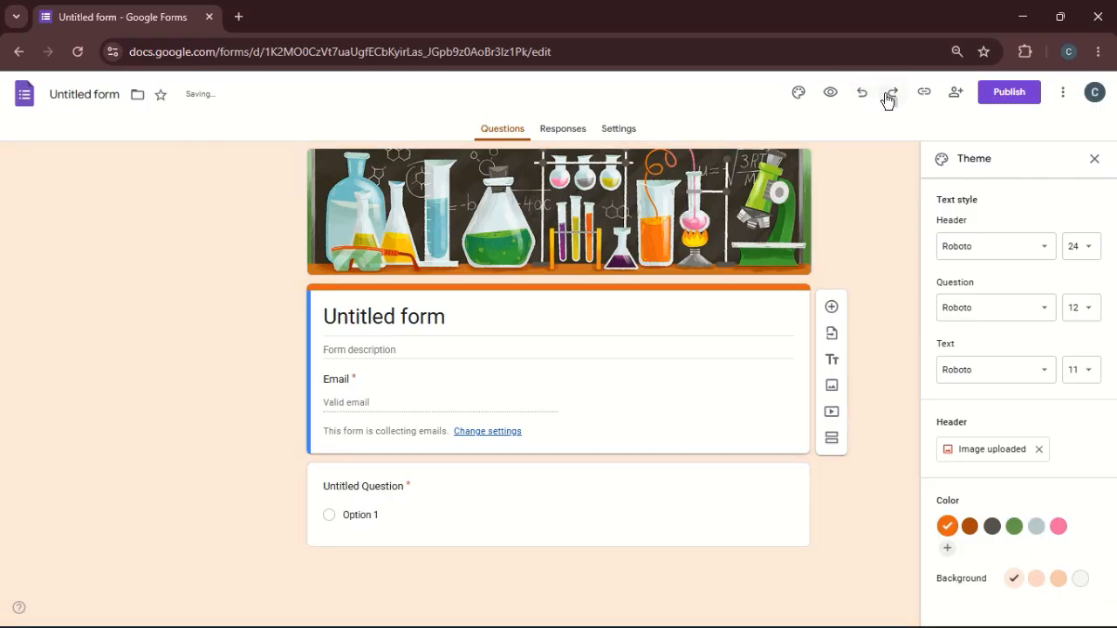
click(888, 96)
click(889, 96)
click(889, 96)
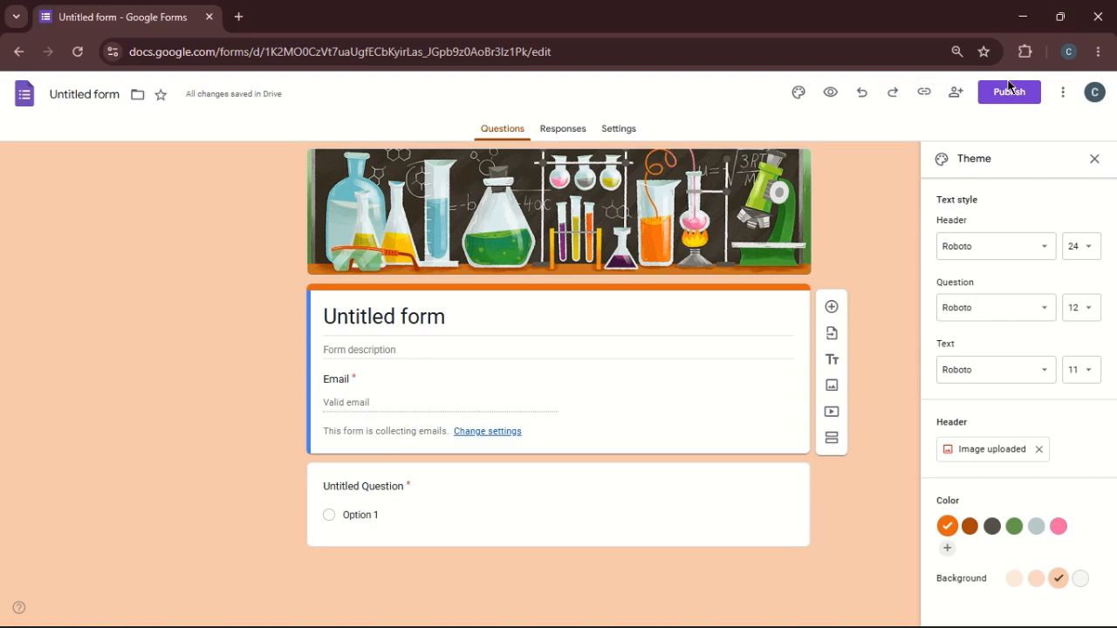
- Open the form's sharing settings and review the general access options for the editor view and the responder view
click(955, 94)
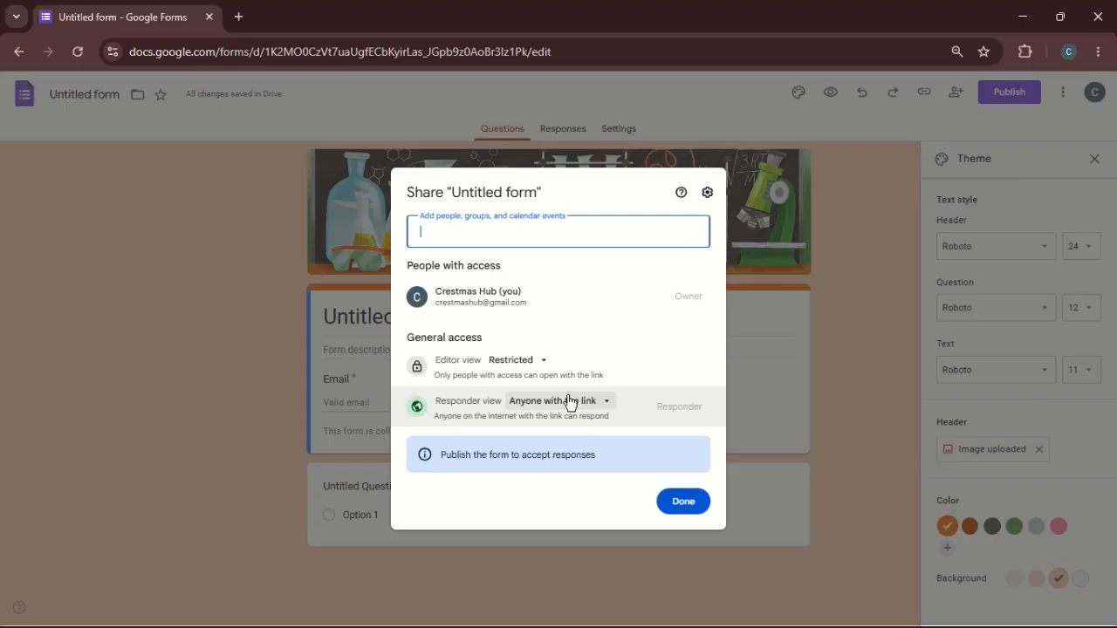
click(515, 364)
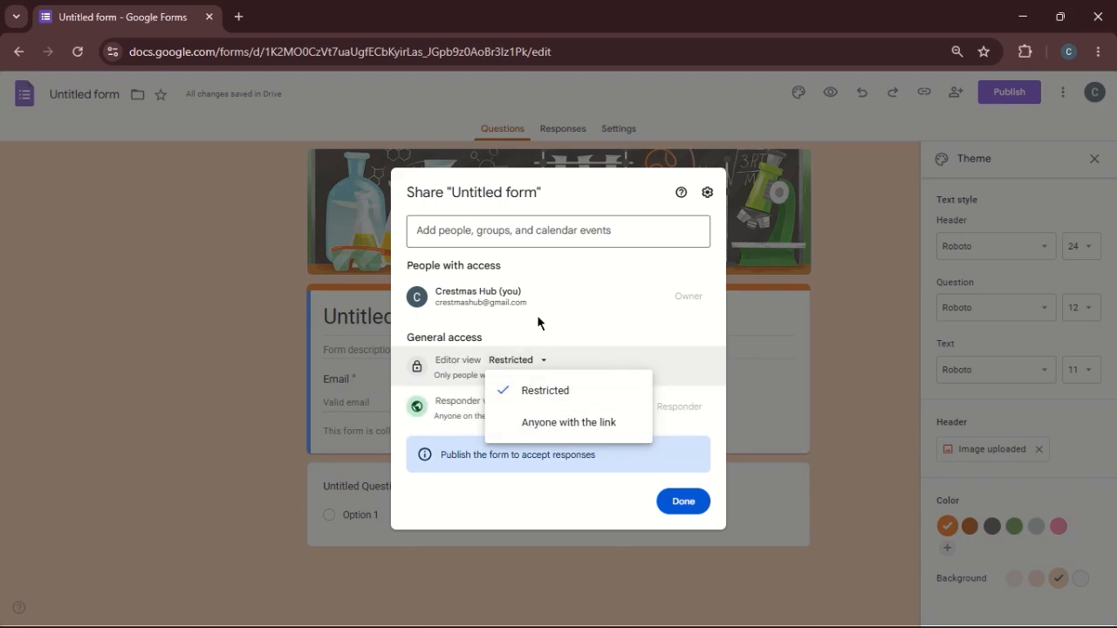
drag(437, 361, 635, 279)
click(635, 280)
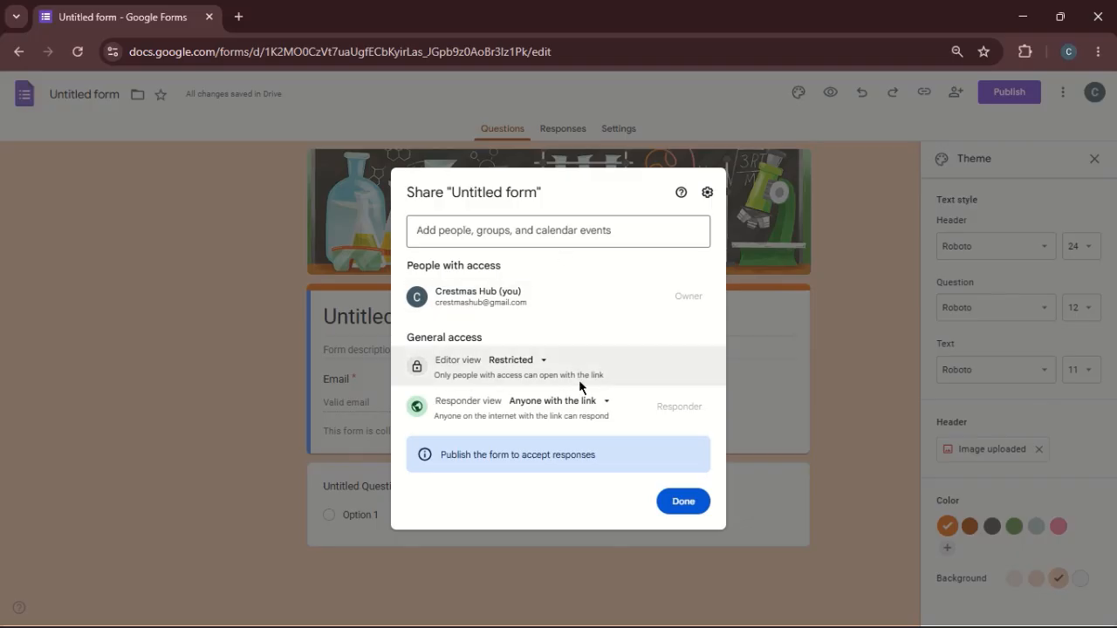
click(592, 401)
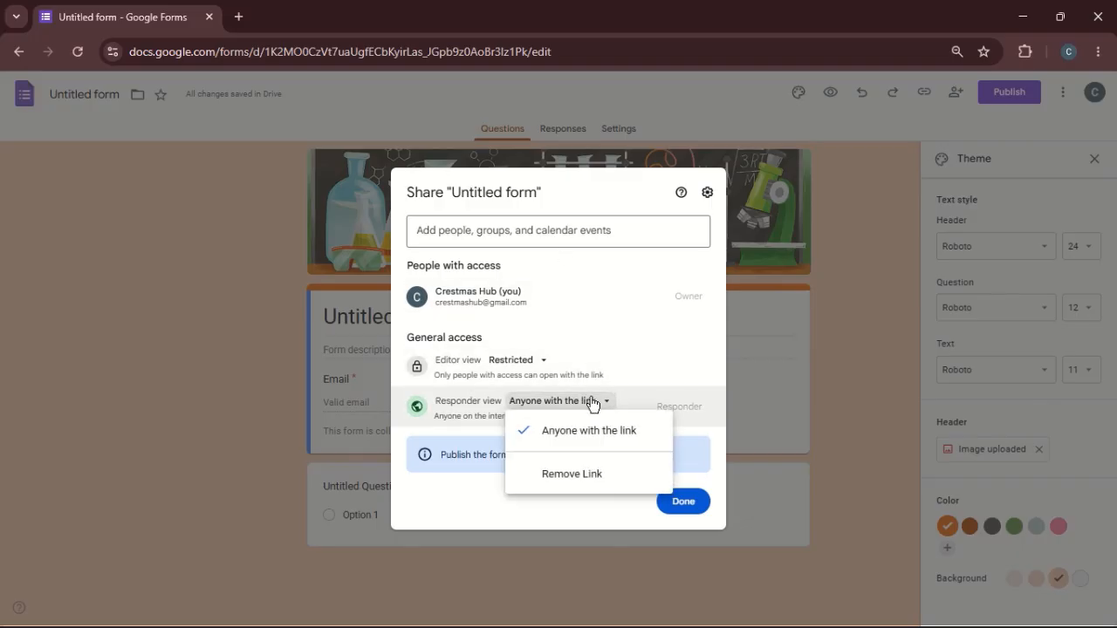
click(613, 312)
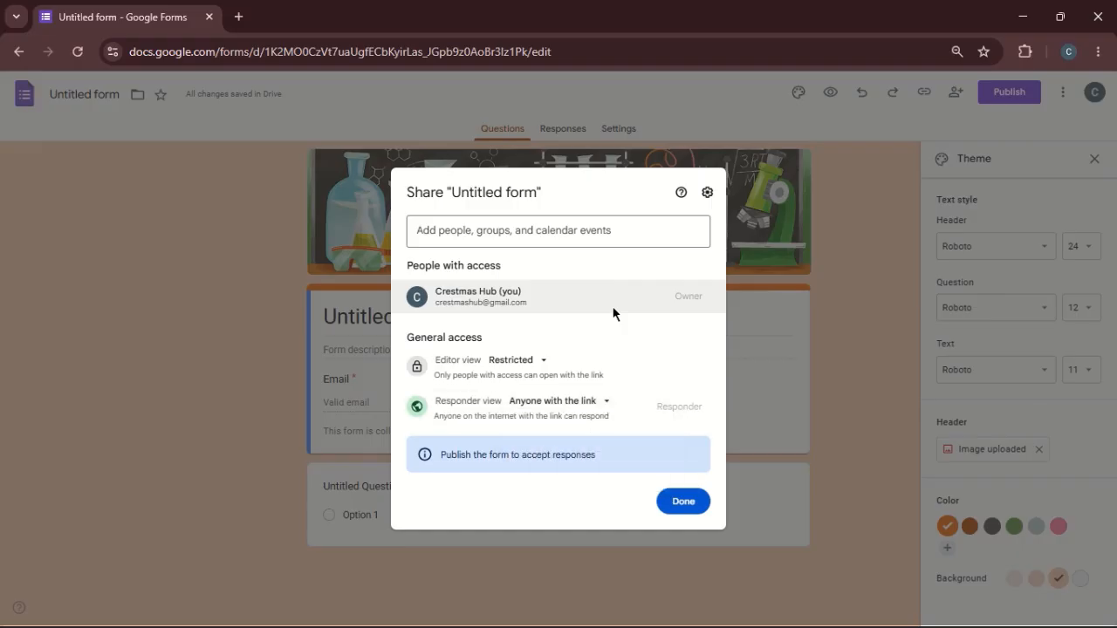
- Enter a collaborator's email address as a recipient in the form's sharing settings
click(519, 231)
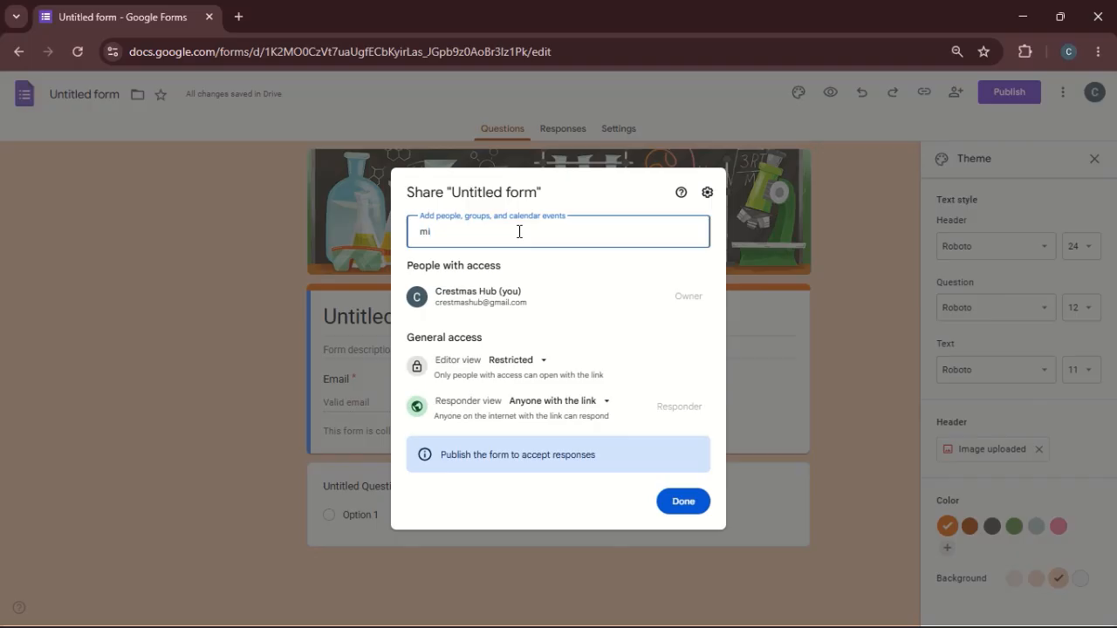
click(573, 269)
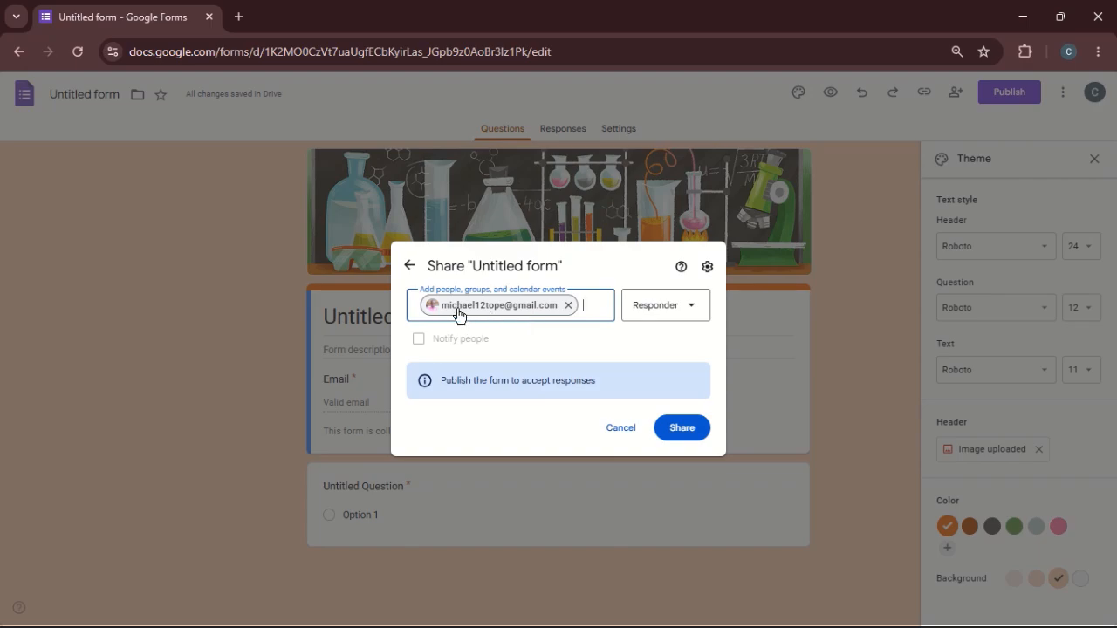
- Try the Editor role and the notification message for the recipient, cancel the invitation and close the sharing settings
mouse_move(460, 314)
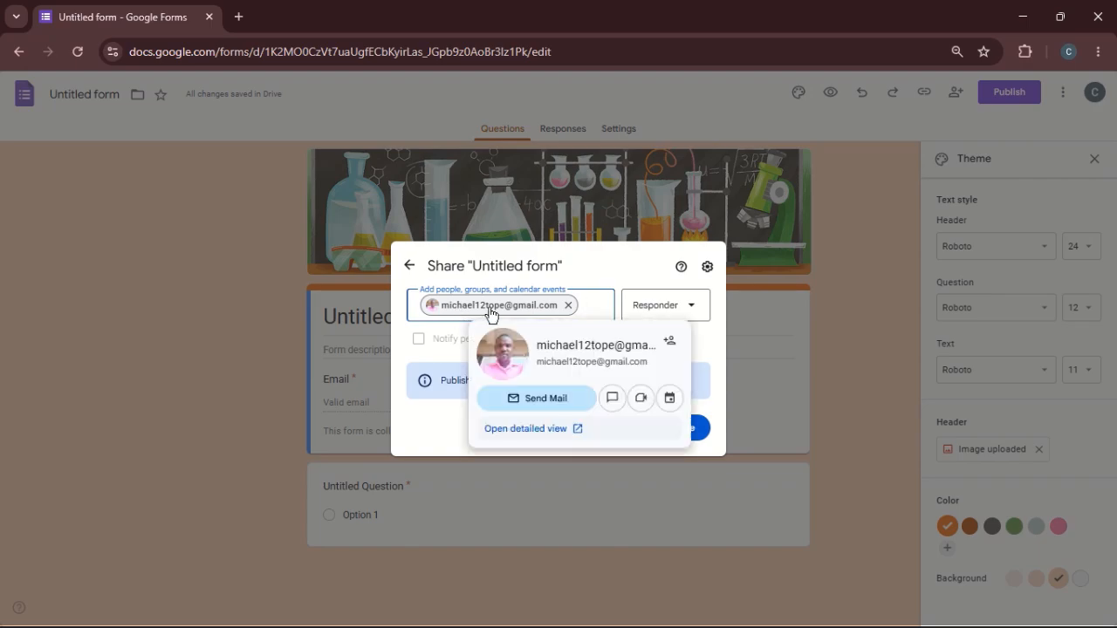
click(664, 306)
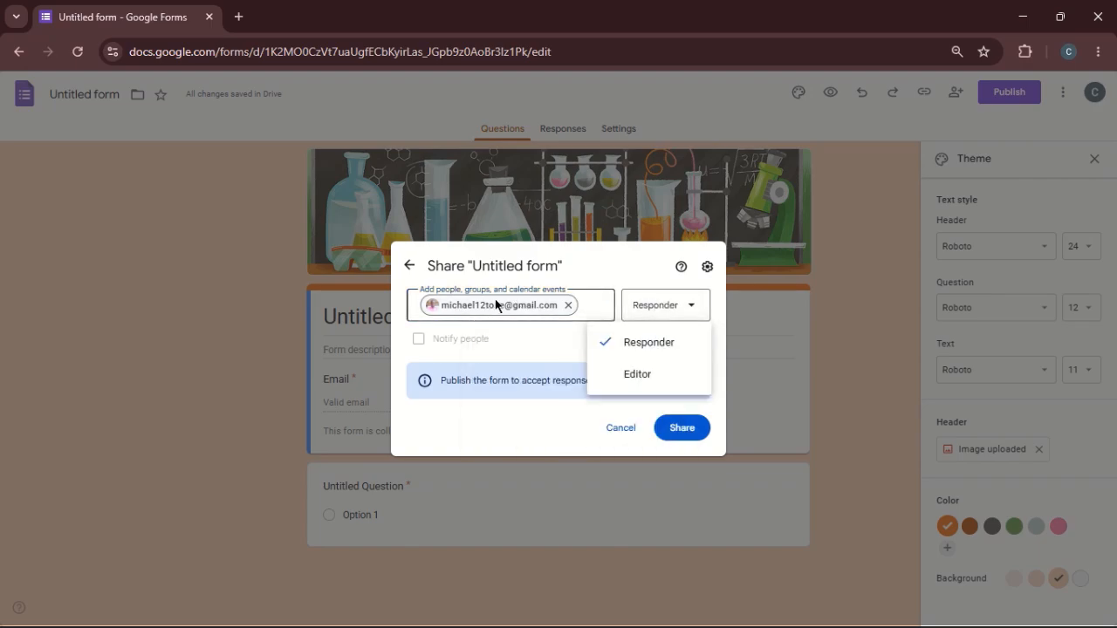
mouse_move(475, 312)
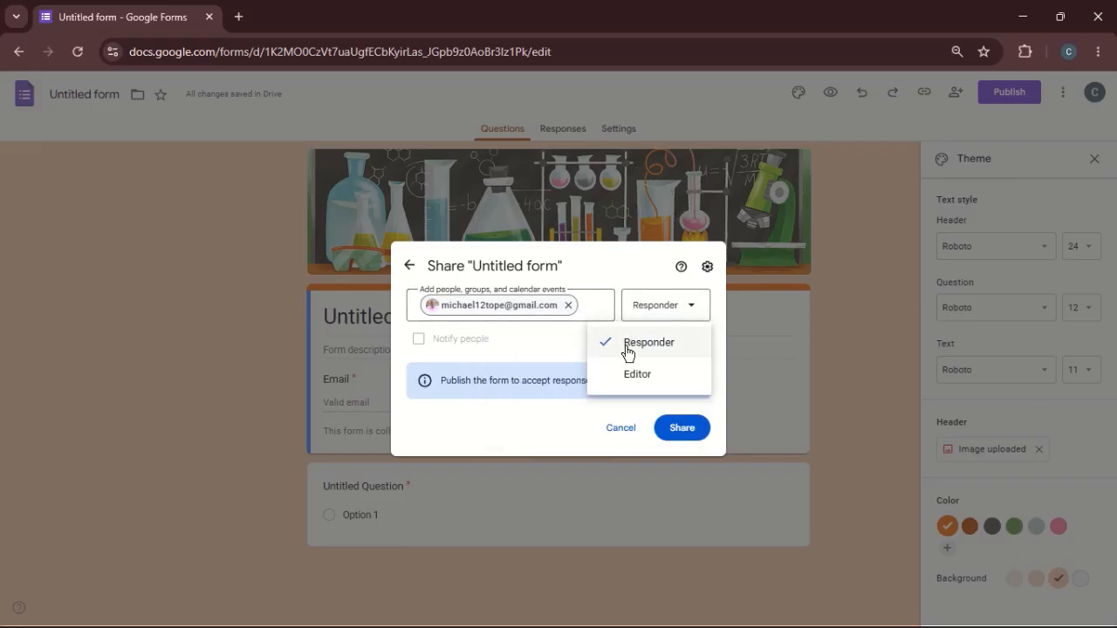
click(652, 381)
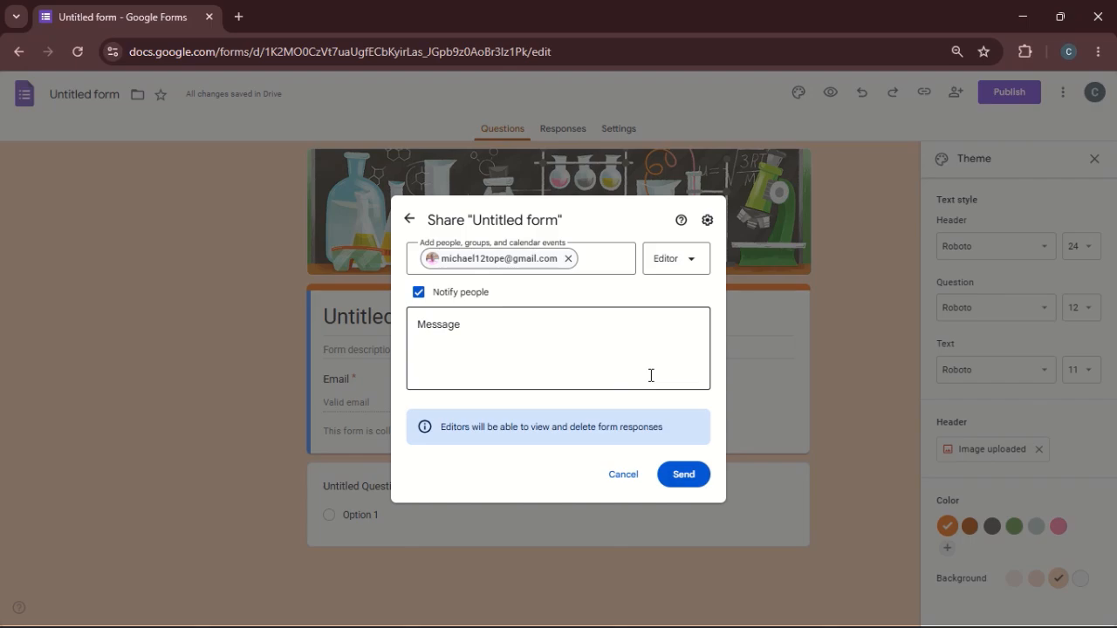
click(465, 325)
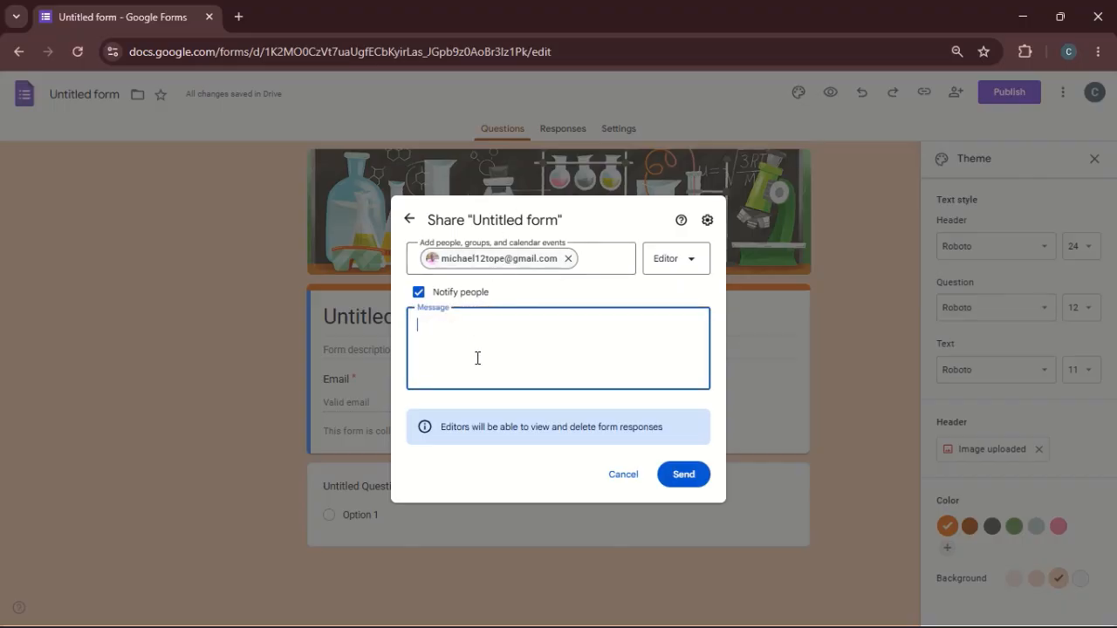
click(623, 476)
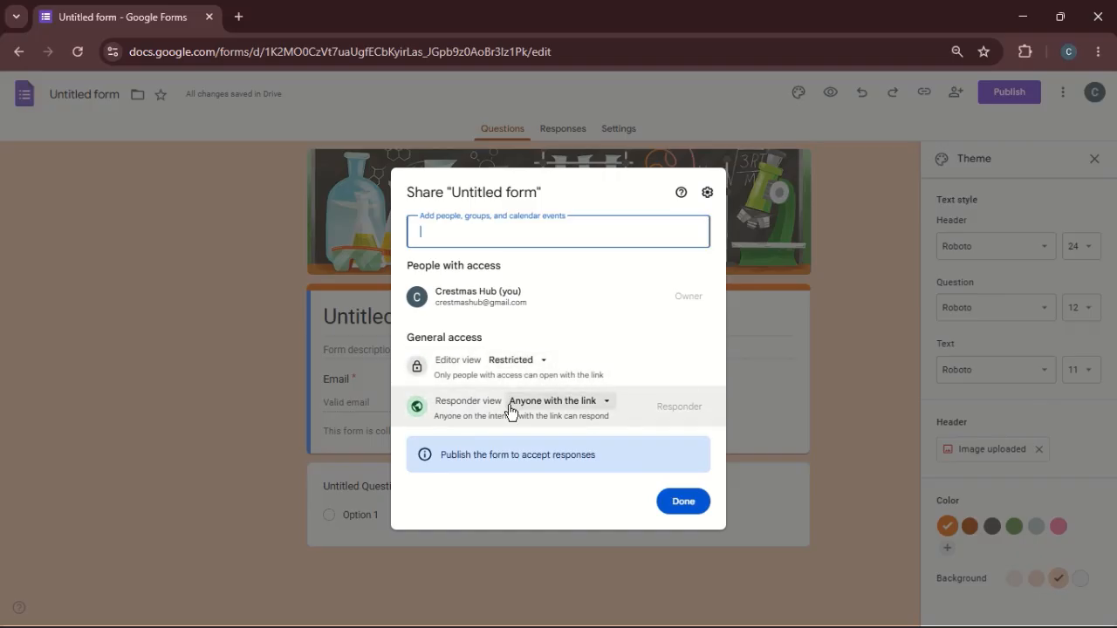
click(684, 502)
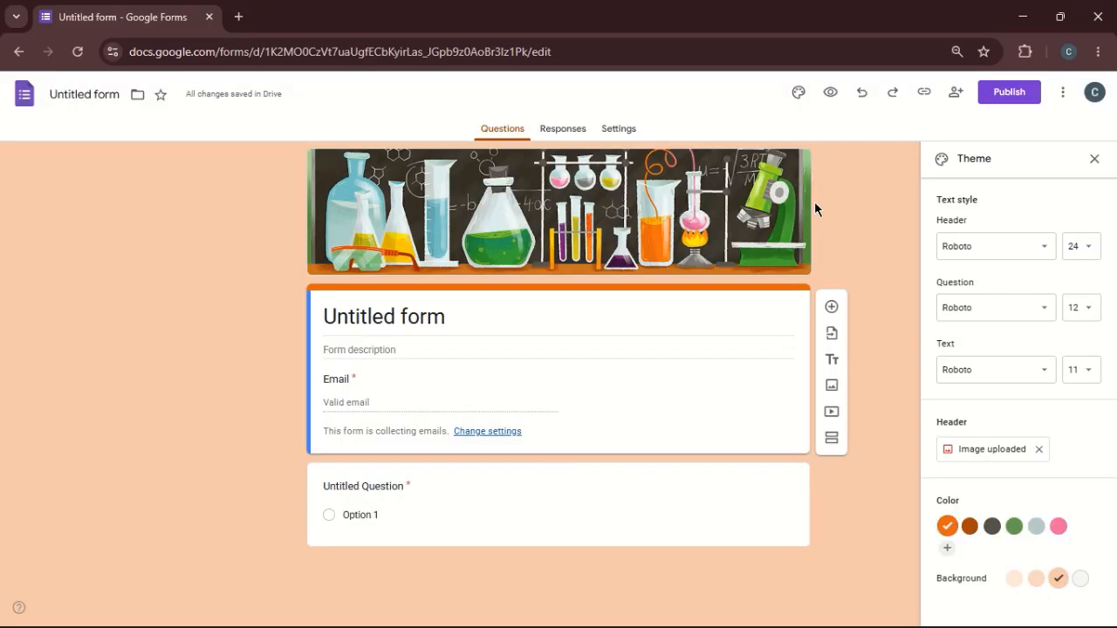
- Review the form's additional options, its responses and its settings, closing the theme settings and returning to the questions
click(1062, 93)
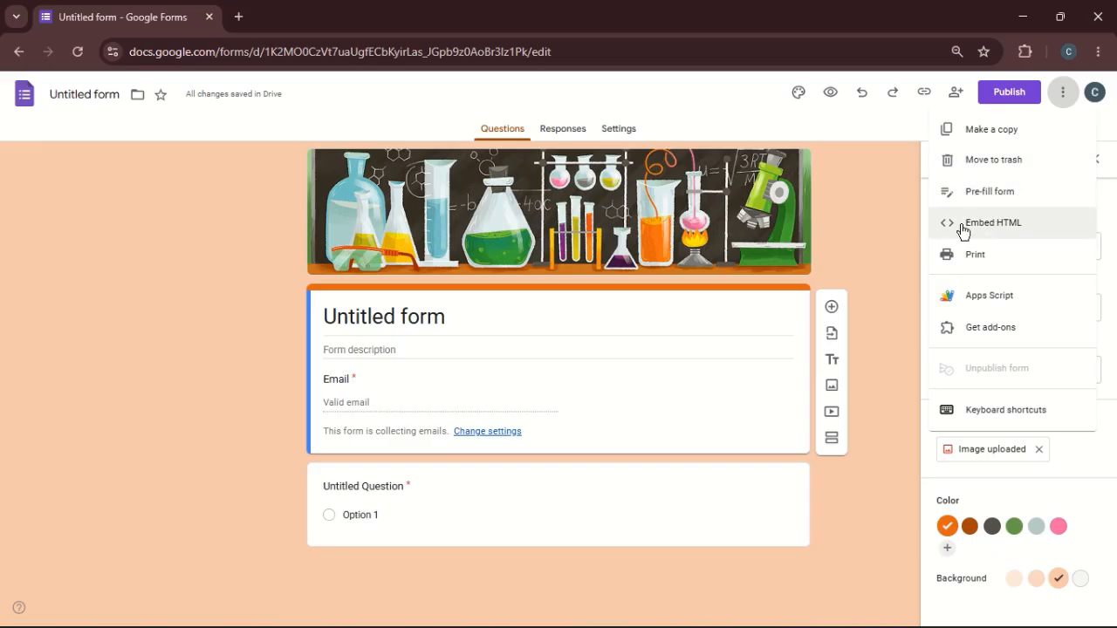
click(869, 266)
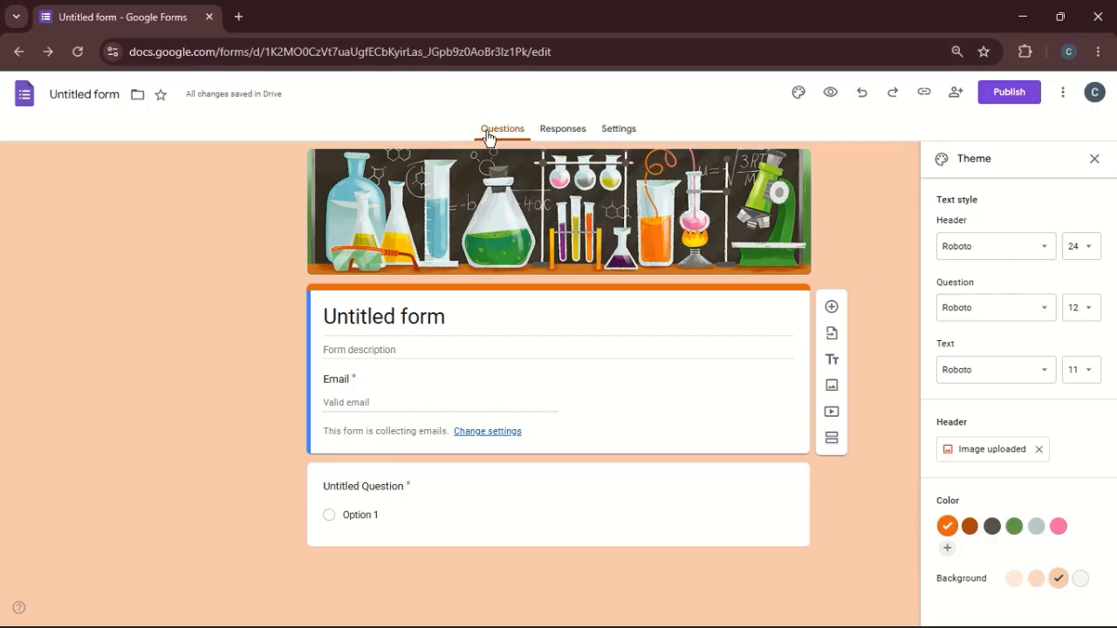
click(559, 133)
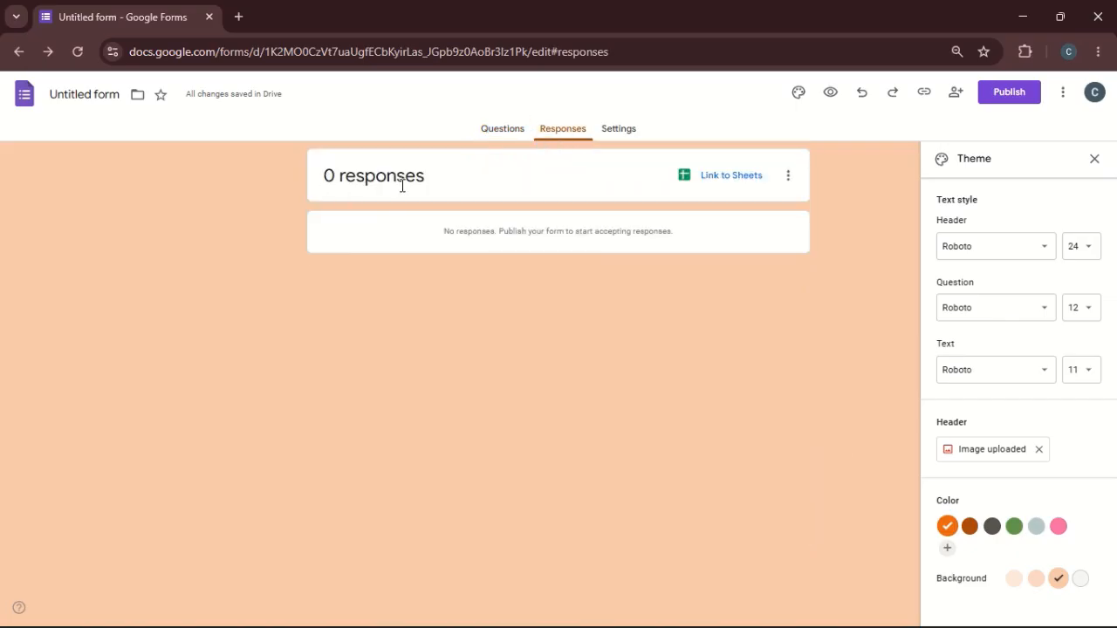
click(620, 135)
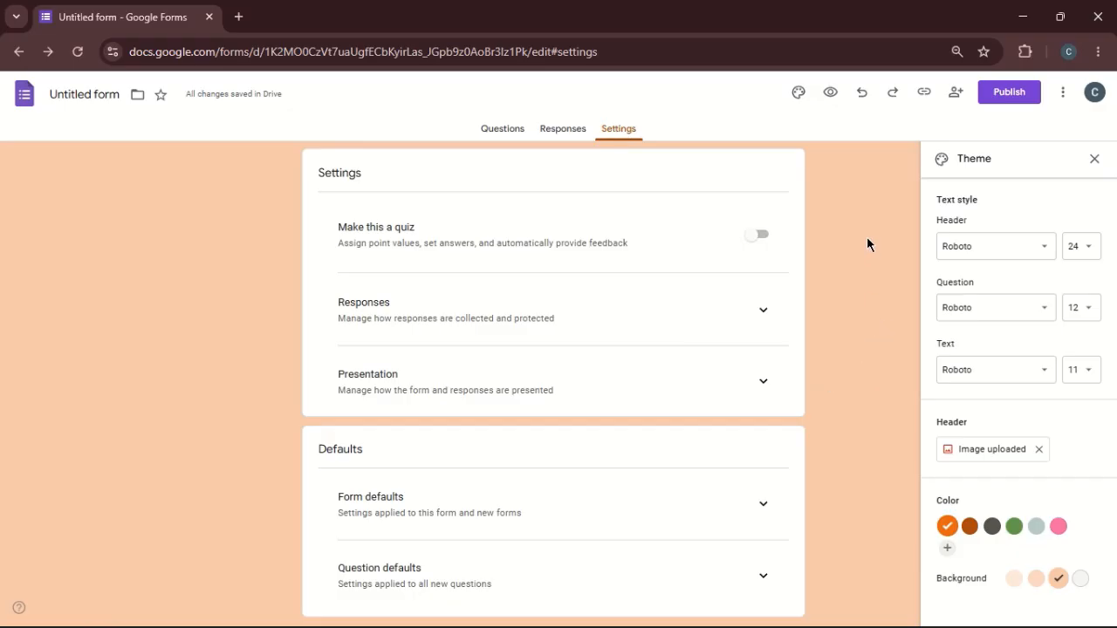
click(1095, 159)
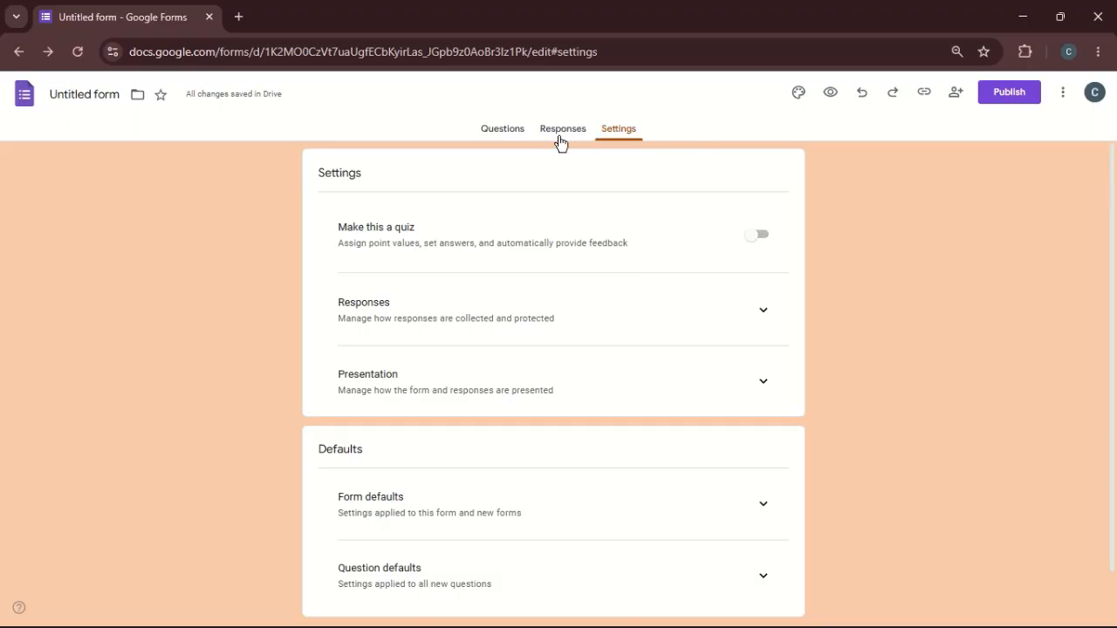
click(494, 140)
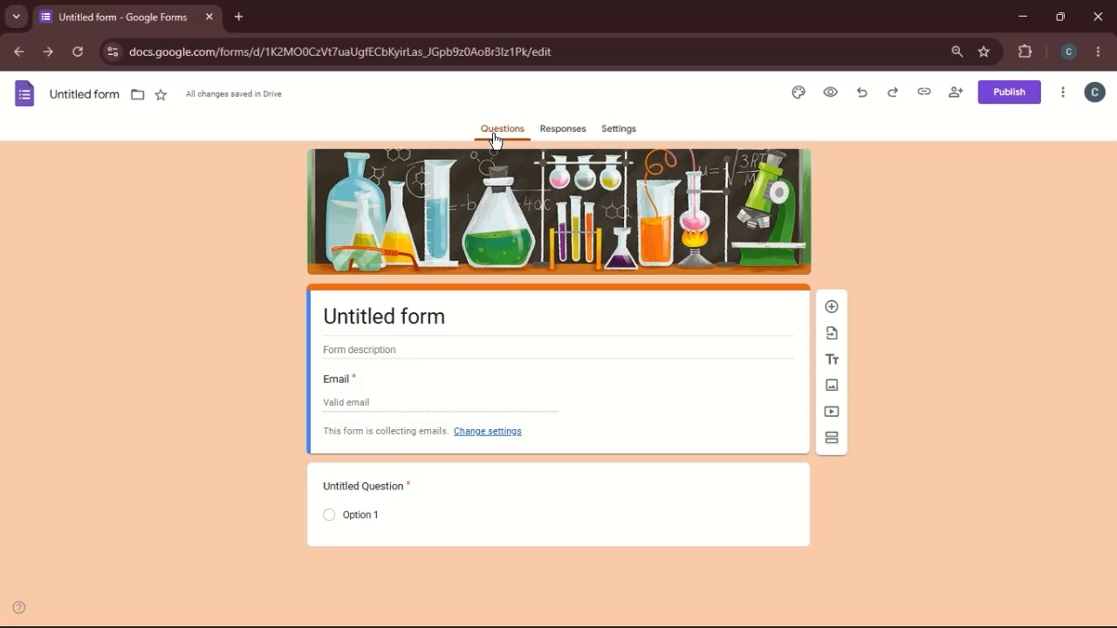
- Turn the form into a quiz in its settings and return to the questions
click(620, 131)
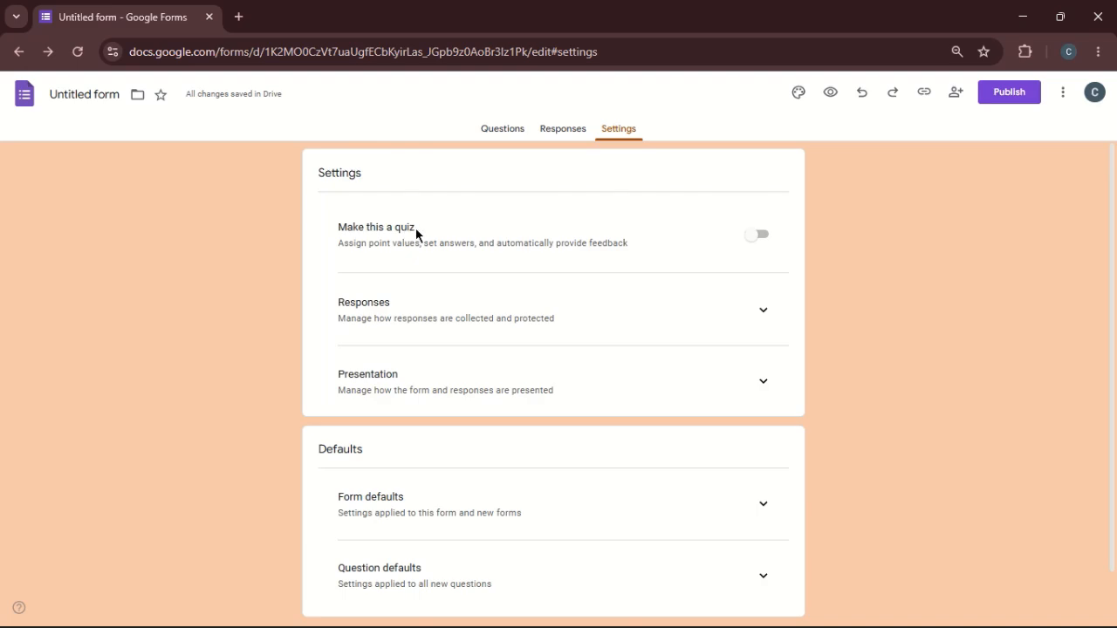
click(759, 236)
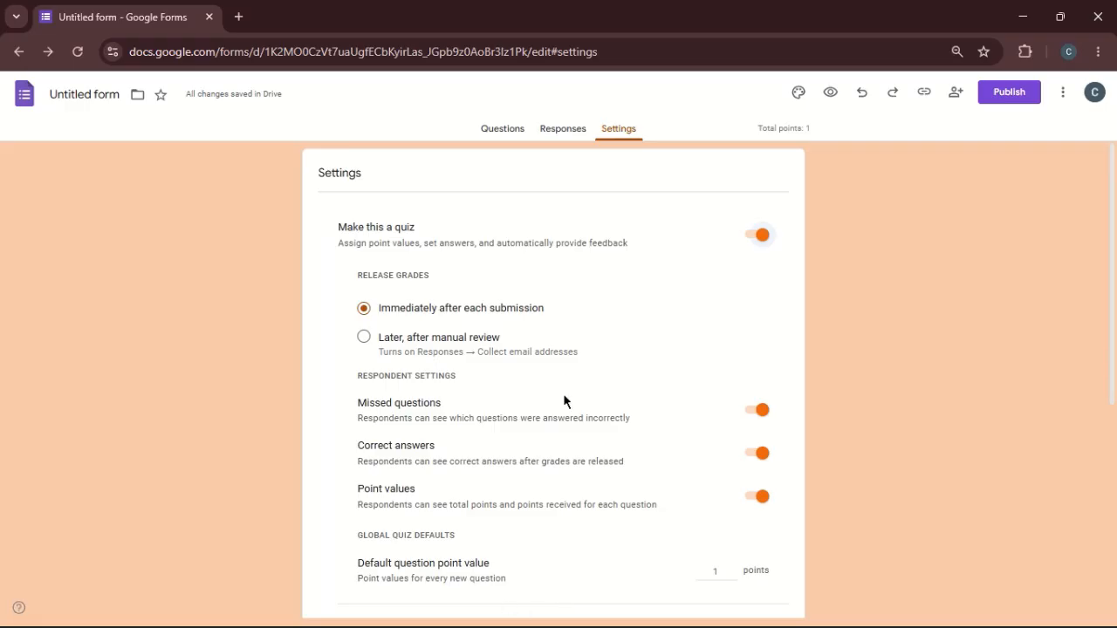
click(503, 129)
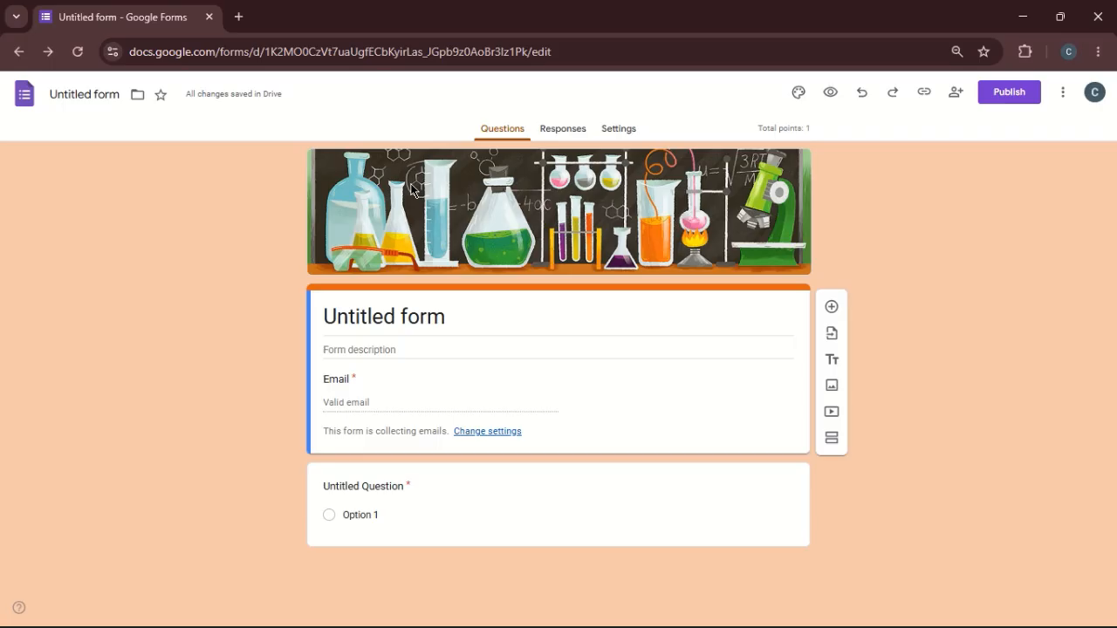
- Replace the form's title with "CHEMISTRY TEST - 2025-2026 THIRD TERM"
click(434, 315)
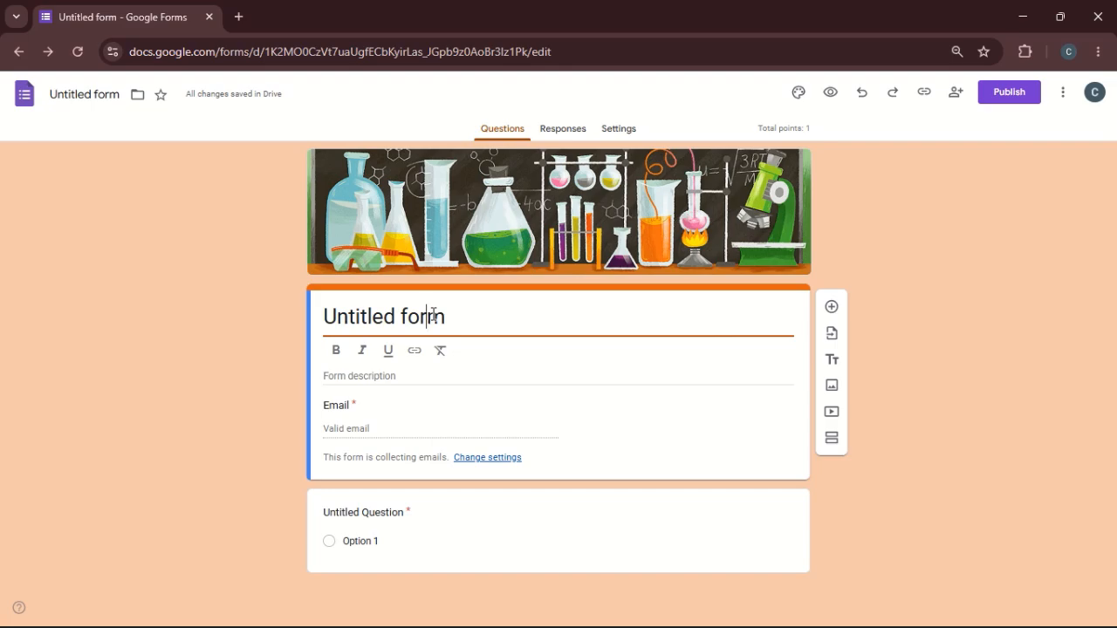
triple_click(434, 315)
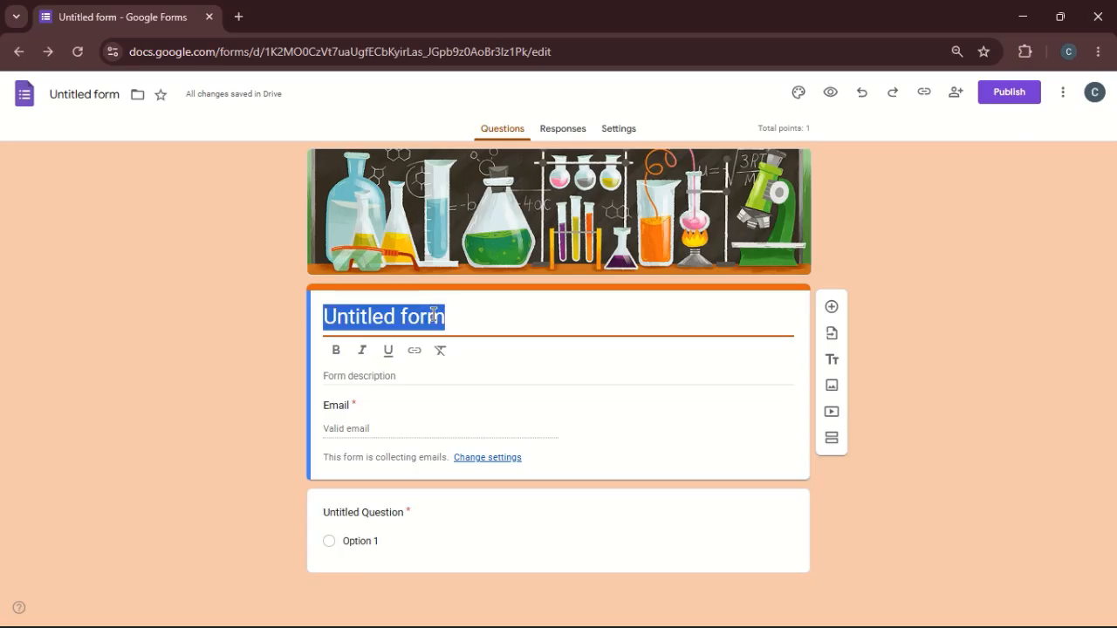
text(CH)
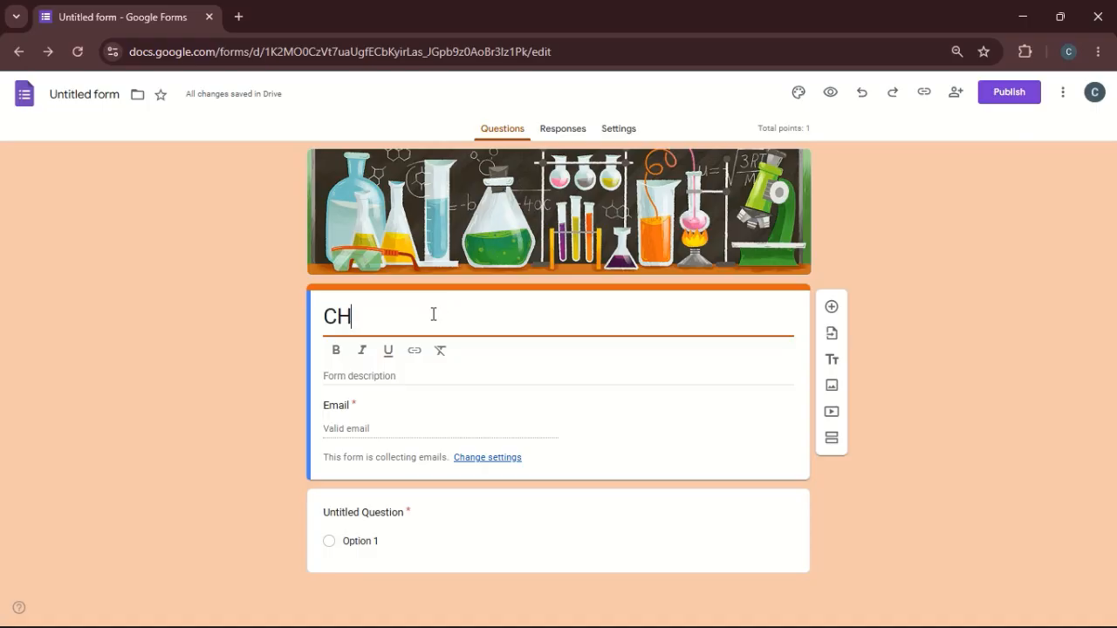
text(EMISTRY )
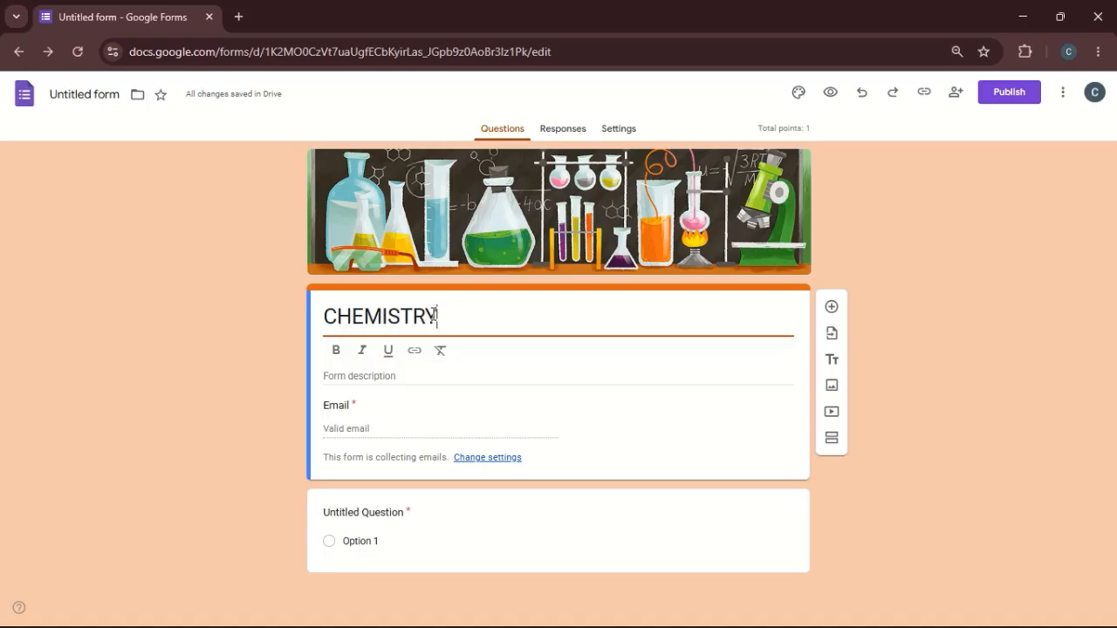
text(TES)
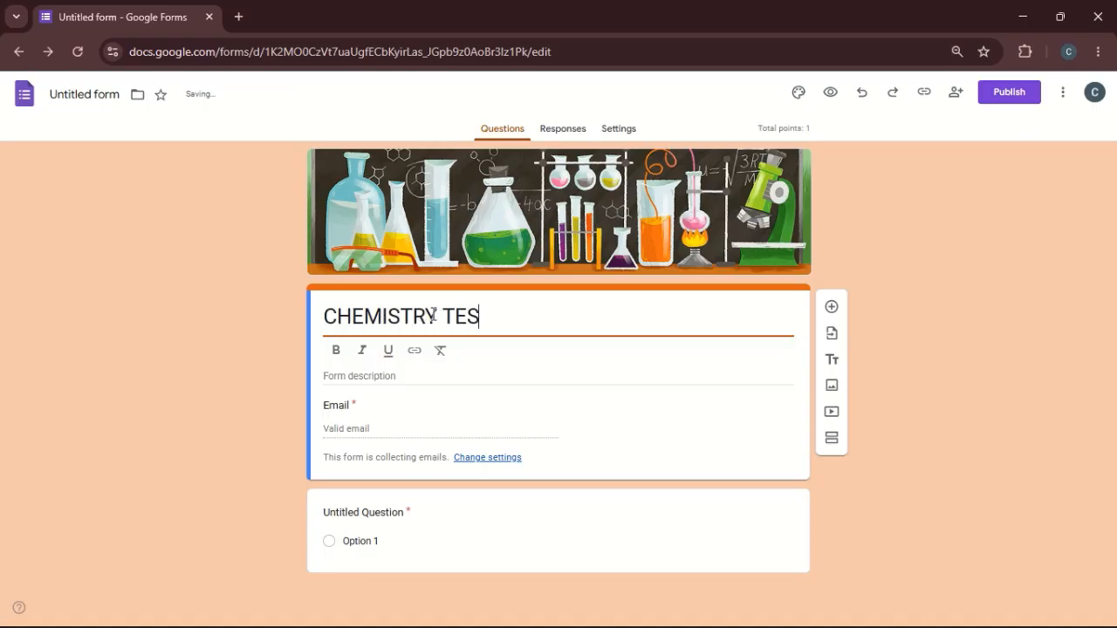
text(T - 2025-)
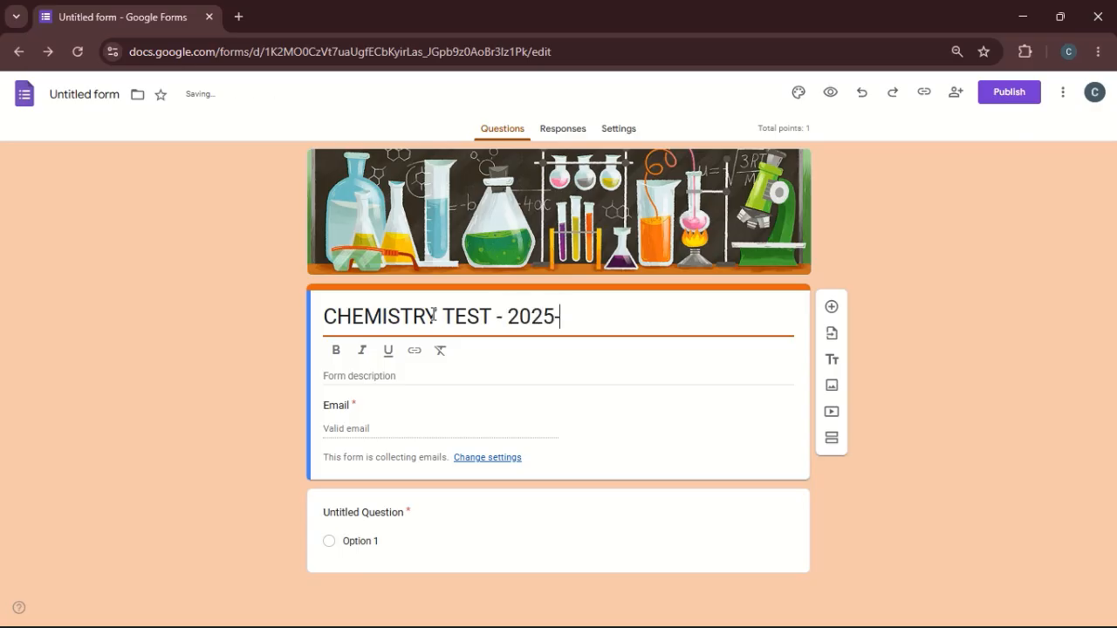
text(2026 TH)
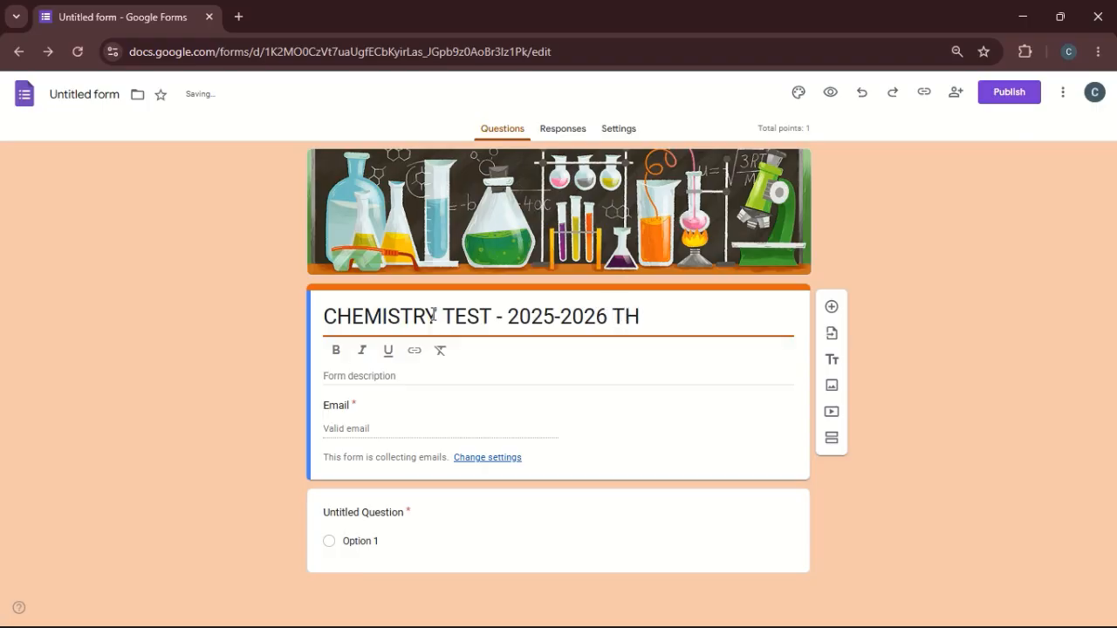
key(BackSpace)
text(E)
key(BackSpace)
text(HIRD TERM)
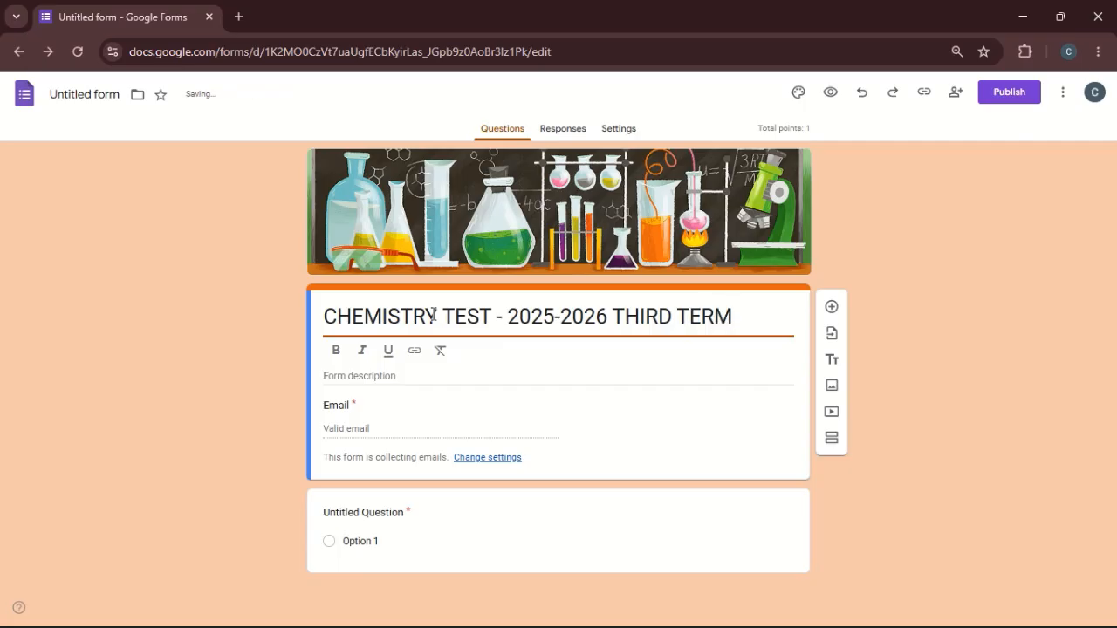
- Insert "SESSION - " before "THIRD TERM" in the form's title
key(Left)
key(Left)
key(Left)
key(Left)
key(Left)
key(Left)
key(Left)
key(Left)
key(Left)
key(Left)
key(Left)
text(SESS)
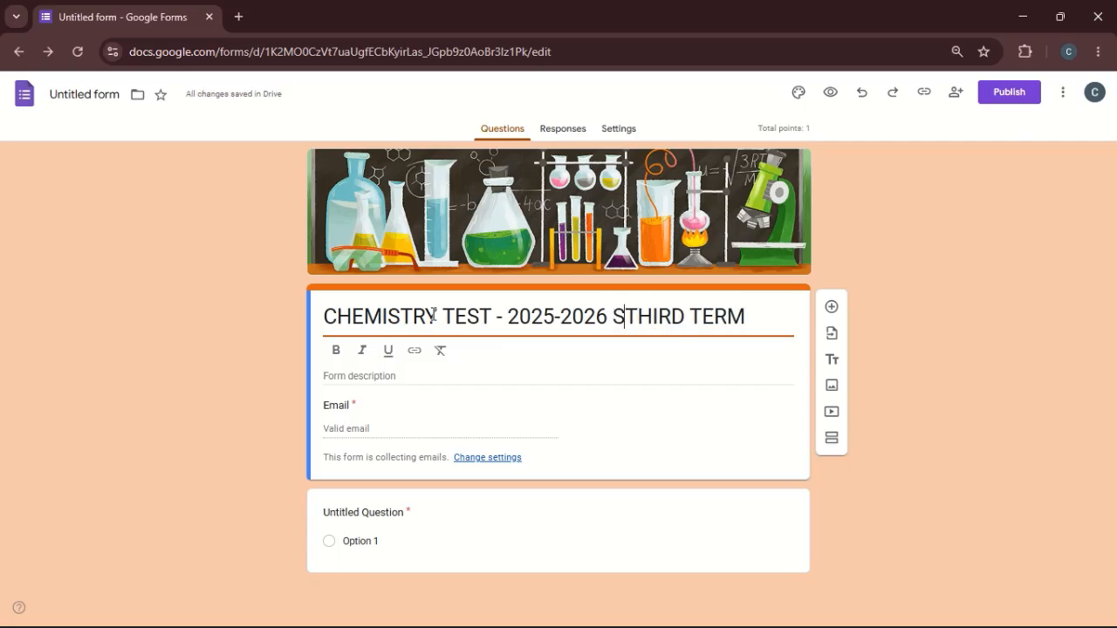
text(ION )
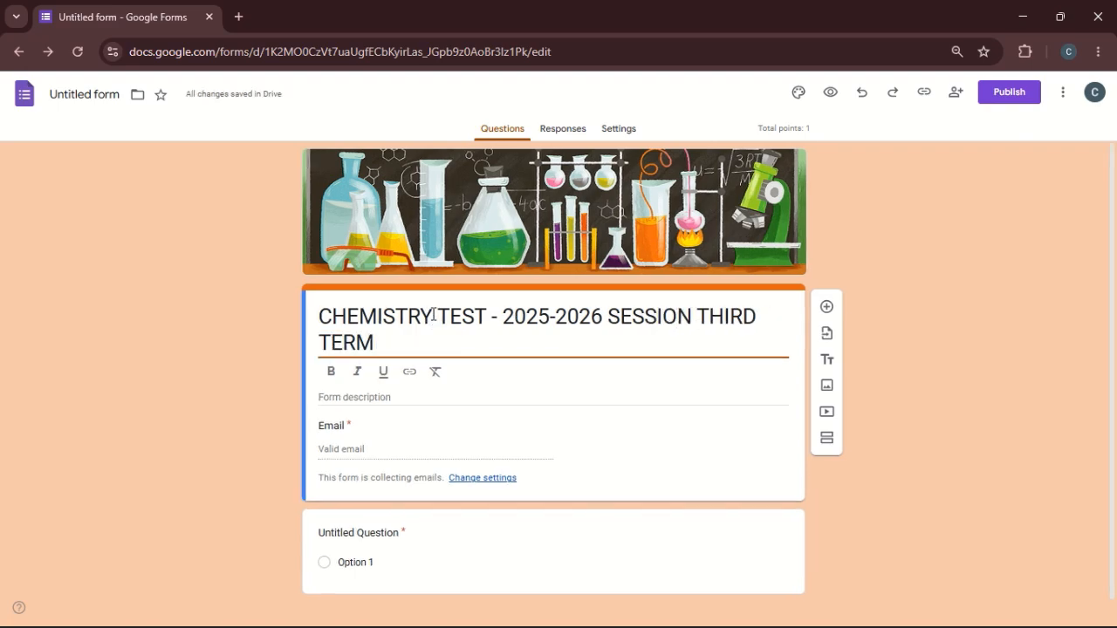
text(-)
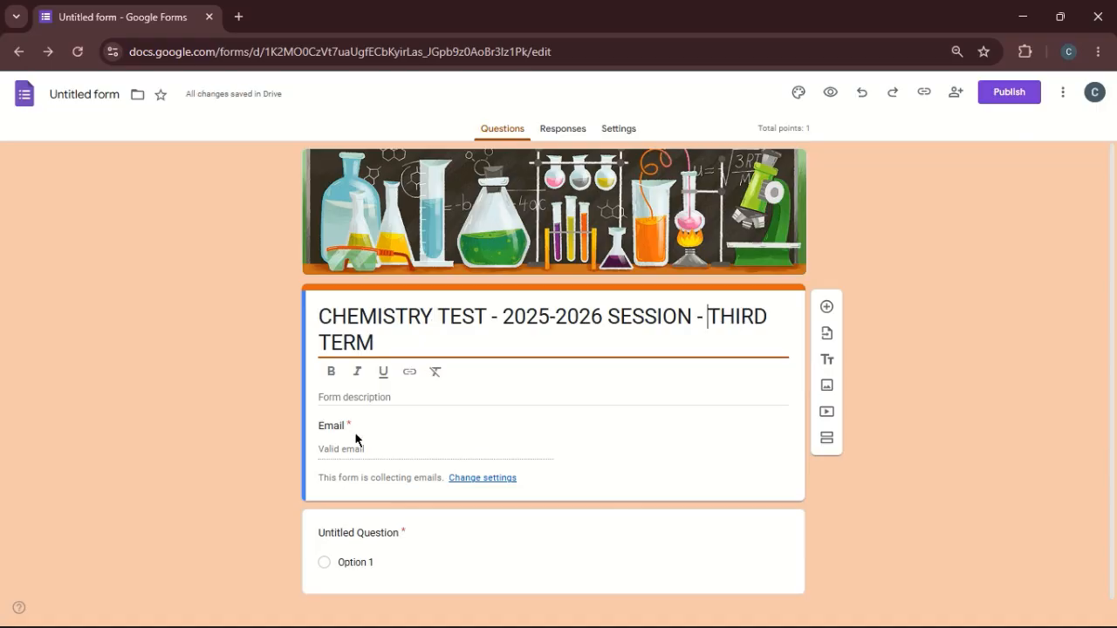
click(392, 397)
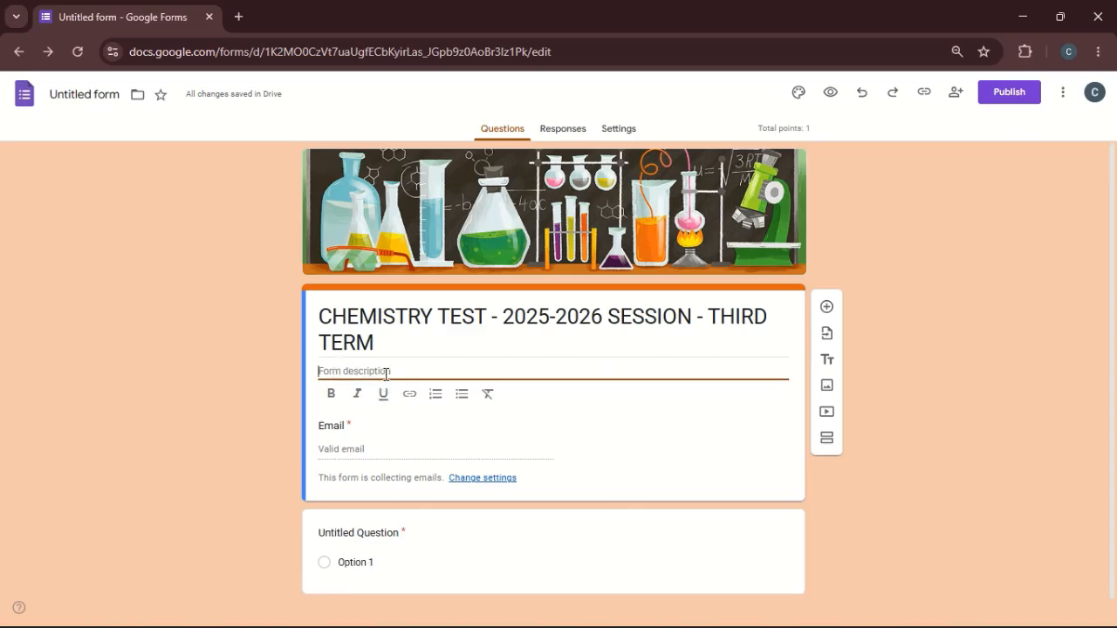
- Shorten the form's title to "CHEMISTRY TEST - 2025-2026 SESSION" by removing the term part and its dash
click(690, 308)
click(720, 318)
key(shift+Down)
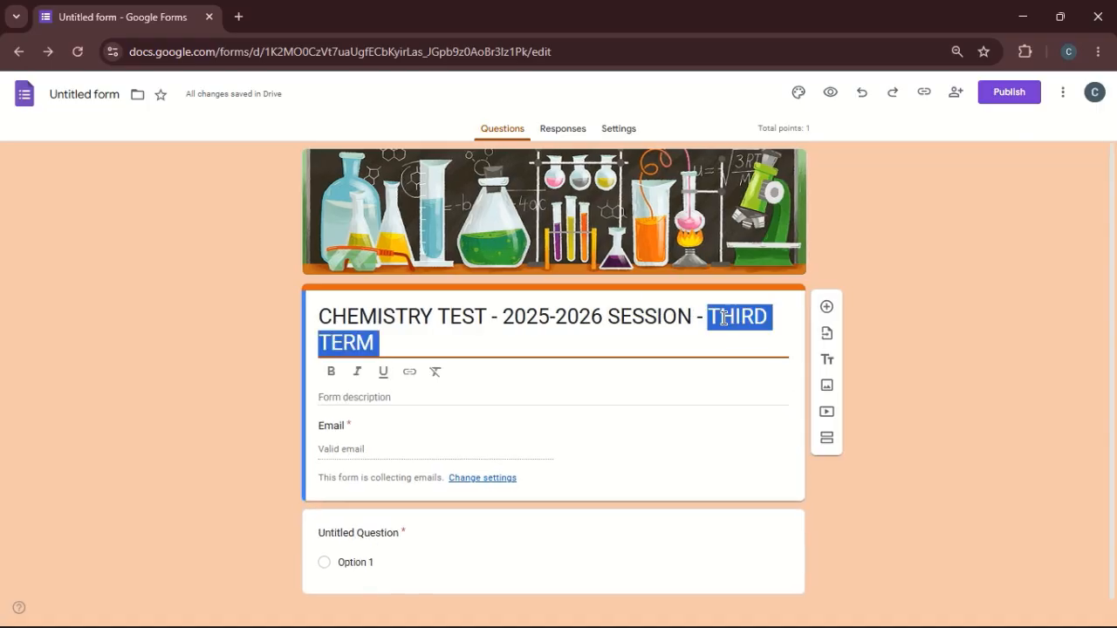
key(BackSpace)
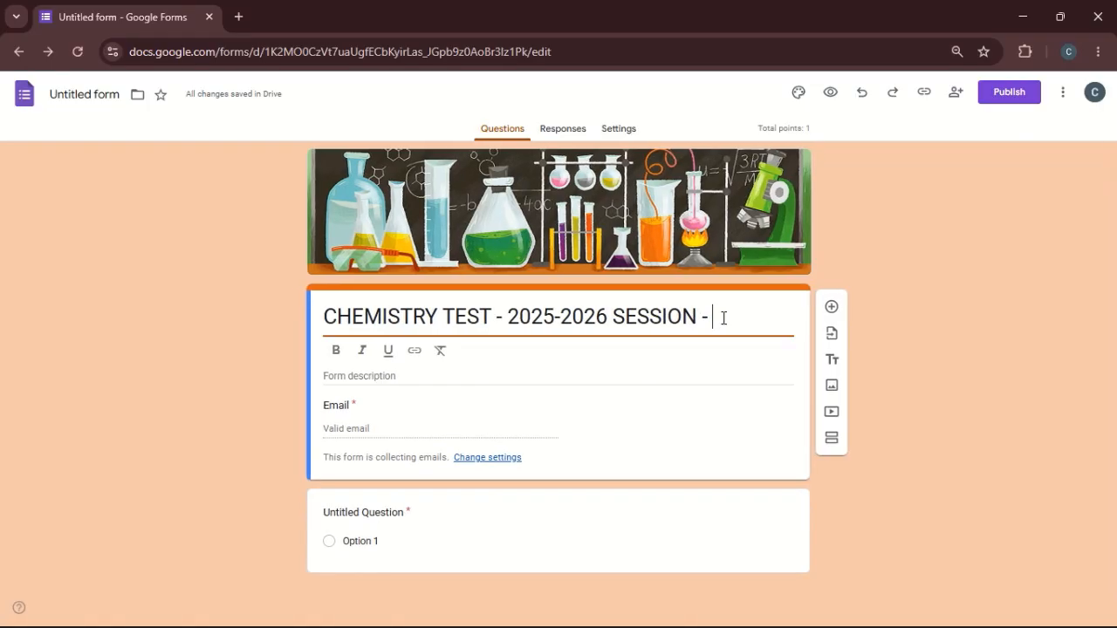
key(BackSpace)
key(BackSpace)
key(BackSpace)
- Begin the form description with "This is the first test for science student"
click(415, 373)
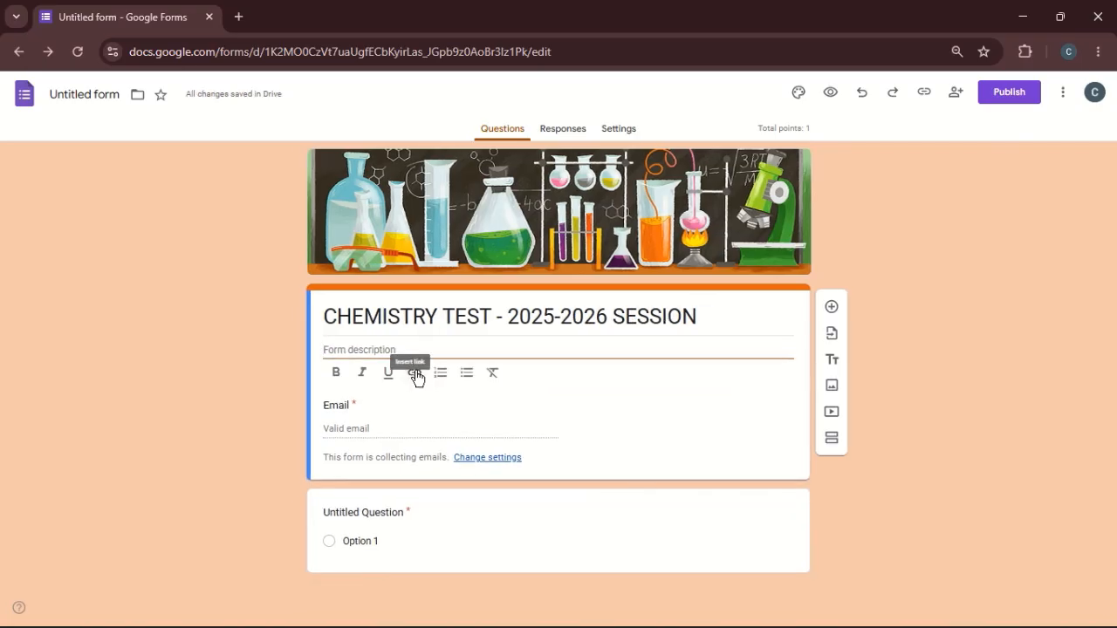
text(tHIS)
key(BackSpace)
key(BackSpace)
key(BackSpace)
key(BackSpace)
text(tHIS)
key(BackSpace)
key(BackSpace)
key(BackSpace)
key(BackSpace)
key(BackSpace)
text(This is the first t)
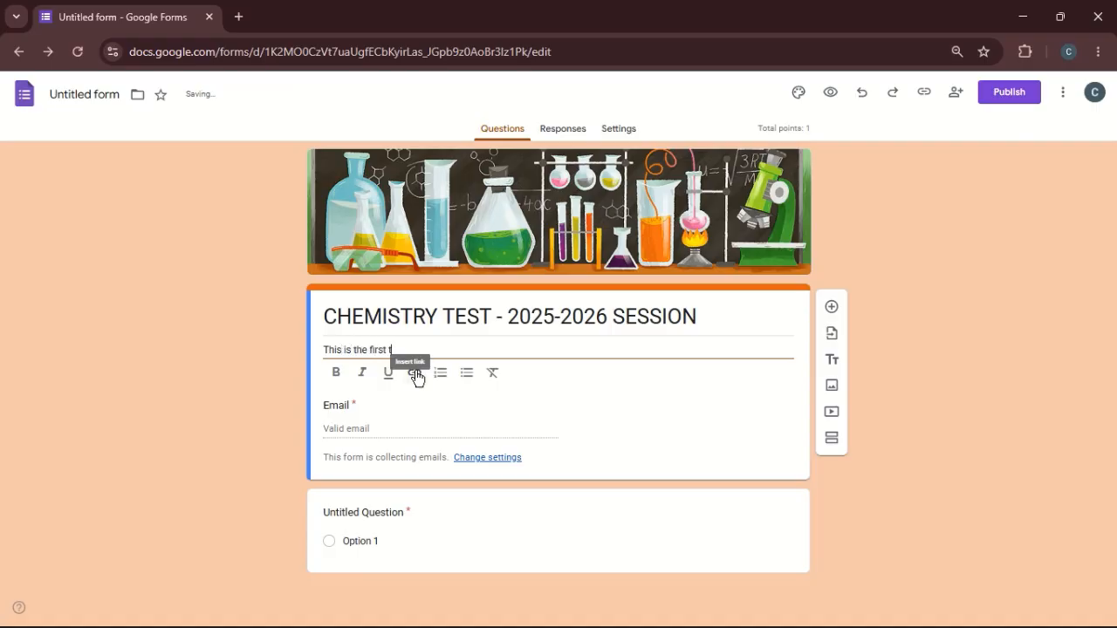
text(est)
text(for st)
key(BackSpace)
text(cience student)
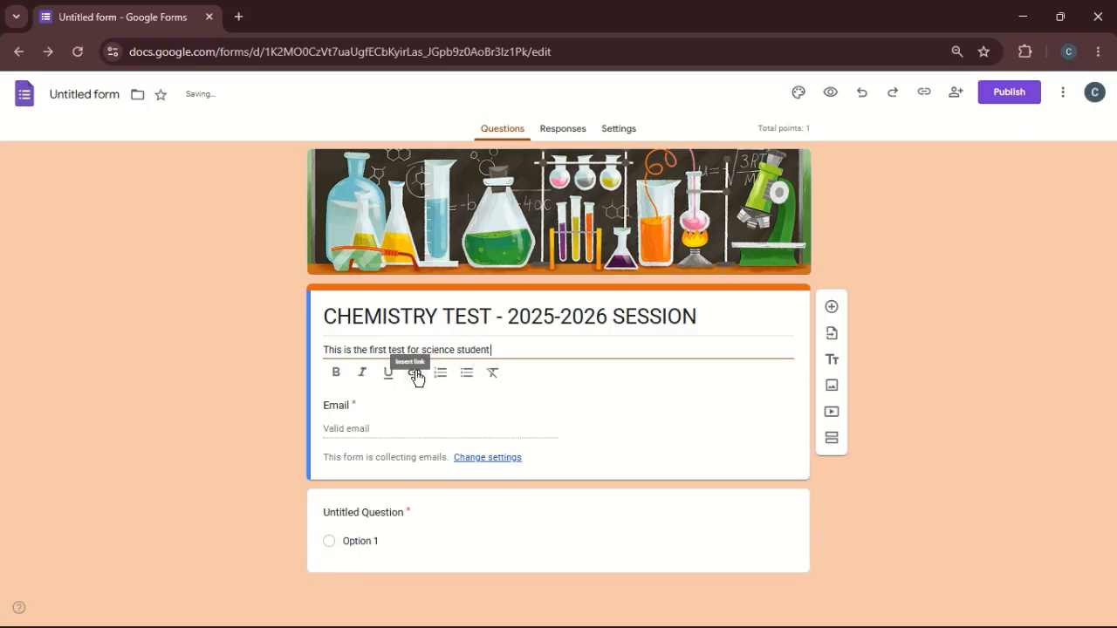
text( of)
- Complete the description's sentence so it reads "This is the first test for science students in their third term."
key(BackSpace)
key(BackSpace)
key(BackSpace)
text(in th)
text(eir)
text(s)
key(Right)
key(Right)
key(Right)
key(Right)
key(Right)
key(Right)
key(Right)
key(Right)
key(Right)
text(thier)
key(BackSpace)
key(BackSpace)
text(rd term)
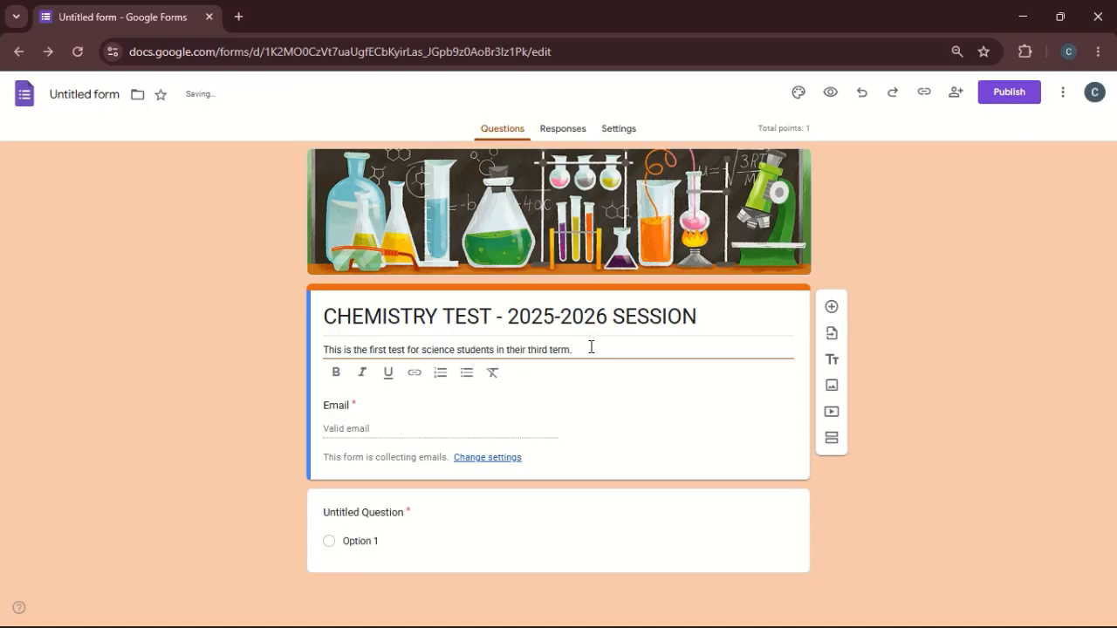
- Append "Instruction. time" to the end of the form description
text(Instruction. time)
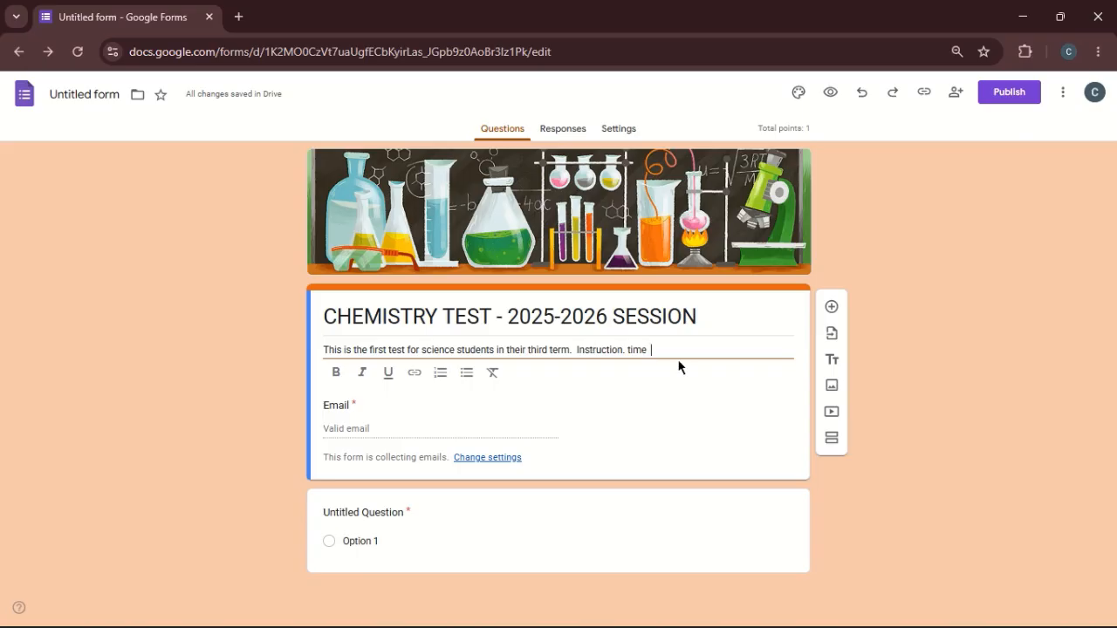
click(220, 498)
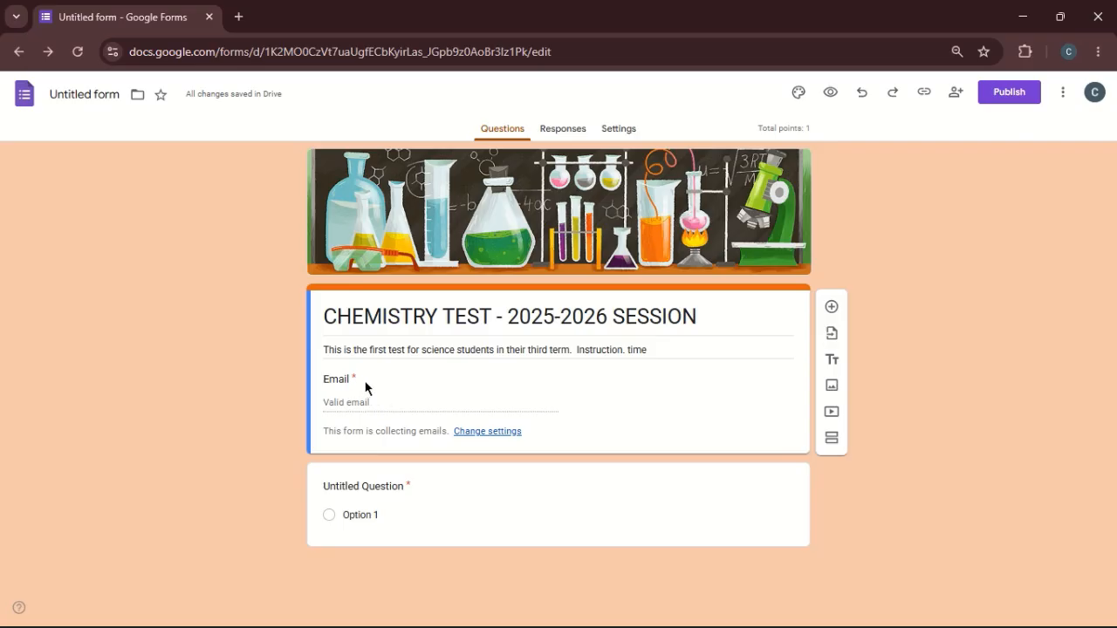
- Word the untitled question as "1. What is Acid?" and change its type to Paragraph
click(360, 485)
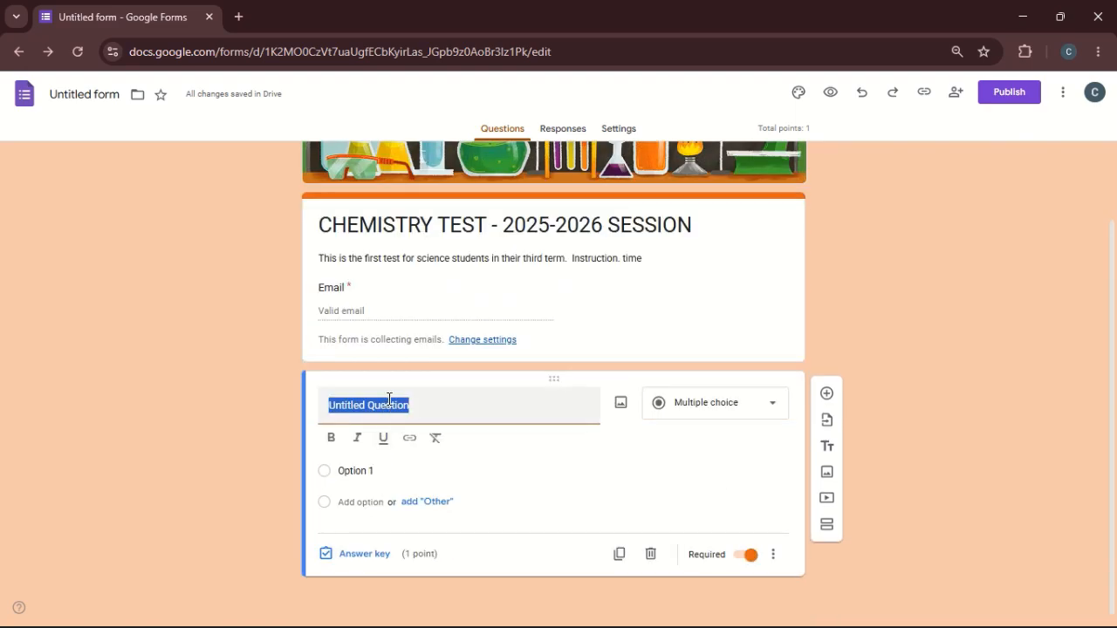
text(Q)
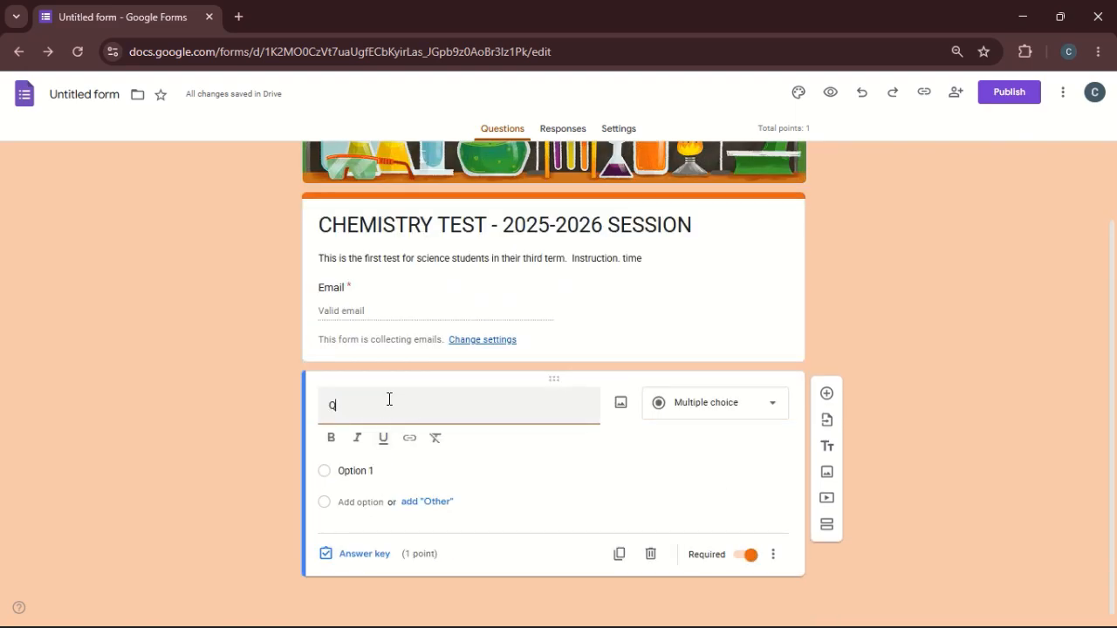
text(ues)
key(BackSpace)
key(BackSpace)
key(BackSpace)
key(BackSpace)
text(1. What Acid)
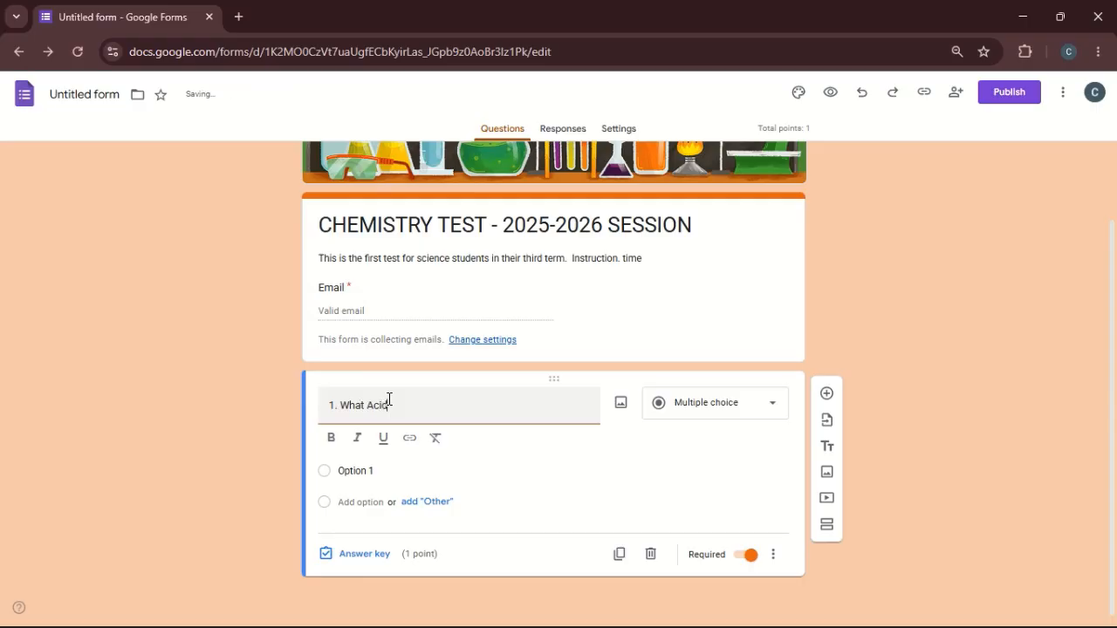
text(?)
key(ctrl+Left)
text(is)
click(873, 304)
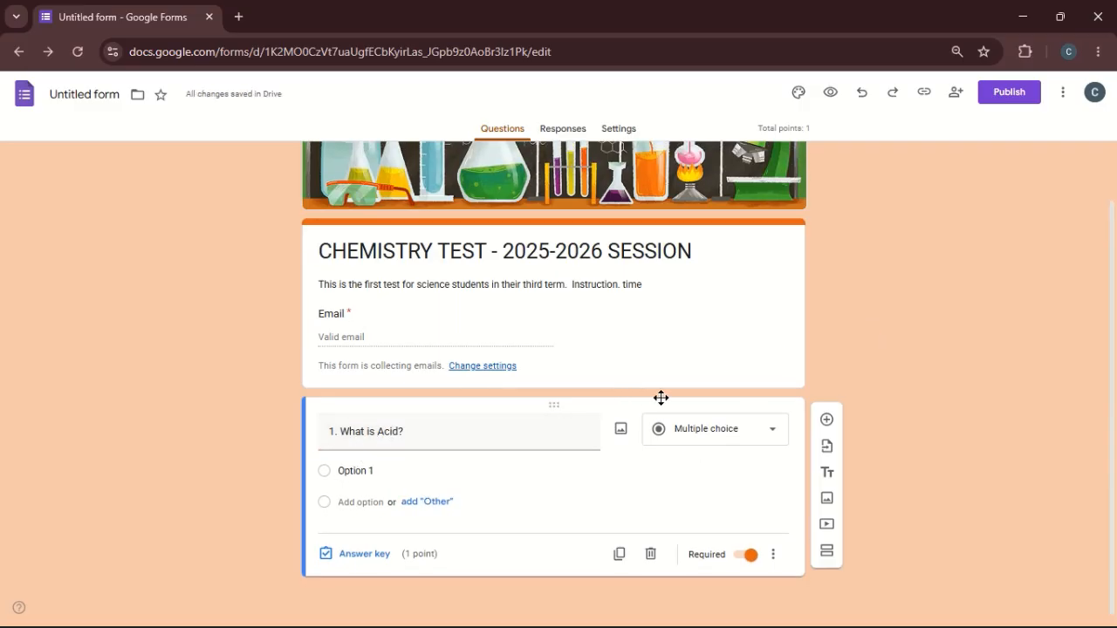
click(726, 435)
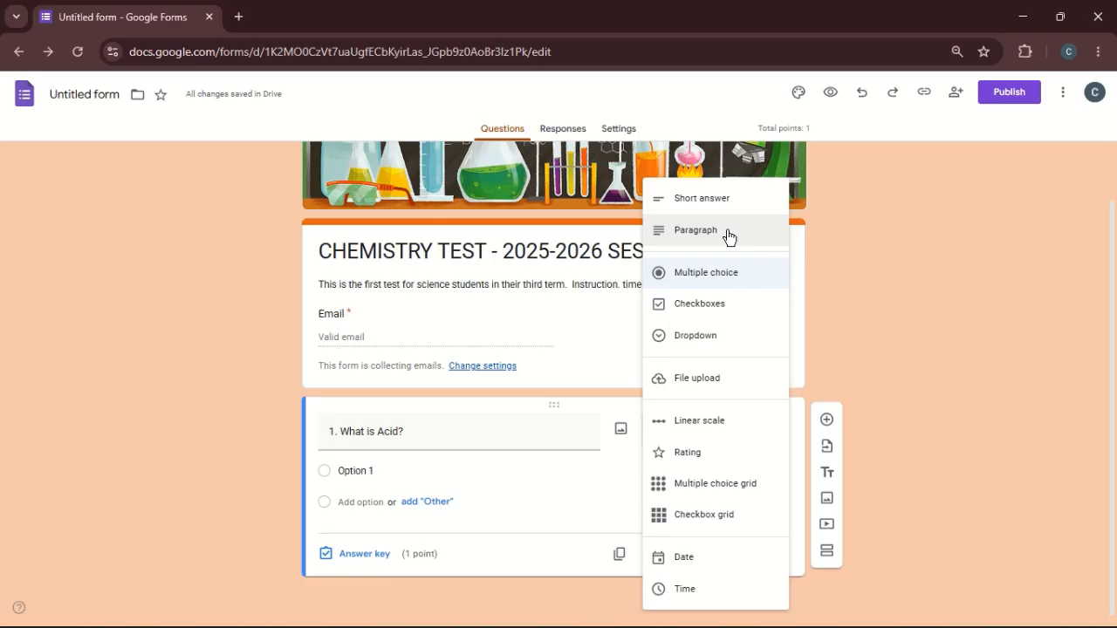
click(729, 238)
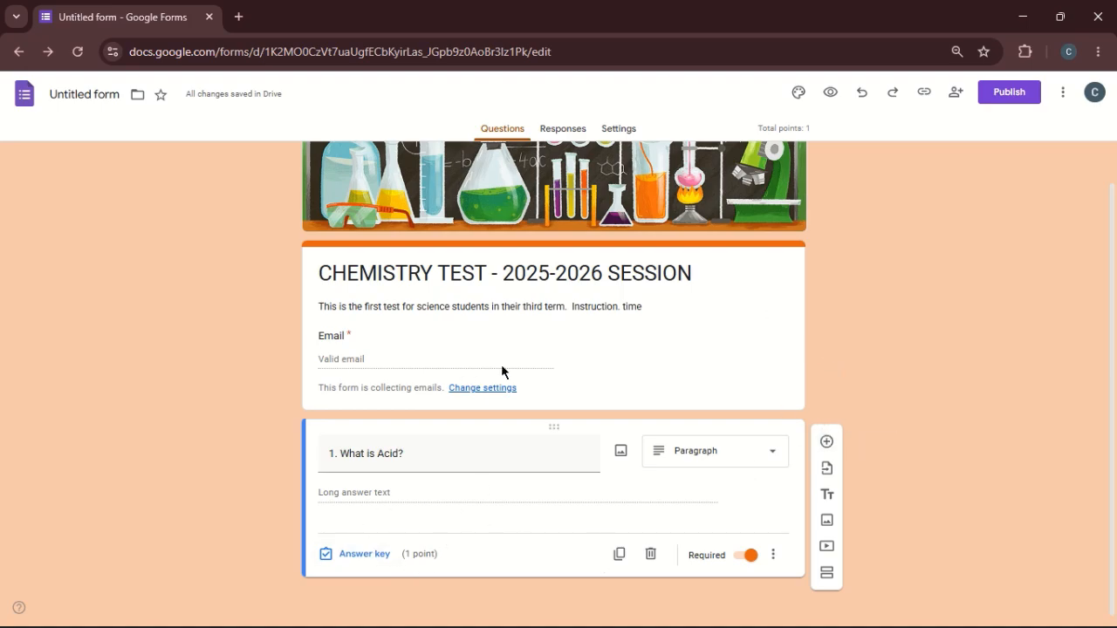
- Add a multiple choice question worded "2. One of the following is not a properties of an acid"
click(827, 443)
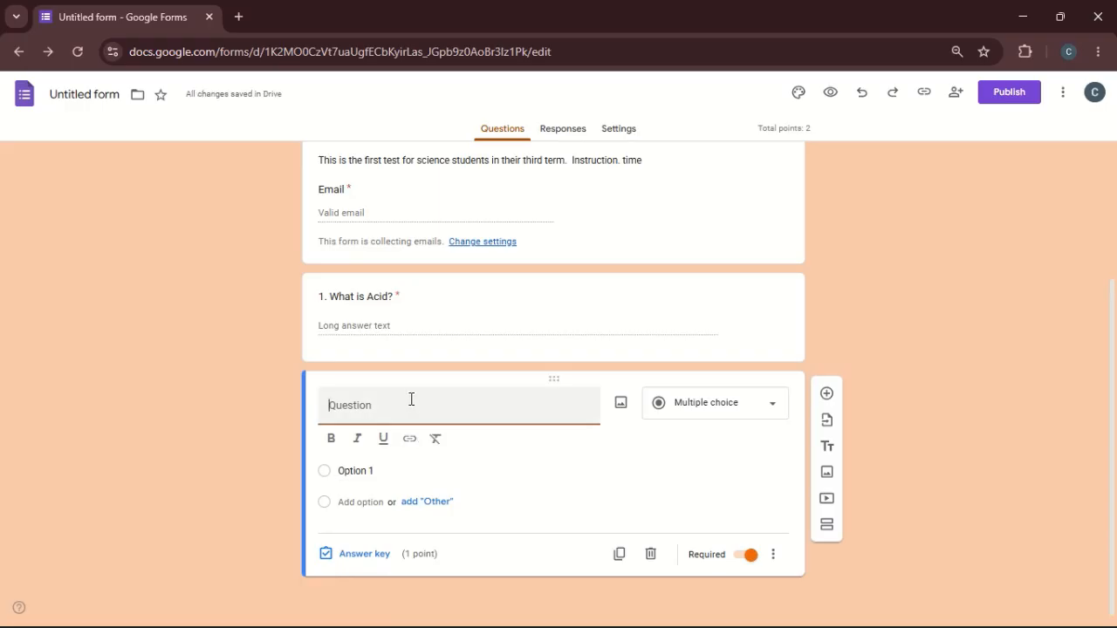
text(One one)
key(Left)
key(Left)
key(Left)
key(Left)
key(Left)
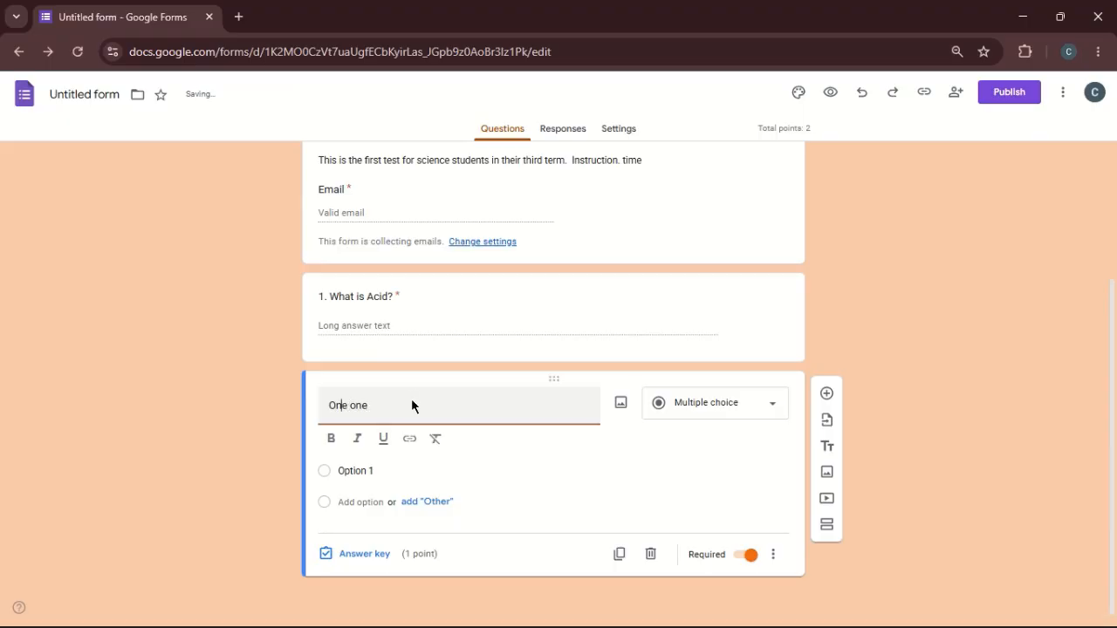
text(2.)
key(Right)
key(Right)
key(Right)
key(Right)
key(BackSpace)
key(BackSpace)
text(f a)
key(BackSpace)
text(the followin)
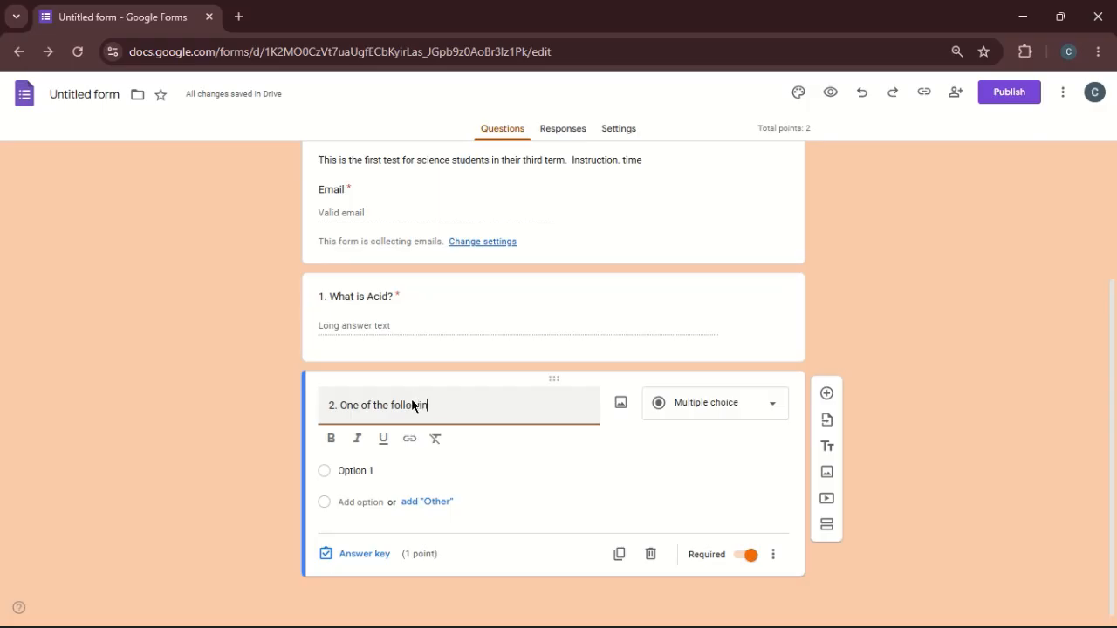
text(g is not)
text(a prope)
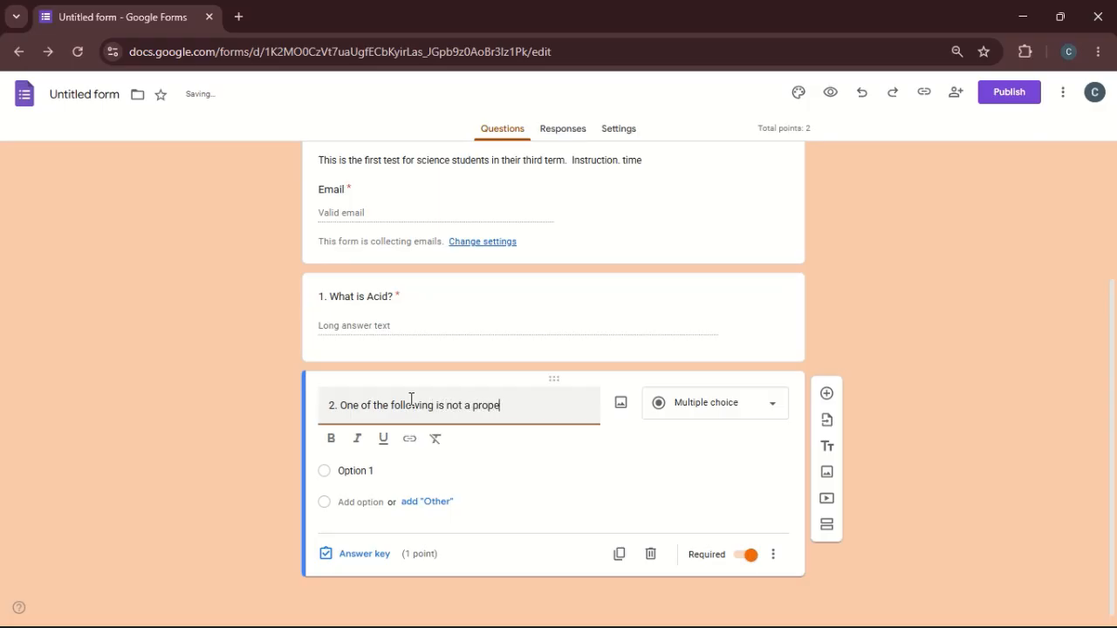
text(rties)
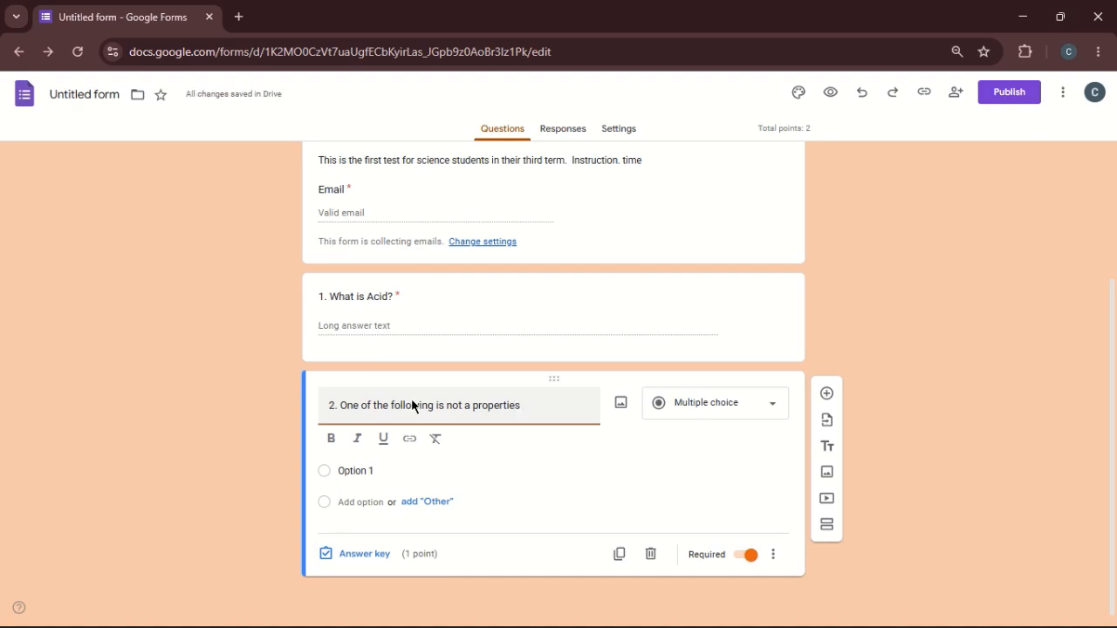
text( of an acid)
- Keep "Option 1" as question 2's first answer choice and add a second choice named "Option 2"
click(358, 471)
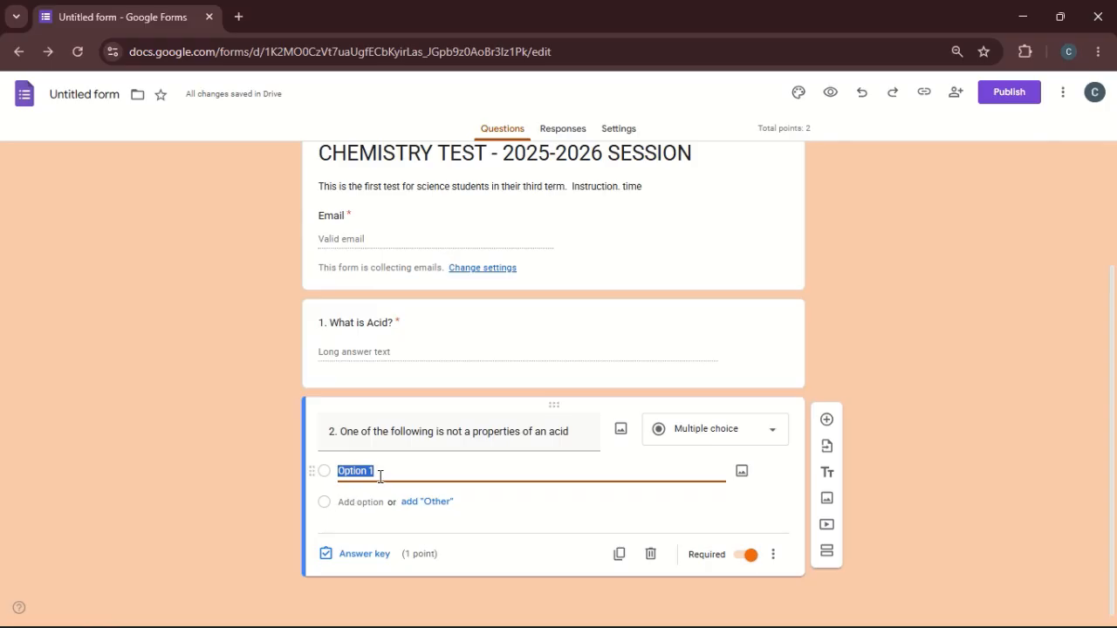
triple_click(380, 477)
click(360, 503)
text(Op)
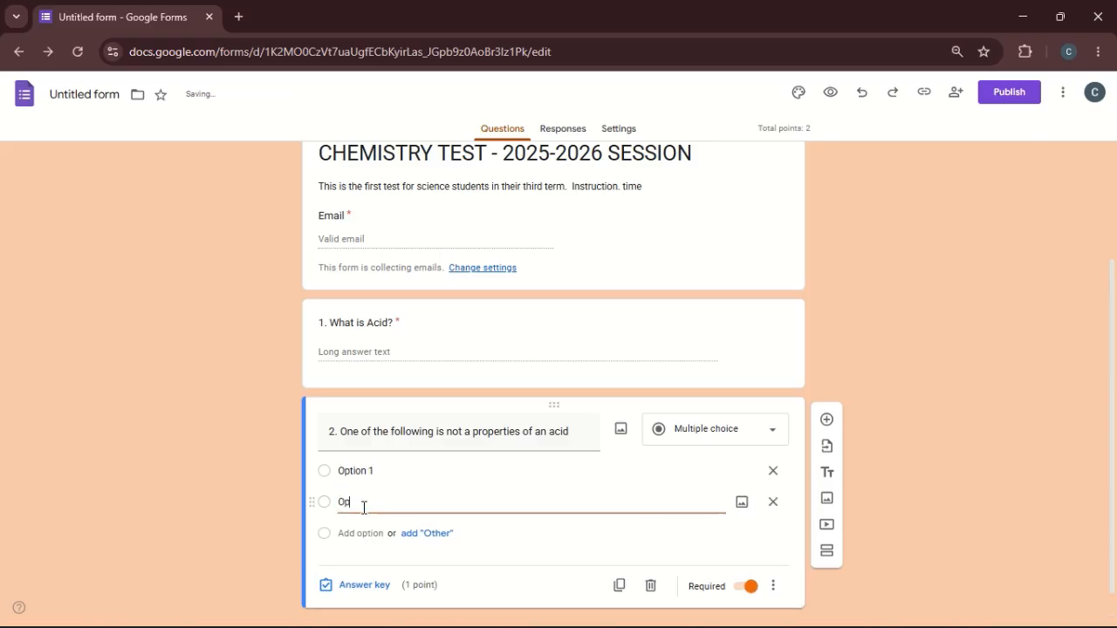
text(tion 2)
- Add "Option 3" and "Option 4" as further answer choices to question 2
click(364, 525)
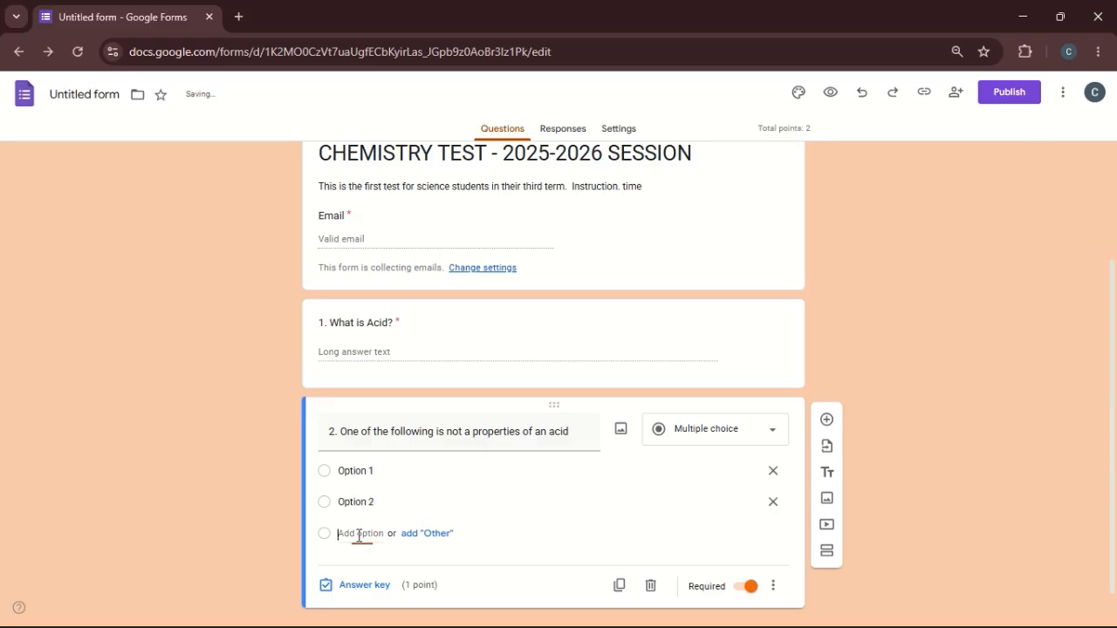
text(Opt)
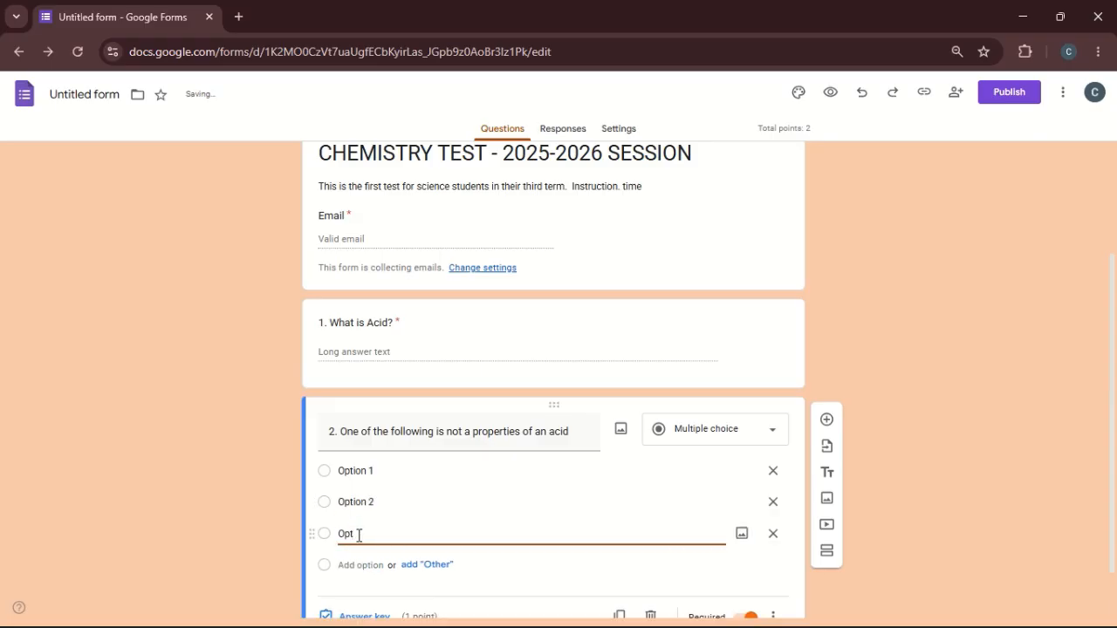
text(ion 3)
click(360, 568)
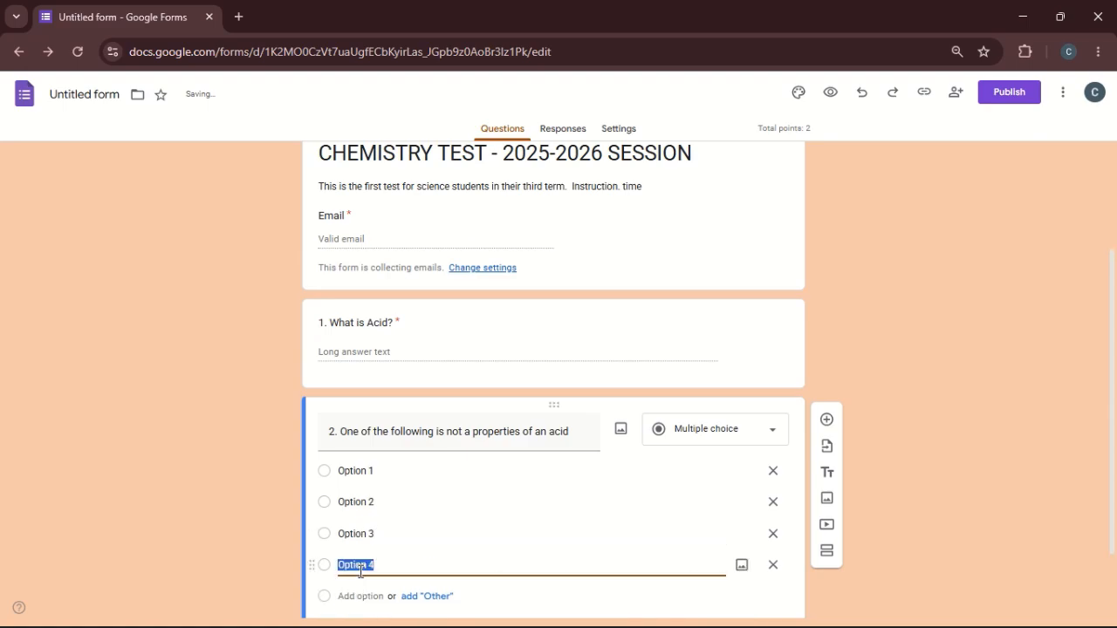
key(Right)
scroll(360, 573, down, 2)
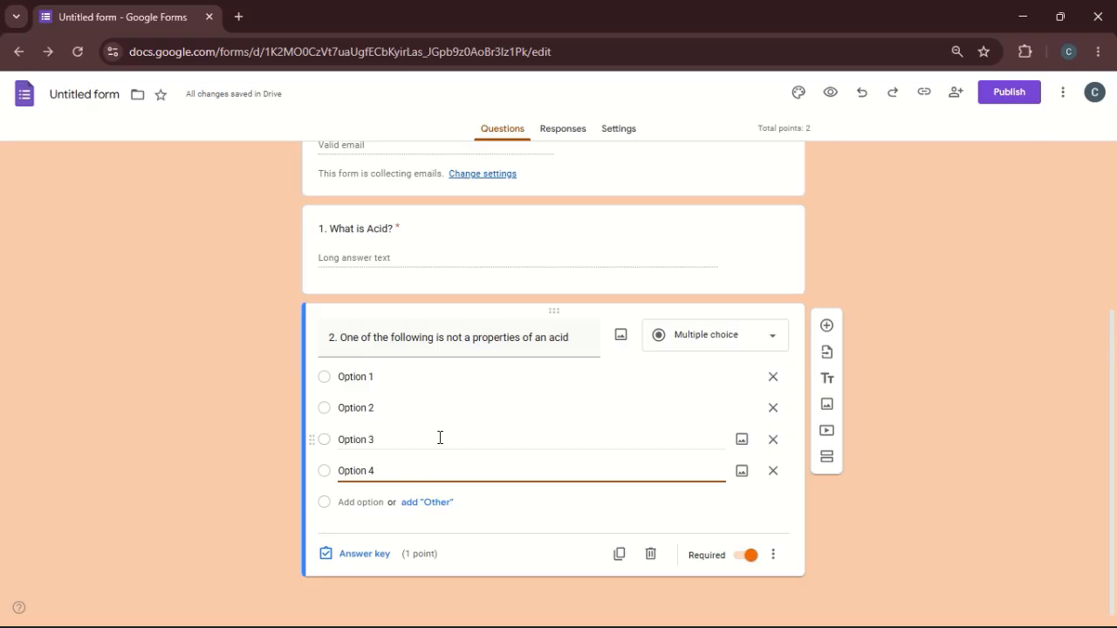
click(491, 518)
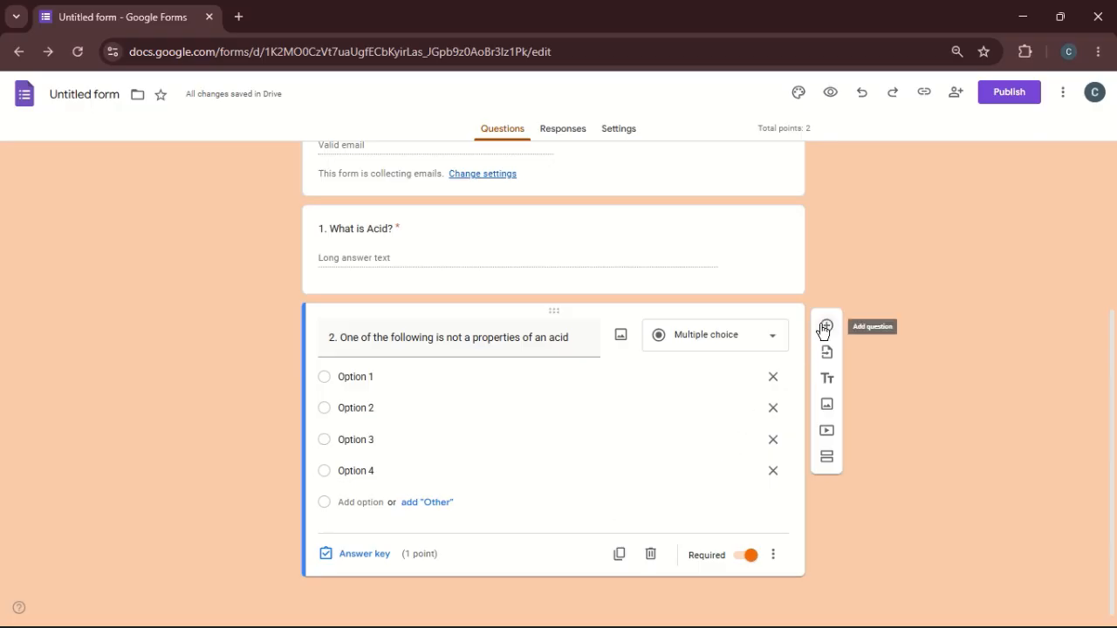
- Make question 2 optional and add a new question of type Checkboxes below it
click(744, 556)
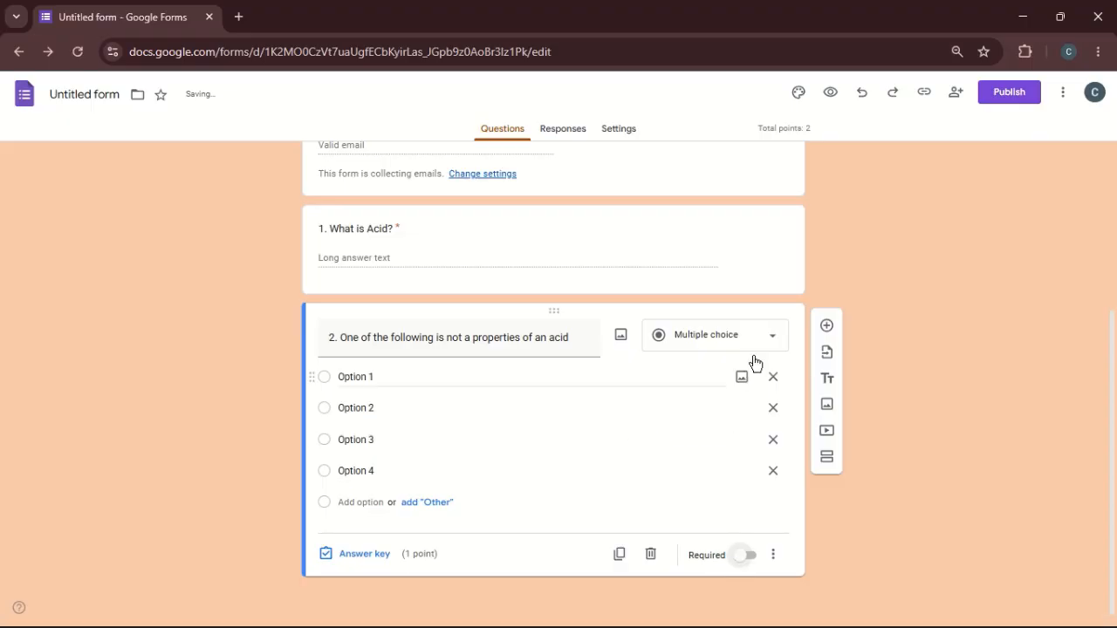
click(827, 326)
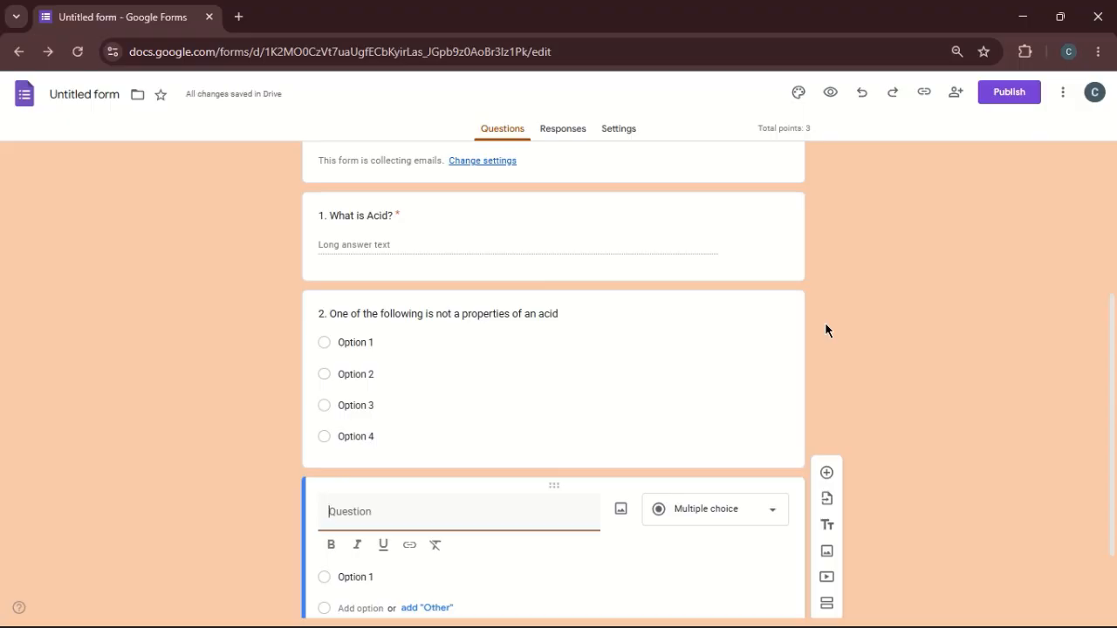
click(754, 520)
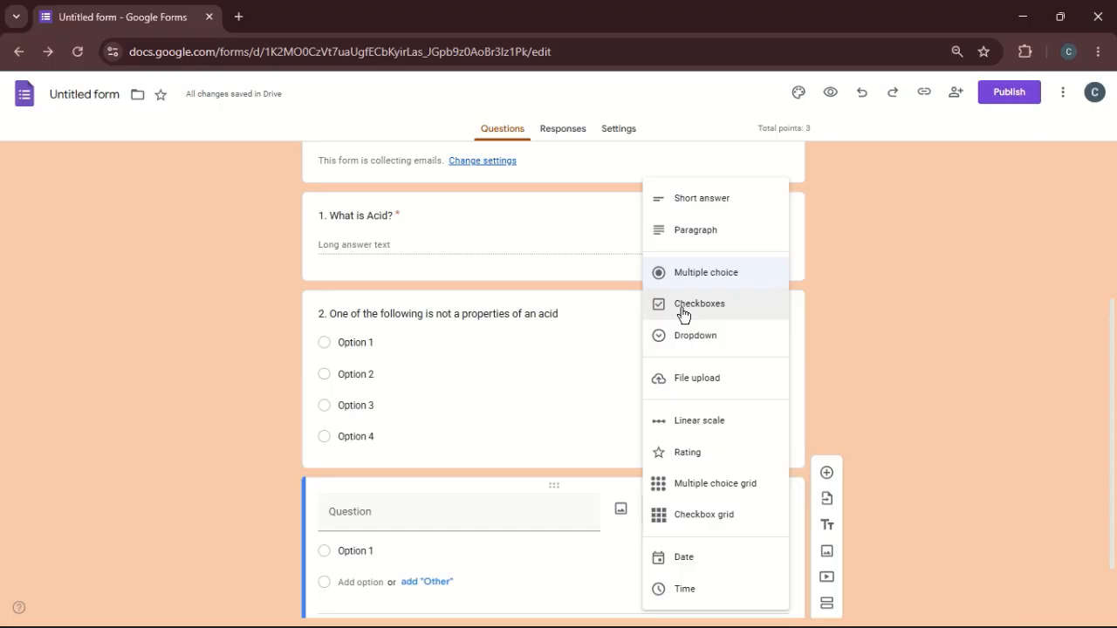
click(682, 305)
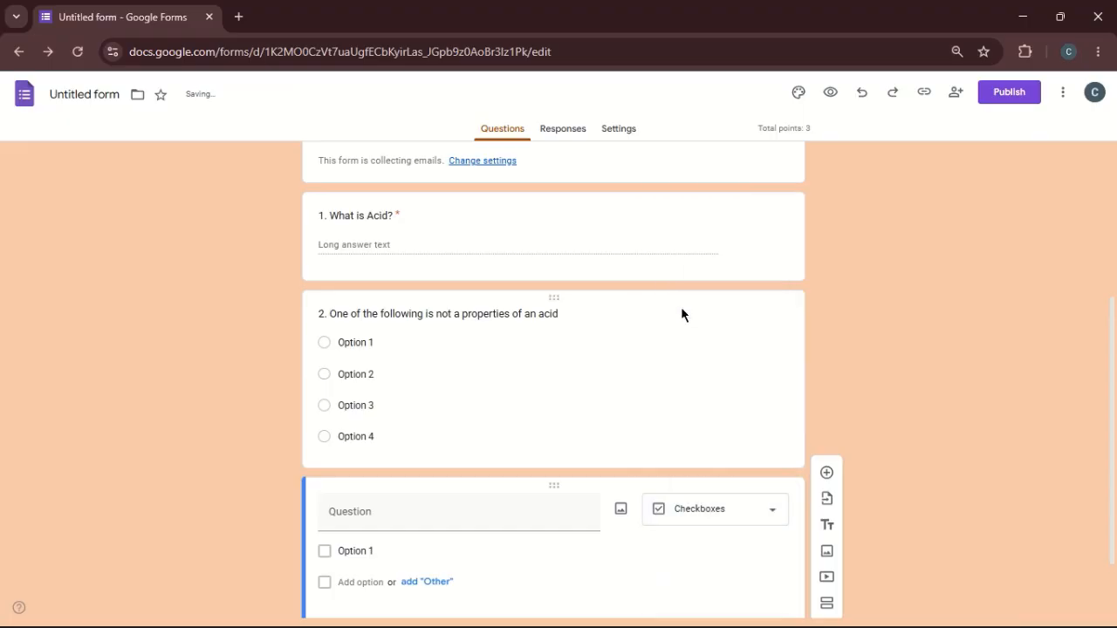
- Word the new checkbox question as "3. Litmus paper turn red"
click(402, 515)
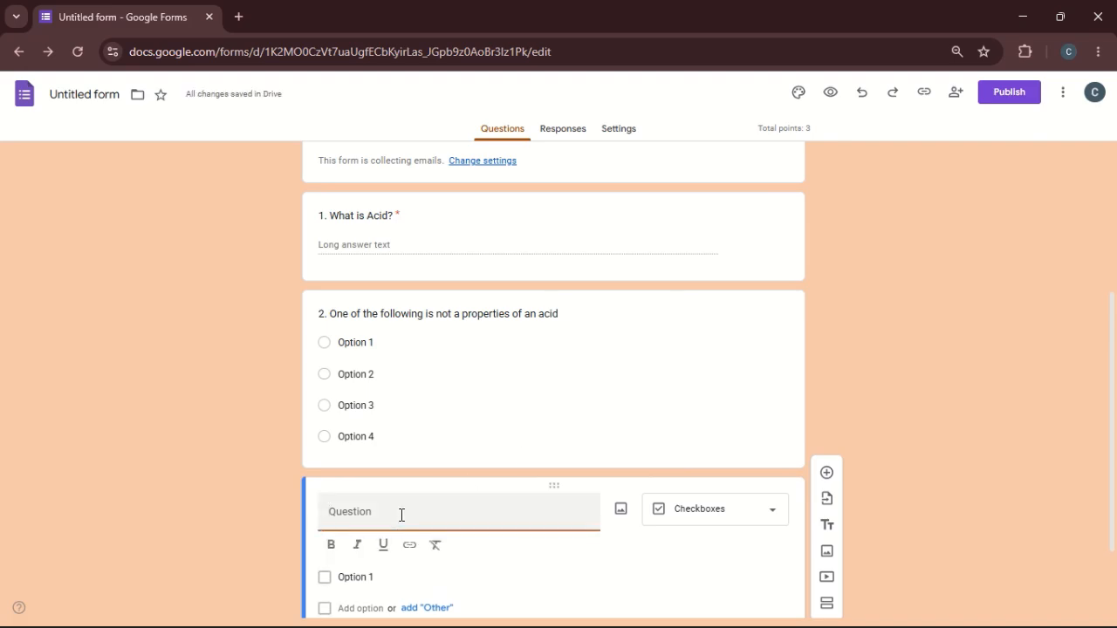
text(3.)
text(Litmus)
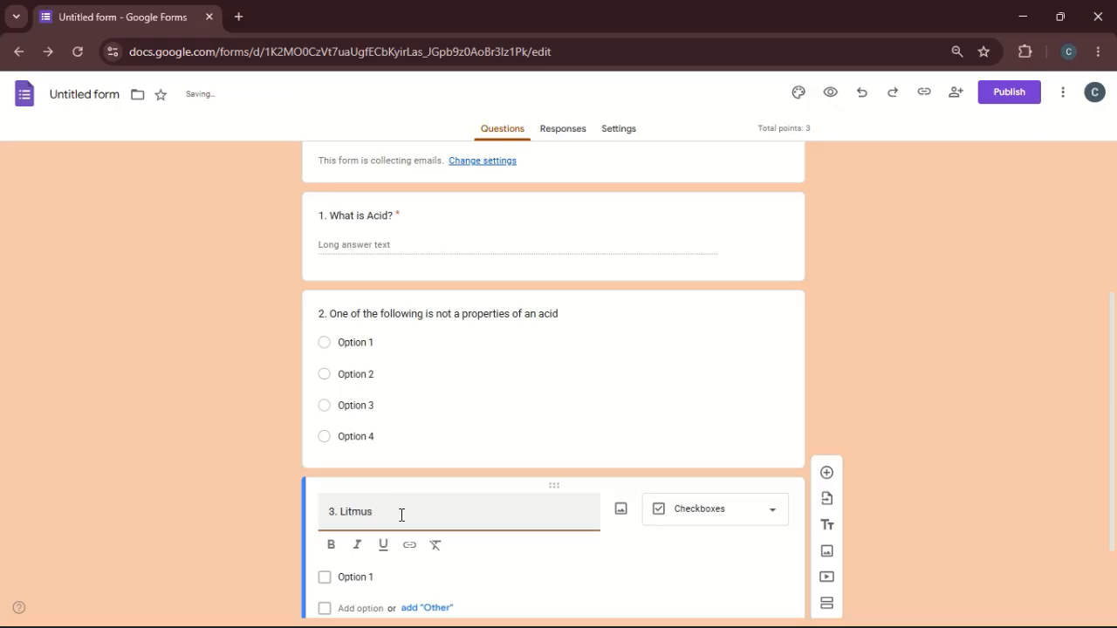
text( paper turn red wi)
key(BackSpace)
key(BackSpace)
scroll(354, 570, down, 2)
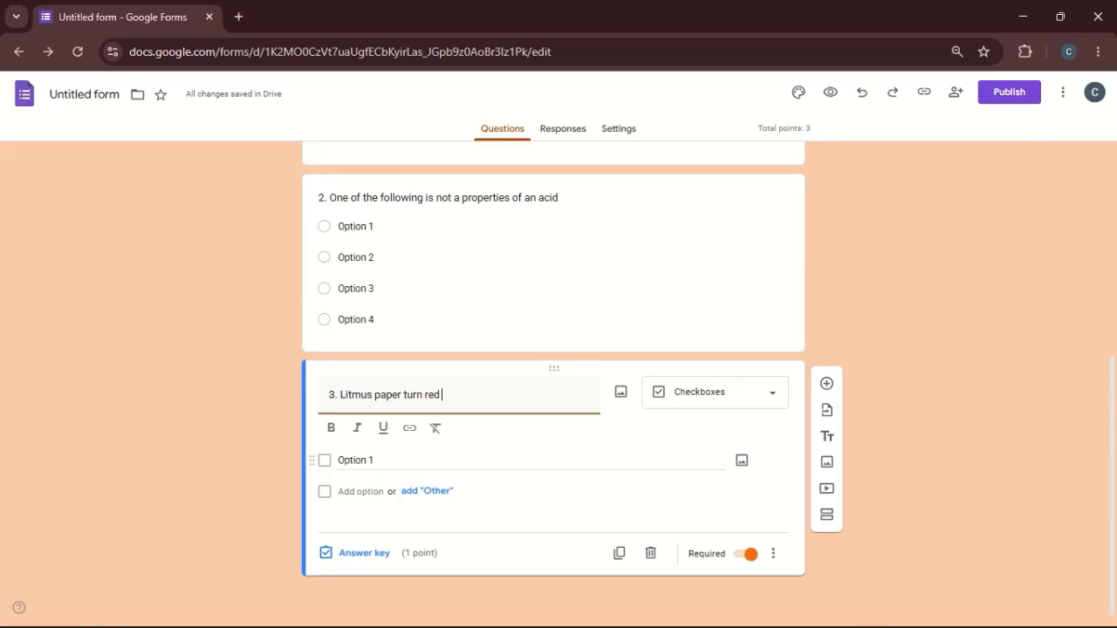
- Keep "Option 1" in question 3 and add the choices "Option 2" and "Option 3"
click(353, 465)
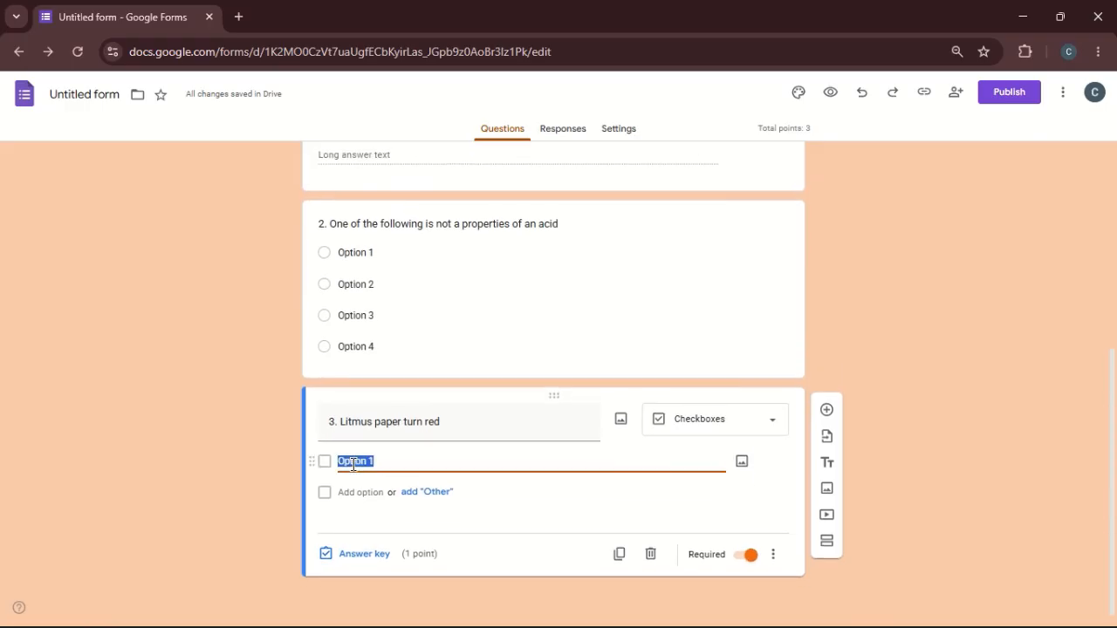
click(360, 492)
text(Option)
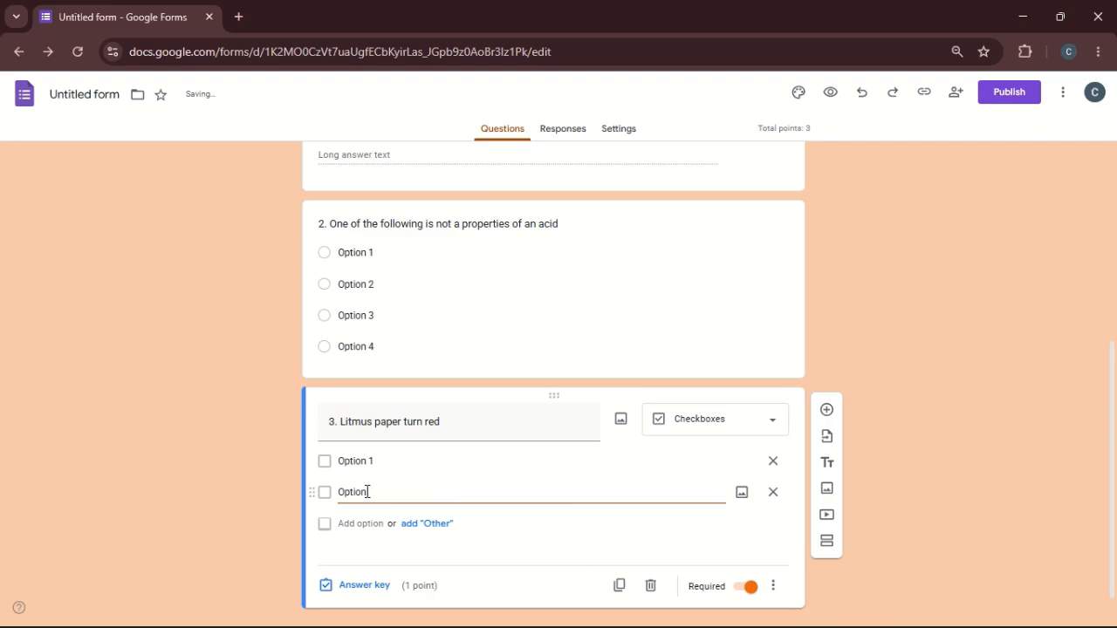
text( 2)
click(360, 524)
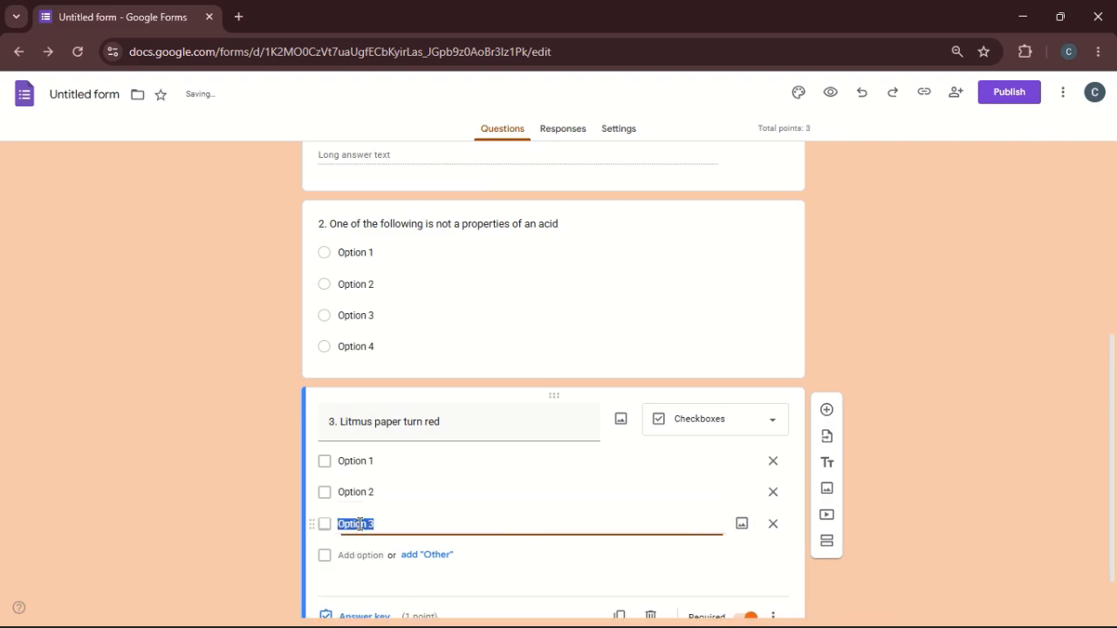
text(Option 3)
- Extend question 3's checkbox list with the choices "Option 4" and "Option 5"
click(361, 556)
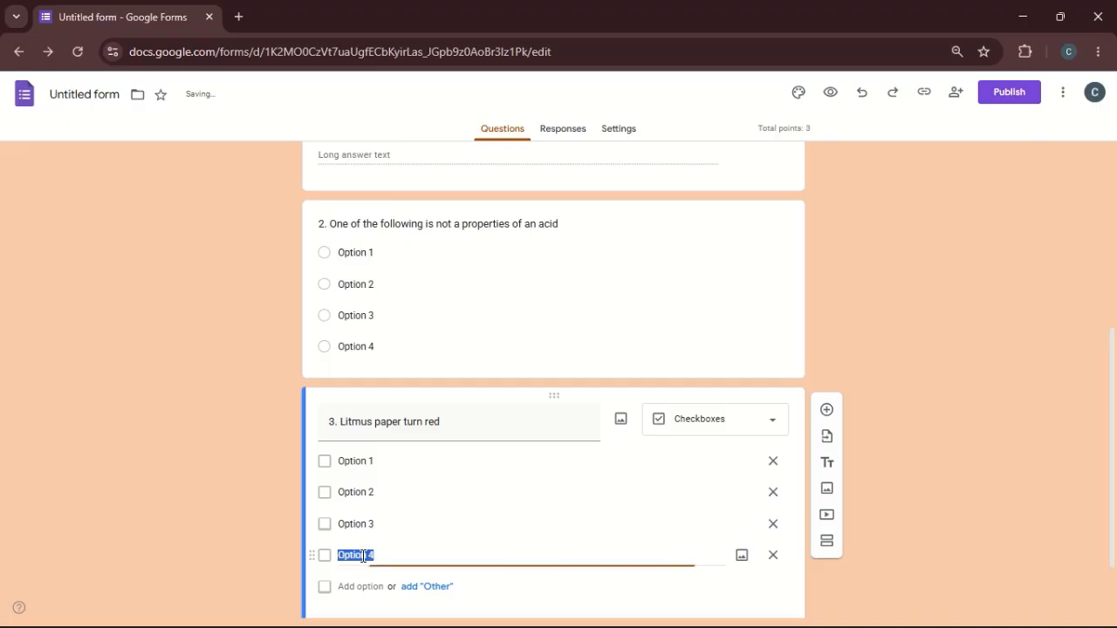
text(Option 4)
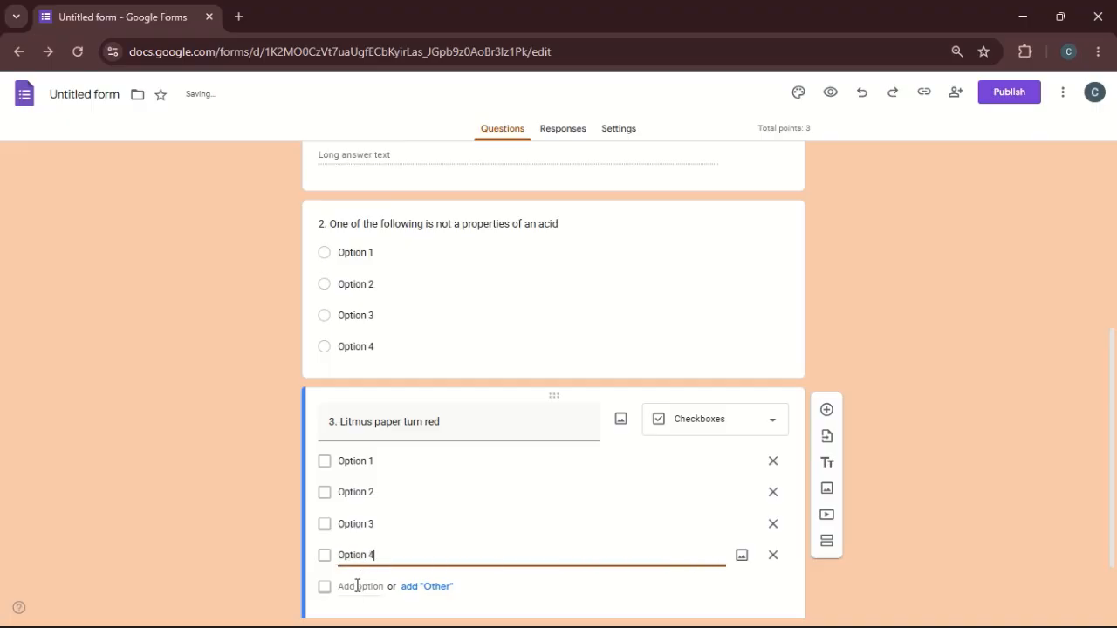
click(356, 587)
text(Option)
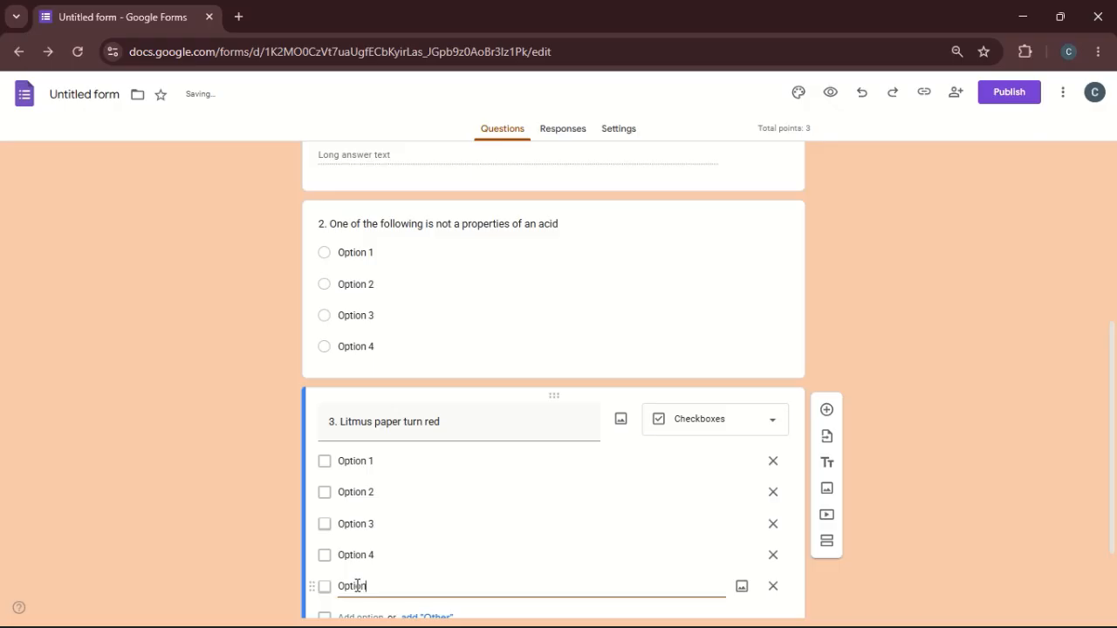
text( 4)
key(BackSpace)
text(5)
click(891, 389)
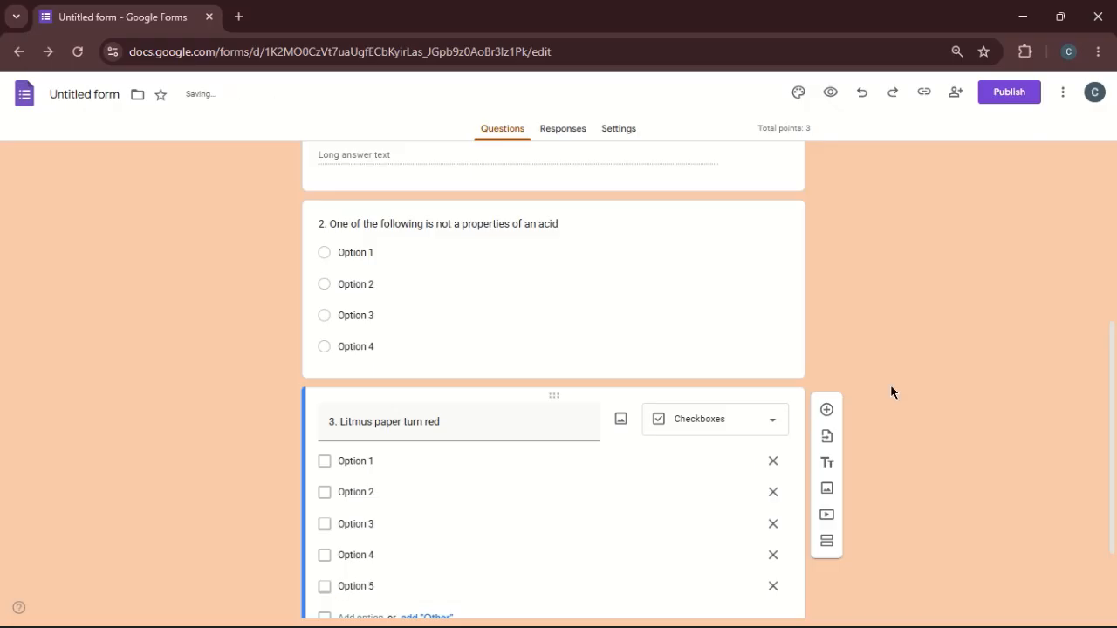
- Duplicate question 3 and reword the copy as "4. type your question"
scroll(891, 391, down, 3)
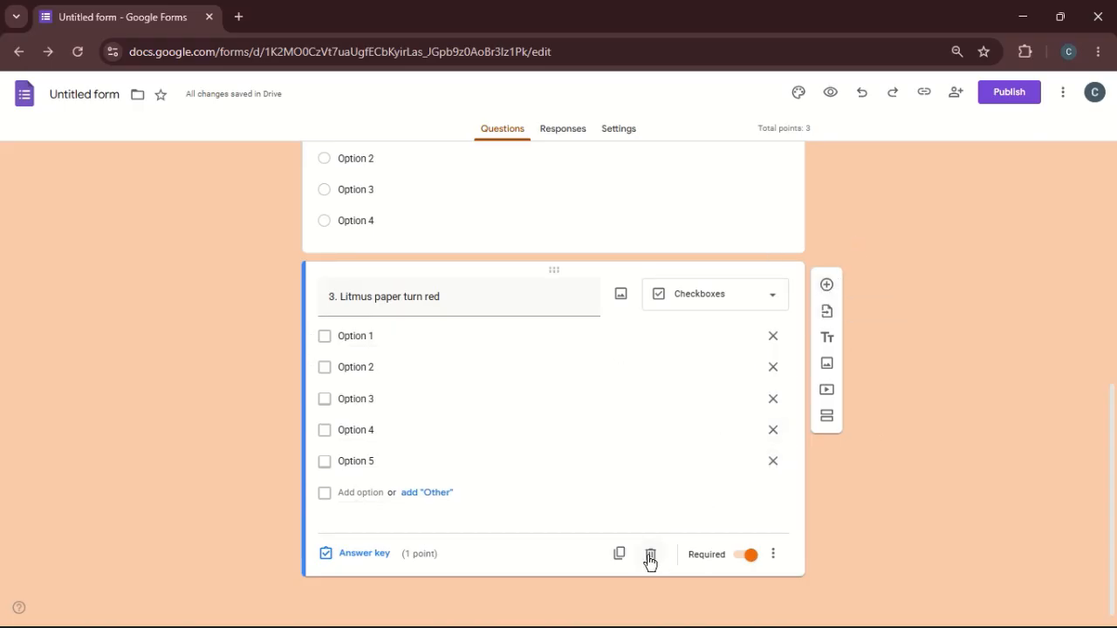
click(618, 556)
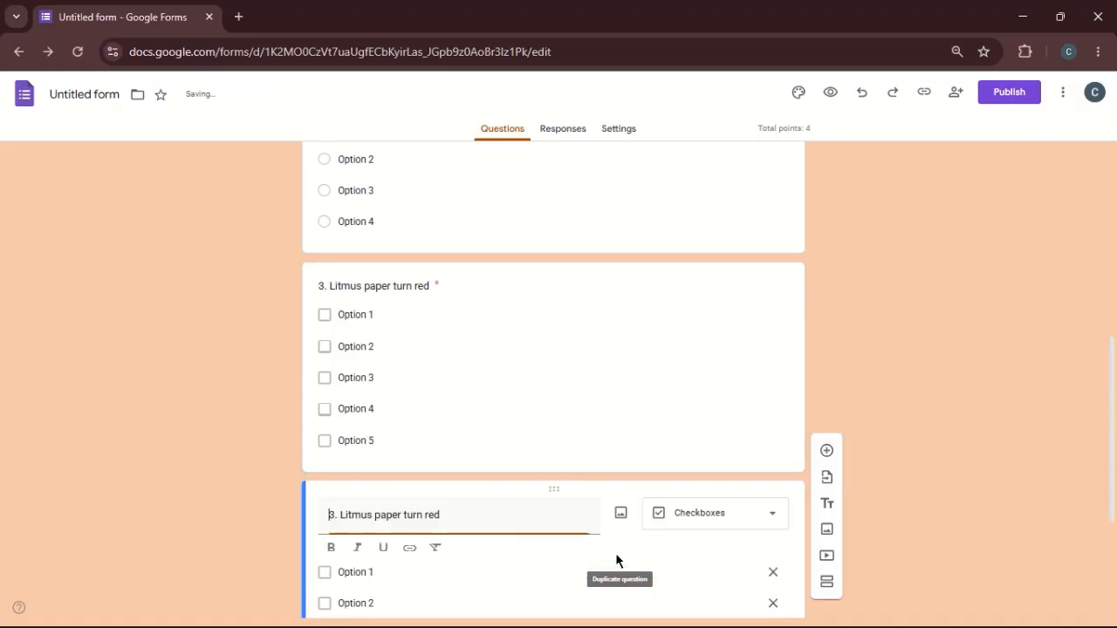
scroll(915, 333, down, 1)
scroll(974, 376, down, 2)
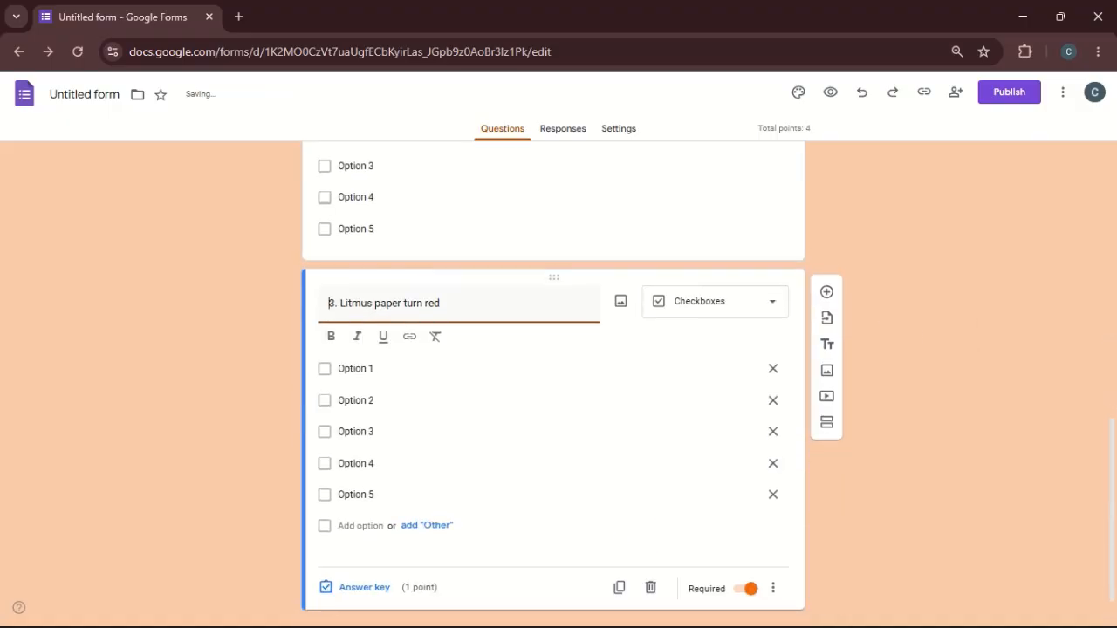
click(338, 303)
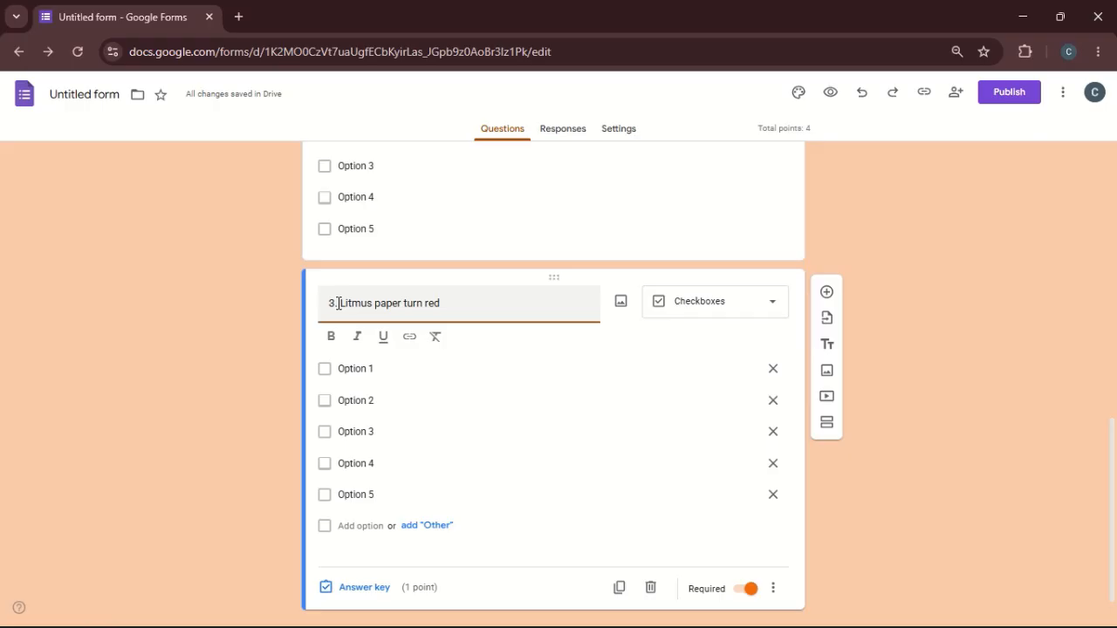
triple_click(338, 302)
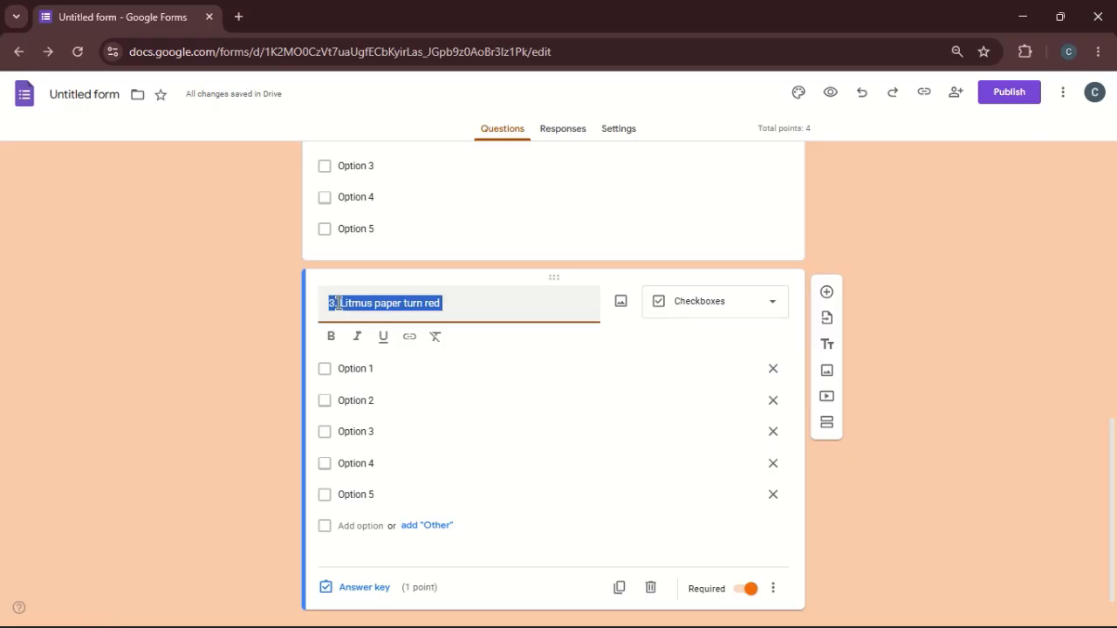
text(4.)
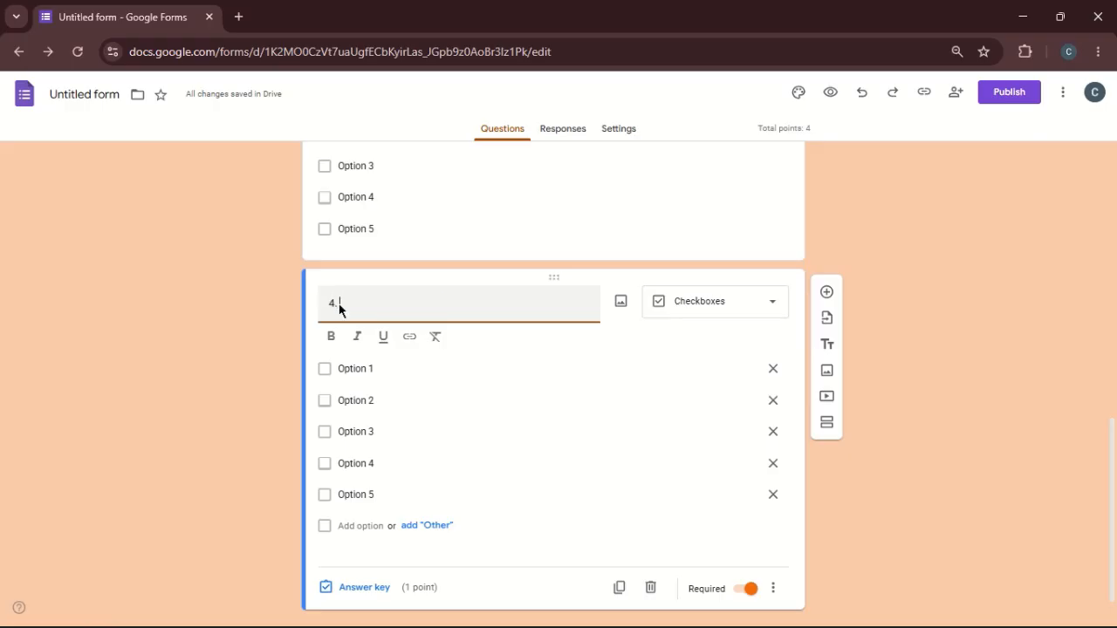
text( Th)
text(pe you)
text(r ques)
text(tion)
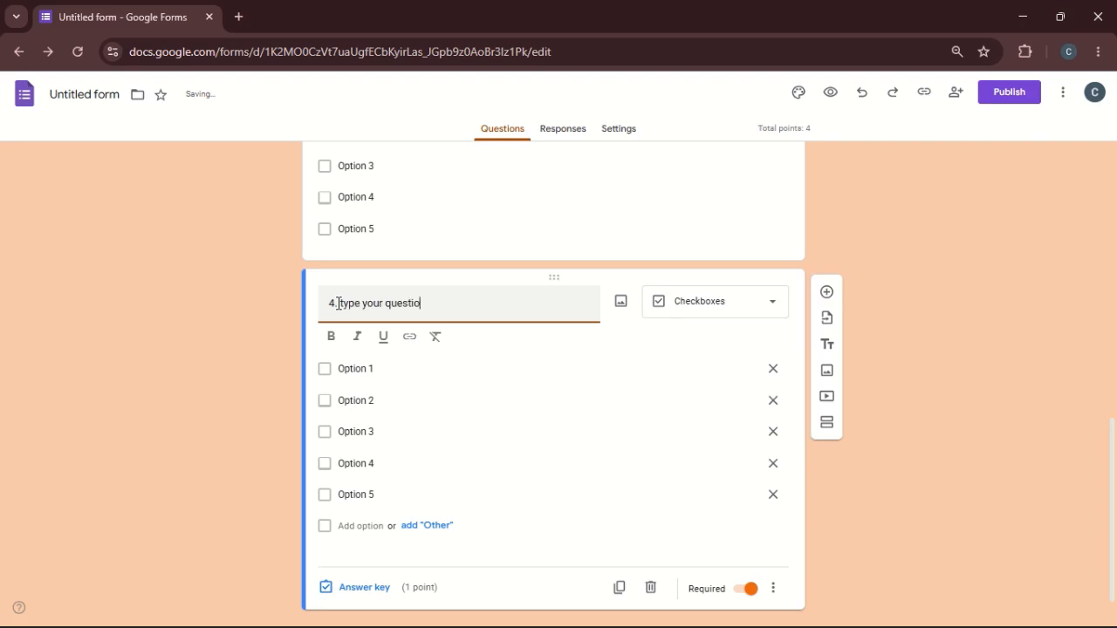
- Change question 4's type to Dropdown and add a new blank multiple choice question below it
click(731, 302)
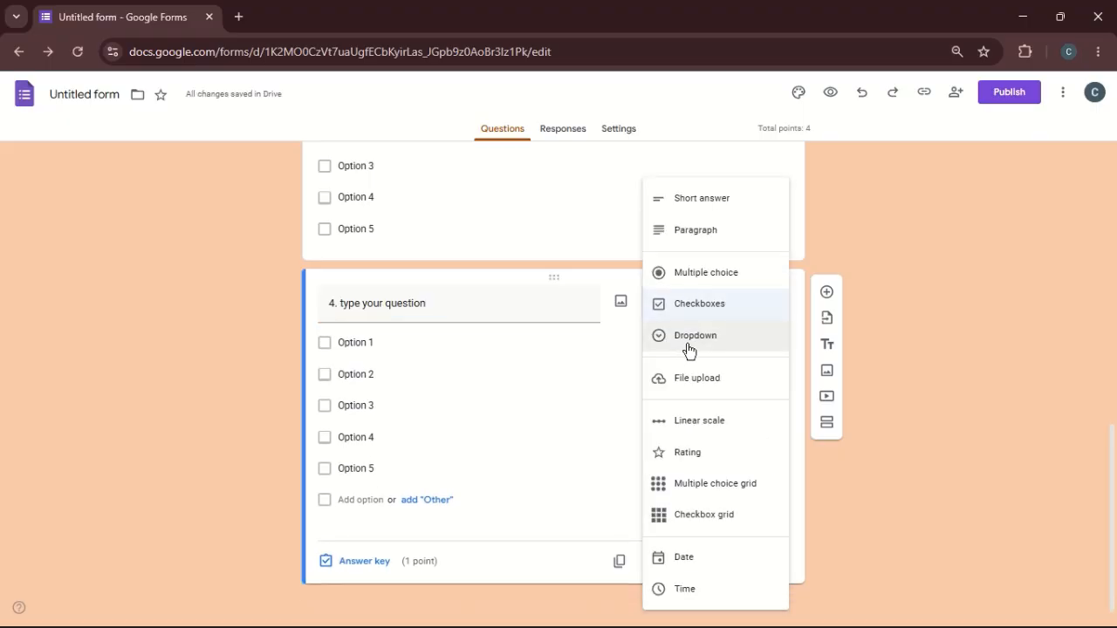
click(689, 349)
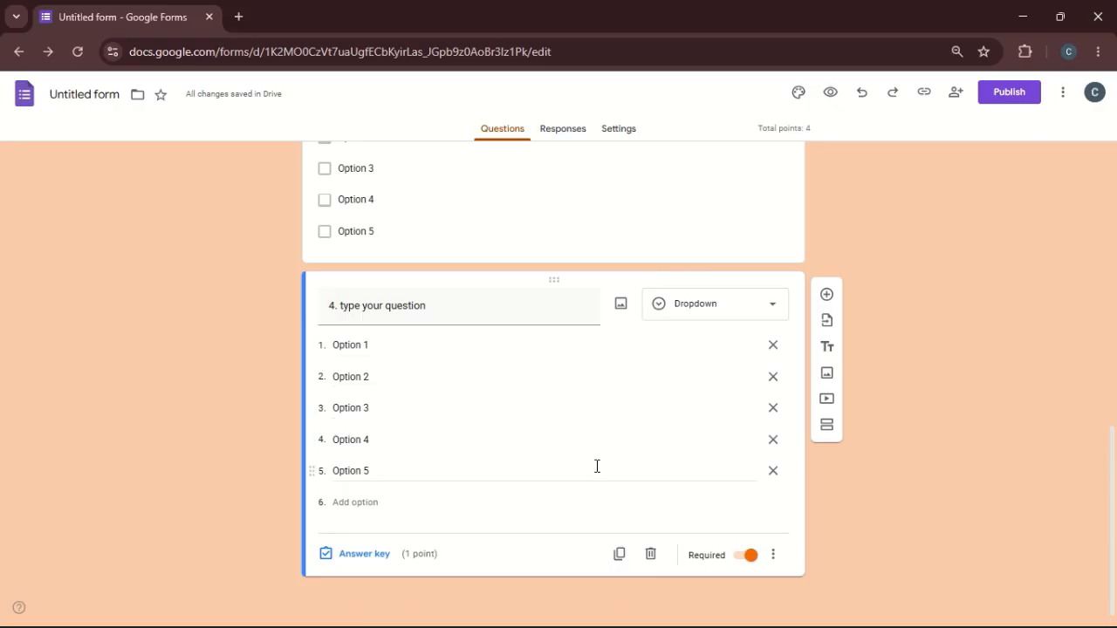
click(829, 298)
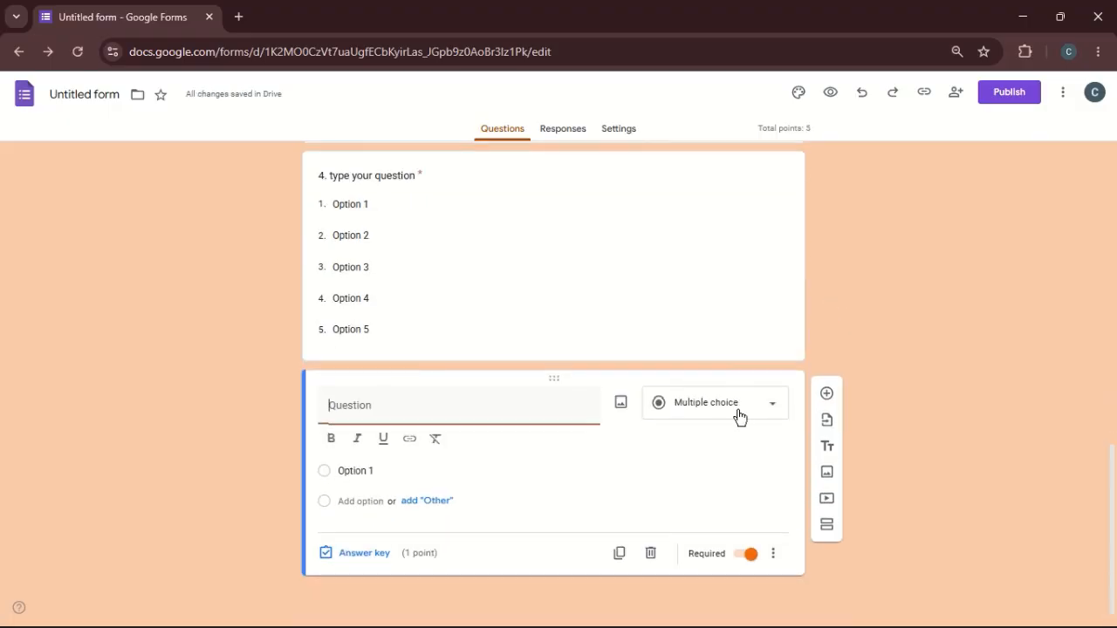
click(740, 418)
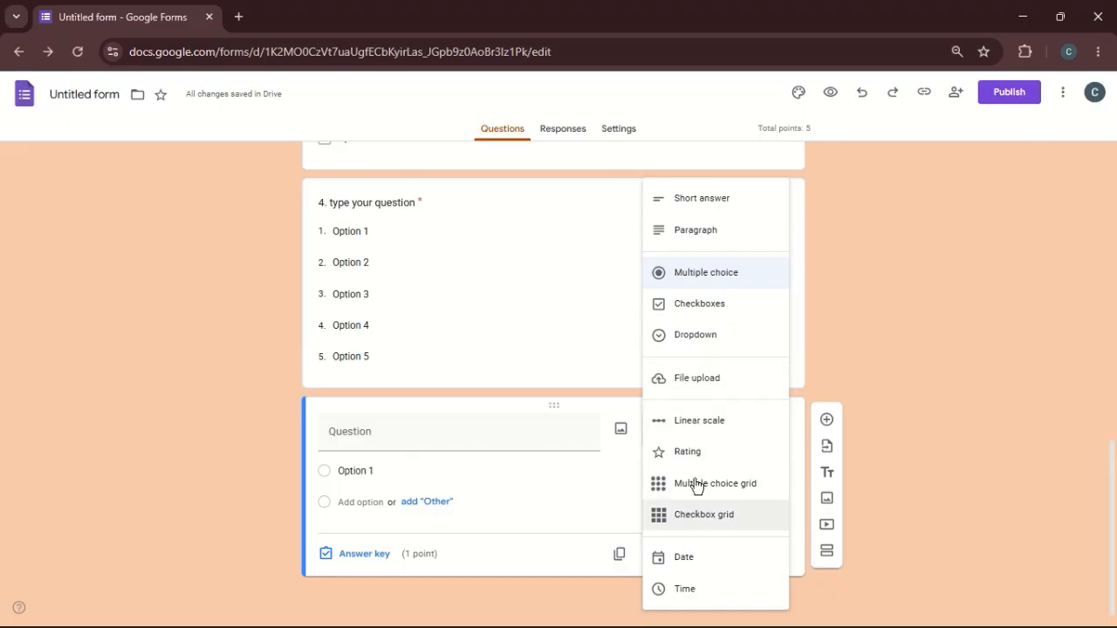
click(871, 379)
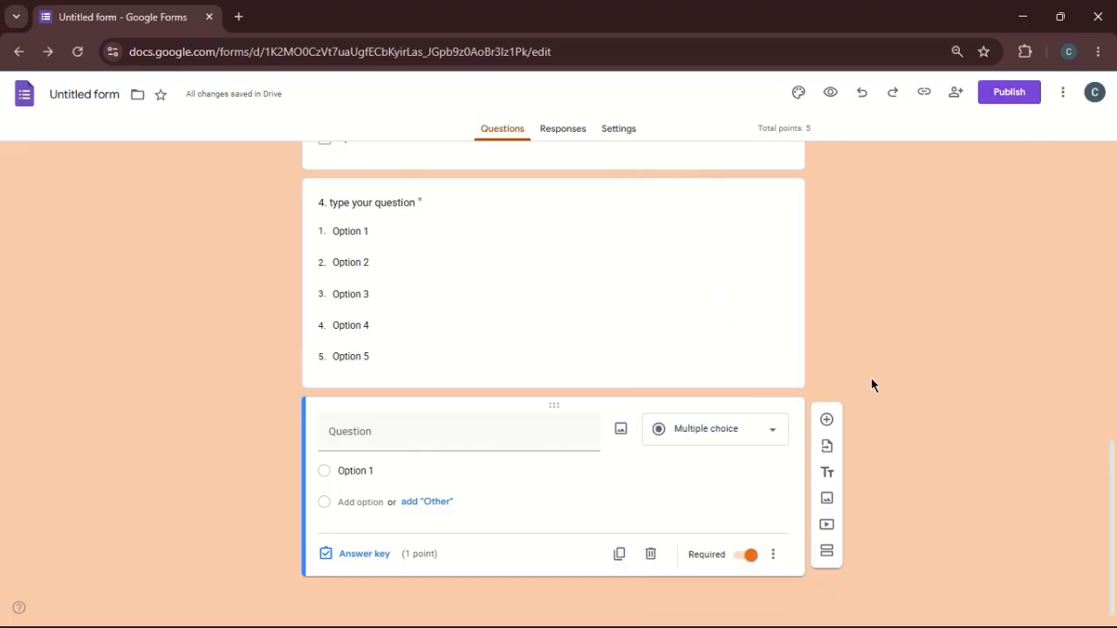
- Preview the form and try out question 2's choices Option 1, Option 3 and Option 4, leaving Option 4 selected
click(829, 96)
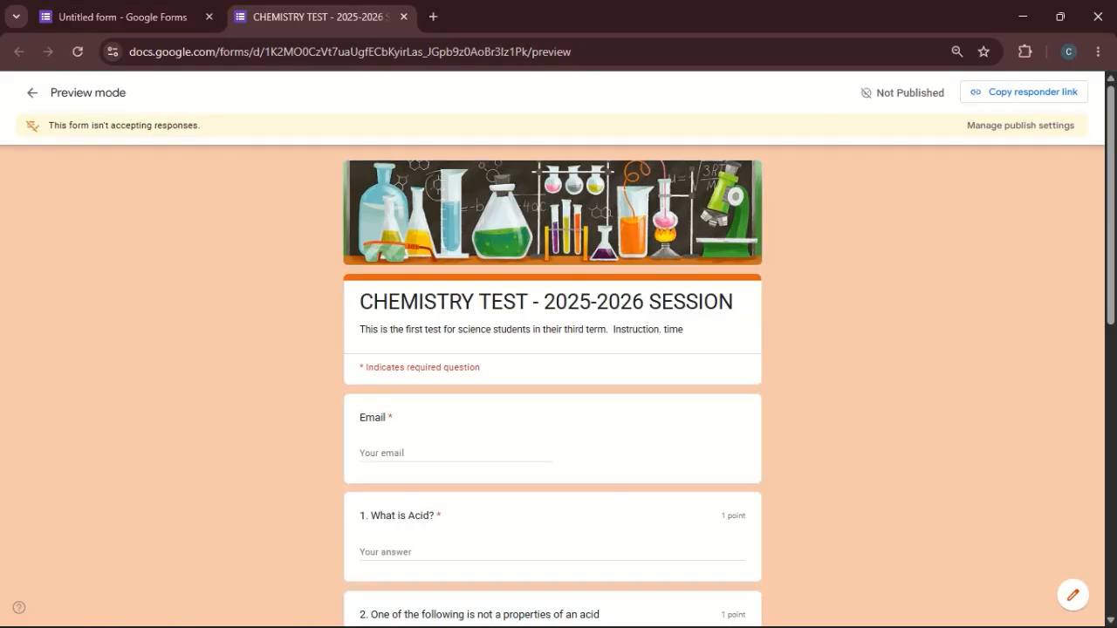
scroll(559, 384, down, 3)
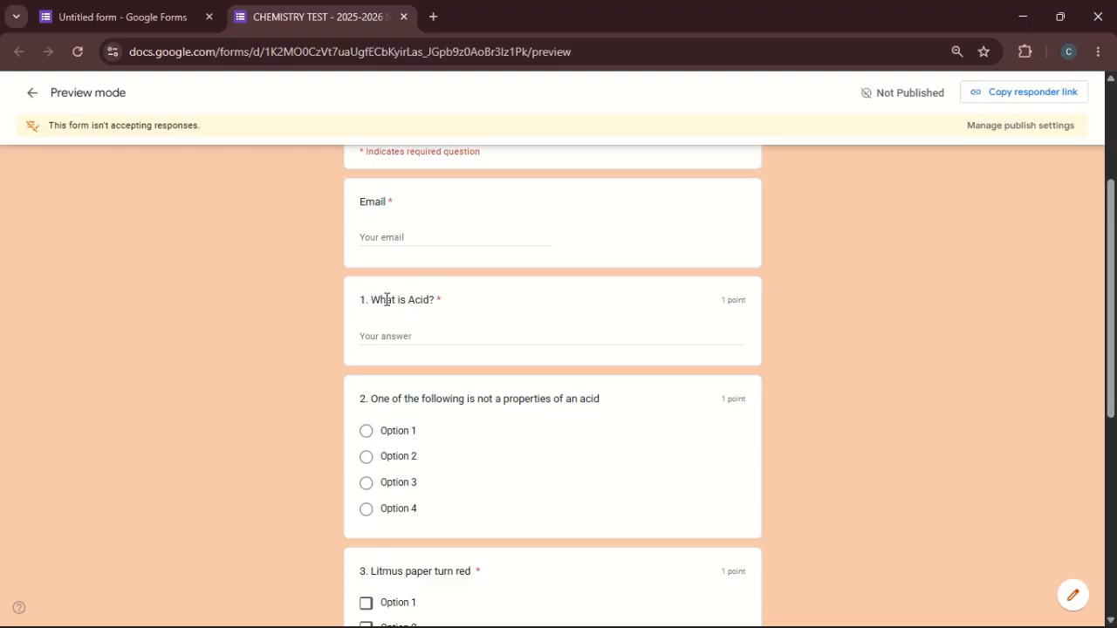
click(408, 339)
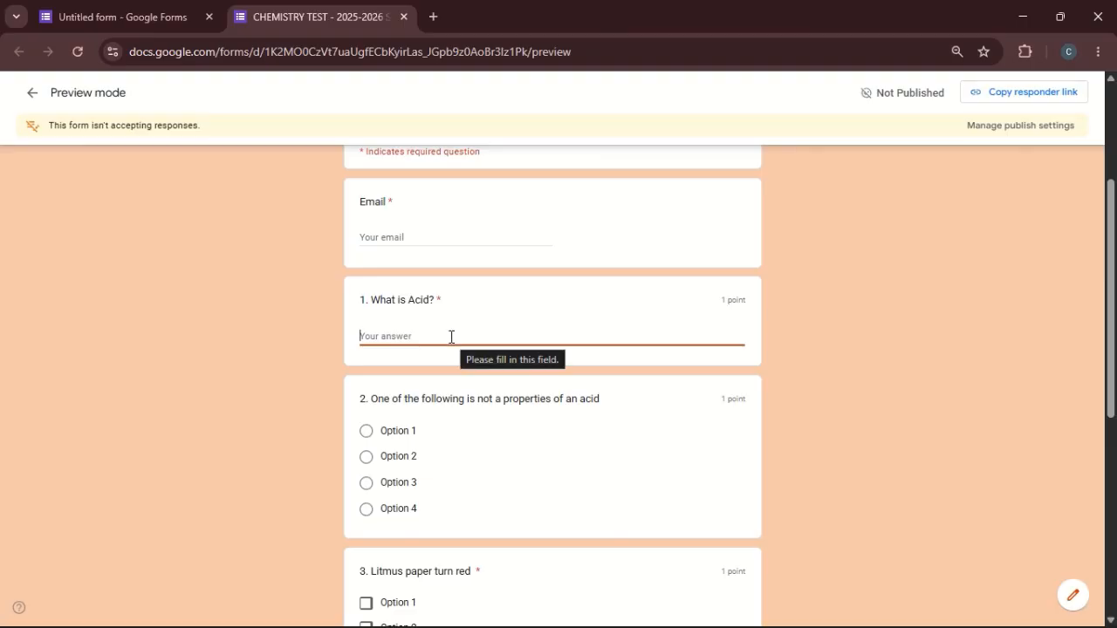
scroll(451, 337, down, 2)
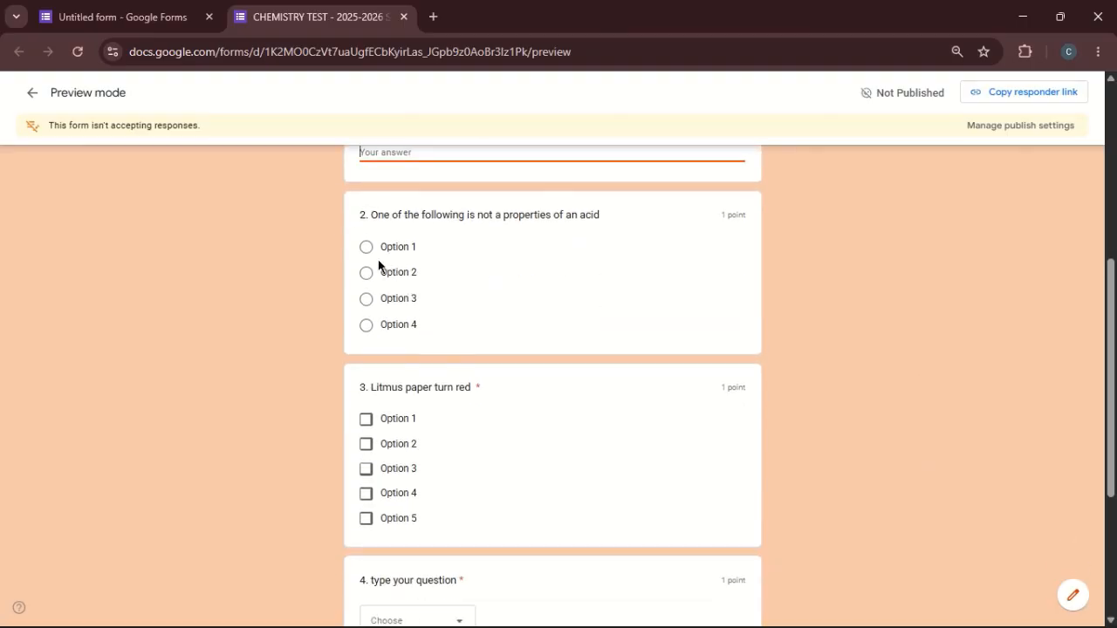
click(360, 280)
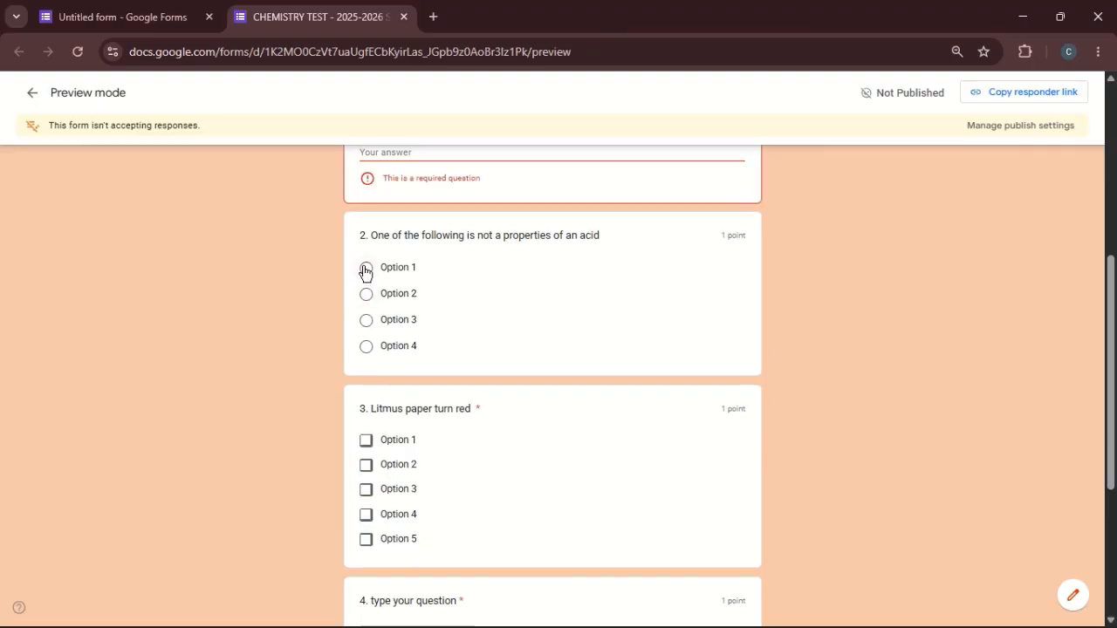
click(366, 270)
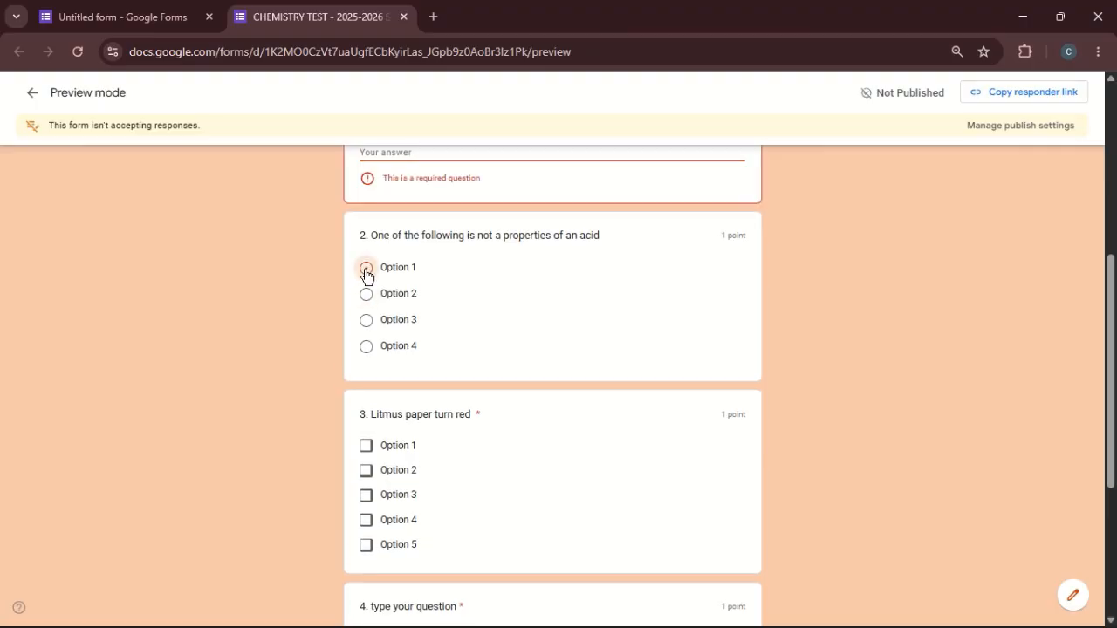
click(366, 320)
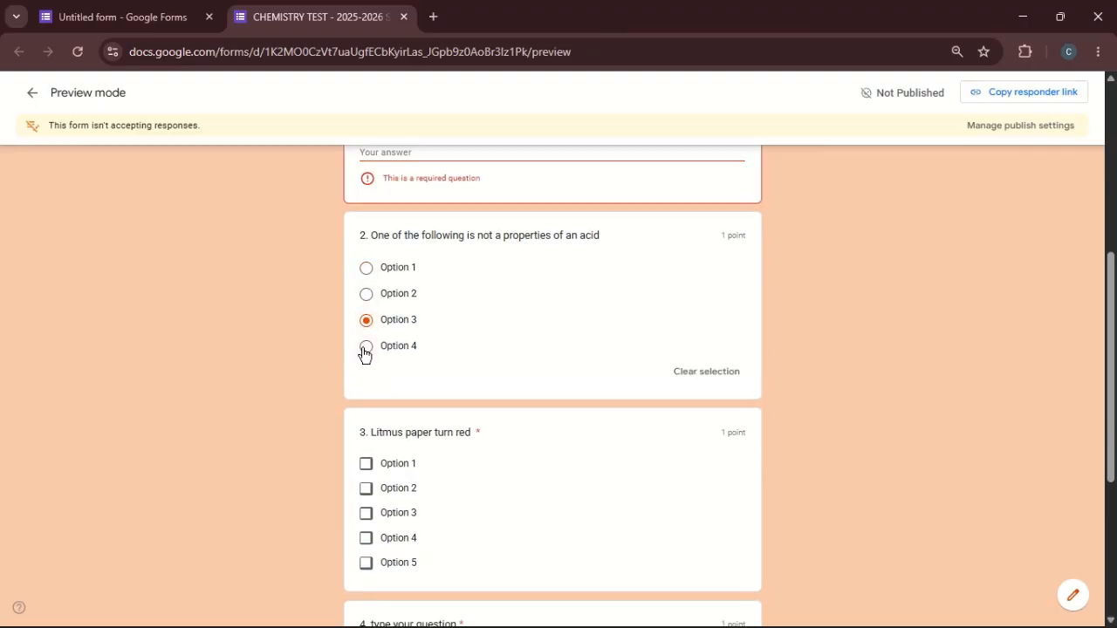
click(365, 347)
- Test question 3's checkboxes in the preview by selecting Option 3, Option 4 and Option 5
scroll(365, 353, down, 2)
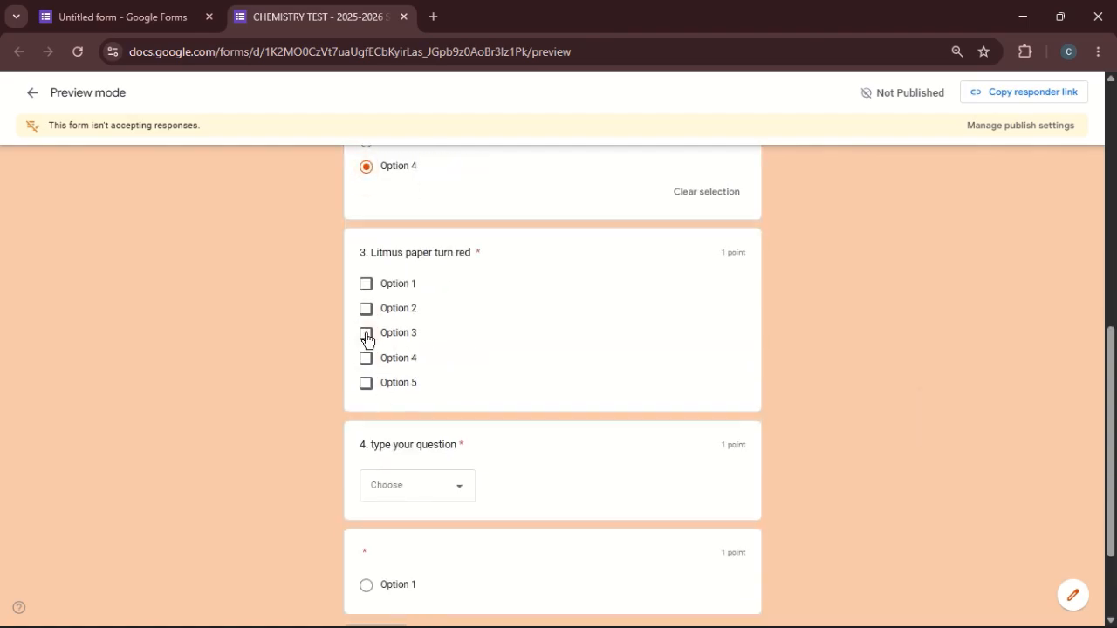
click(366, 334)
click(366, 359)
click(367, 384)
scroll(918, 381, down, 2)
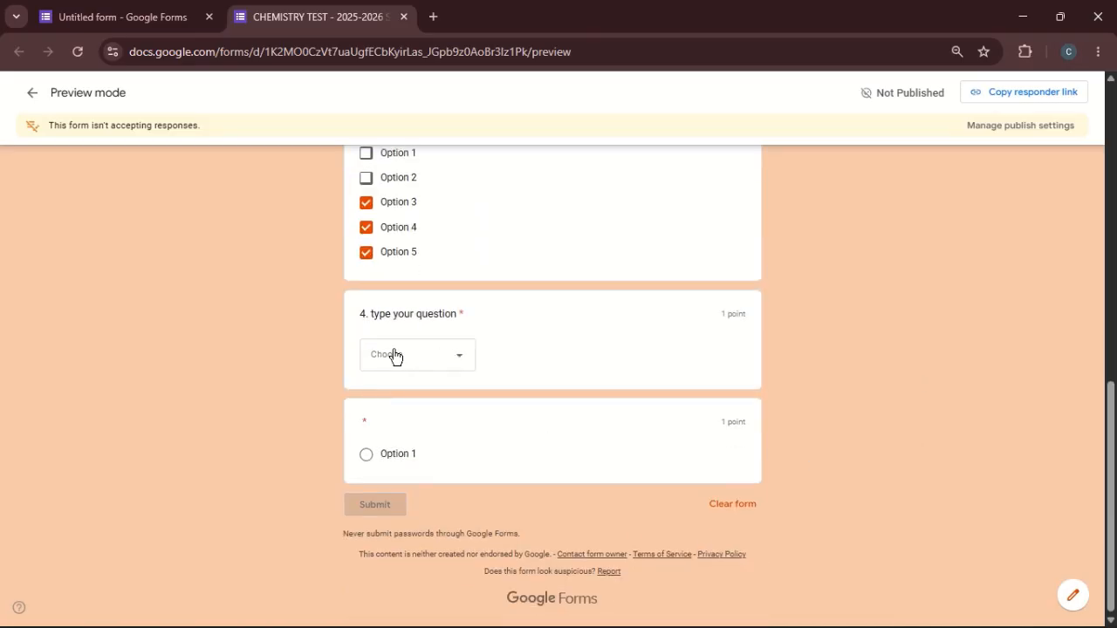
- Test the preview's dropdown in question 4 with Option 3 and select Option 1 in the untitled last question
click(457, 363)
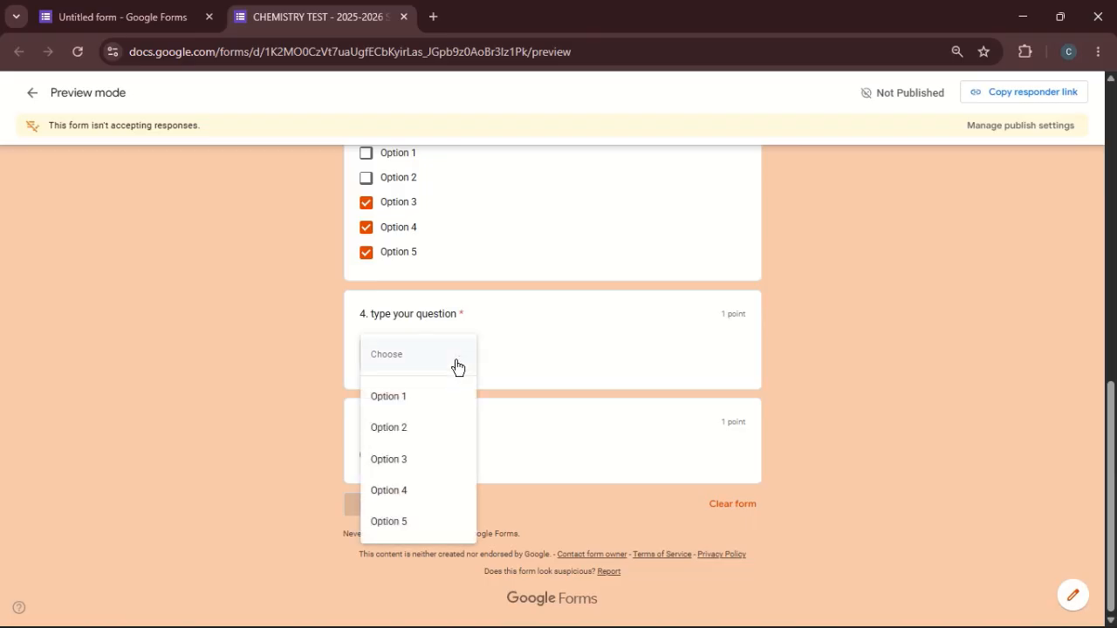
click(398, 454)
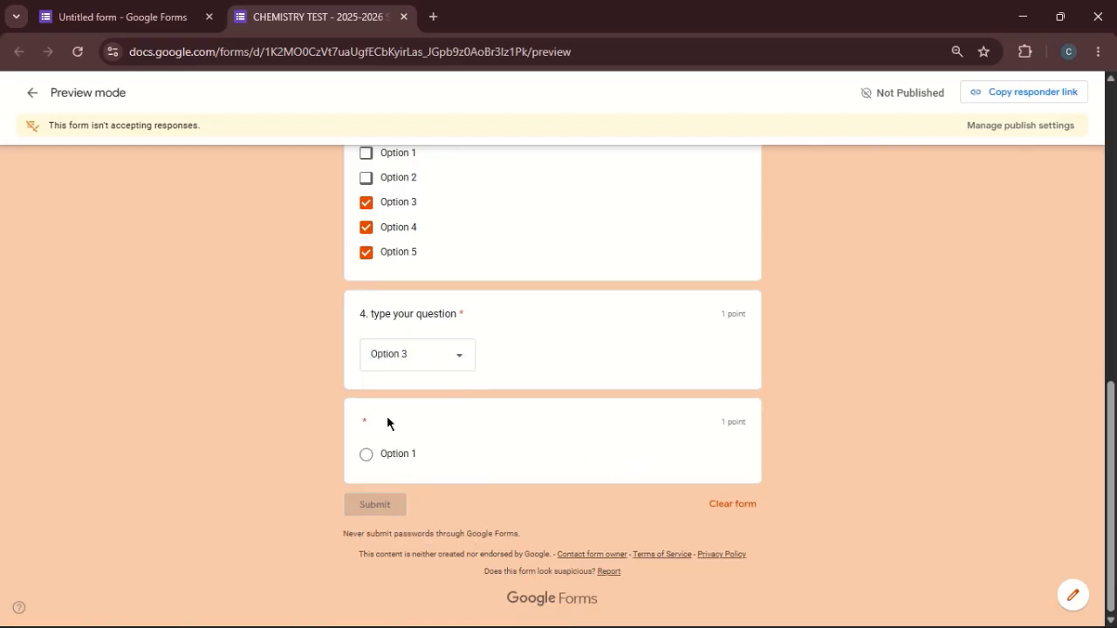
click(367, 455)
- Leave the preview without saving the test answers and delete the blank multiple choice question below question 4
click(31, 96)
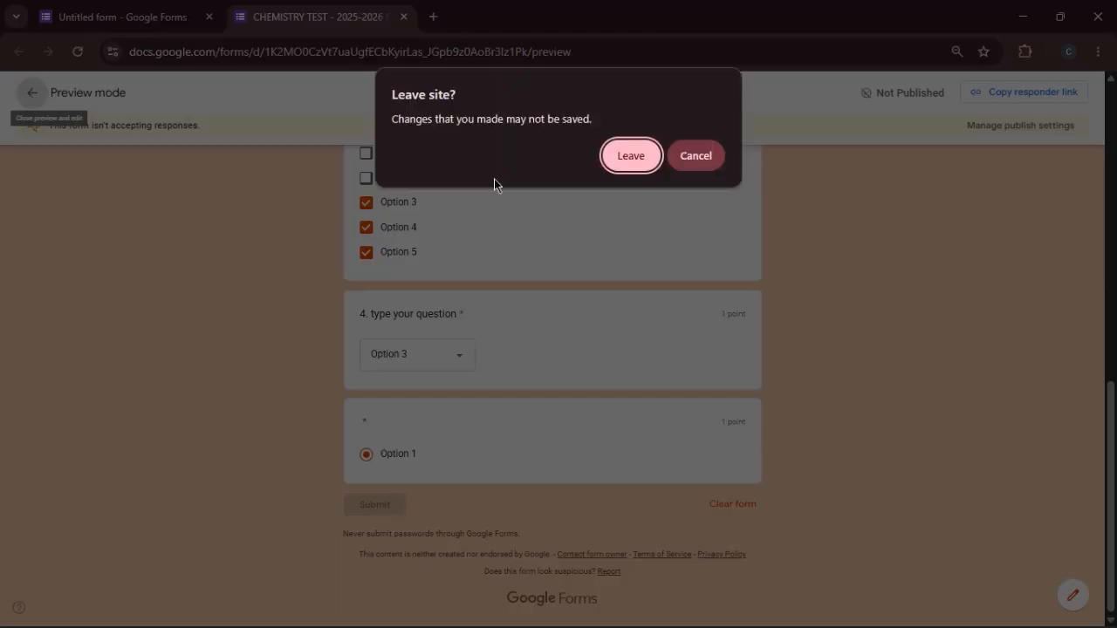
click(630, 156)
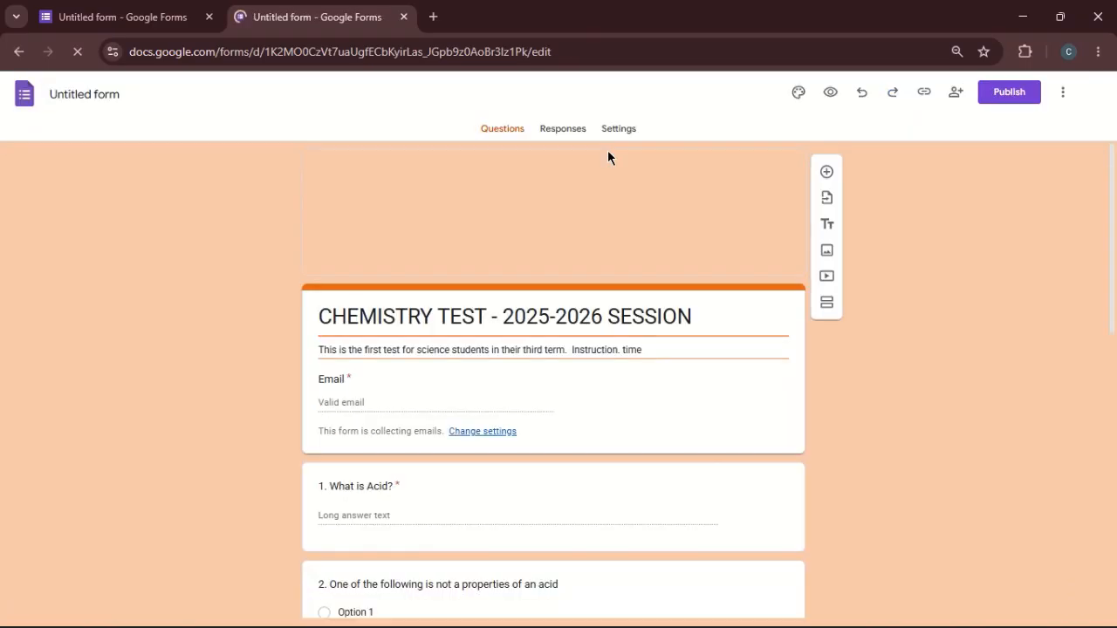
scroll(609, 158, down, 8)
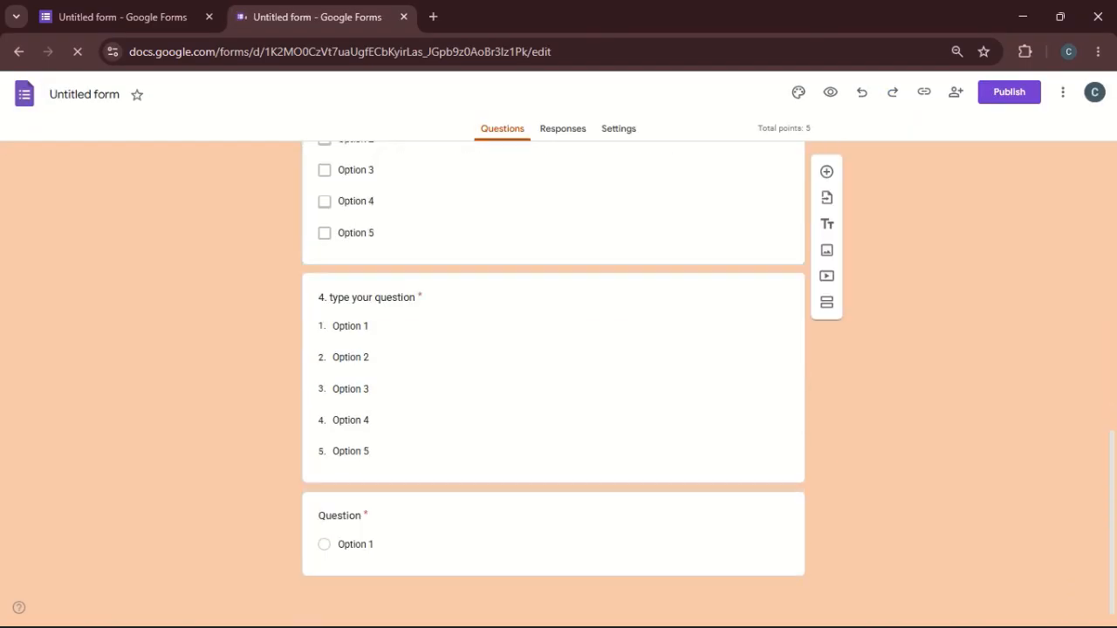
click(360, 574)
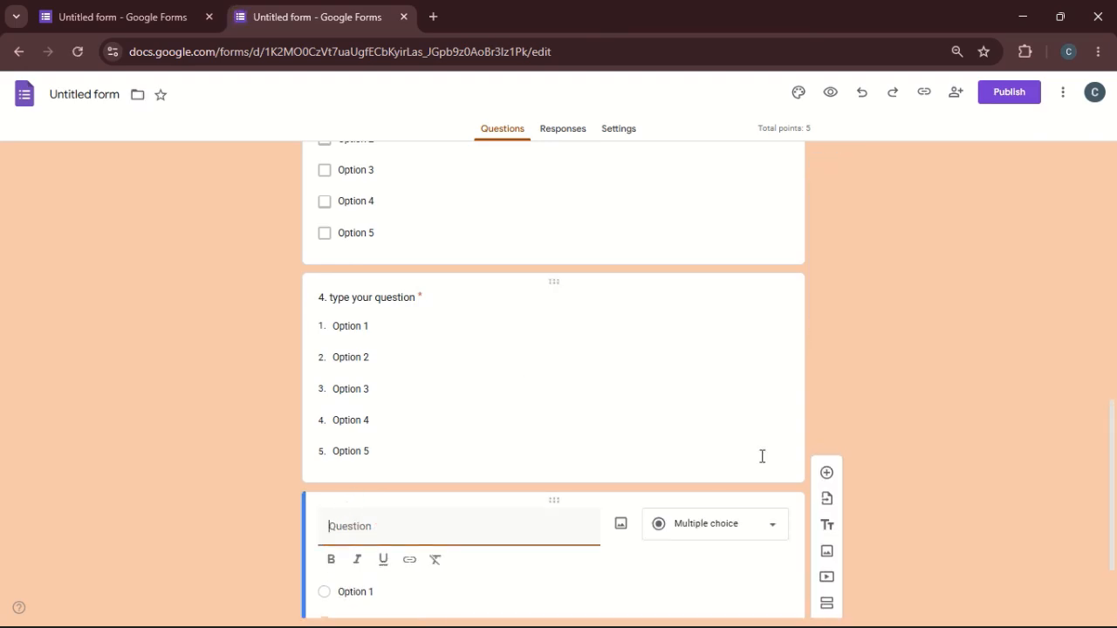
scroll(763, 456, down, 2)
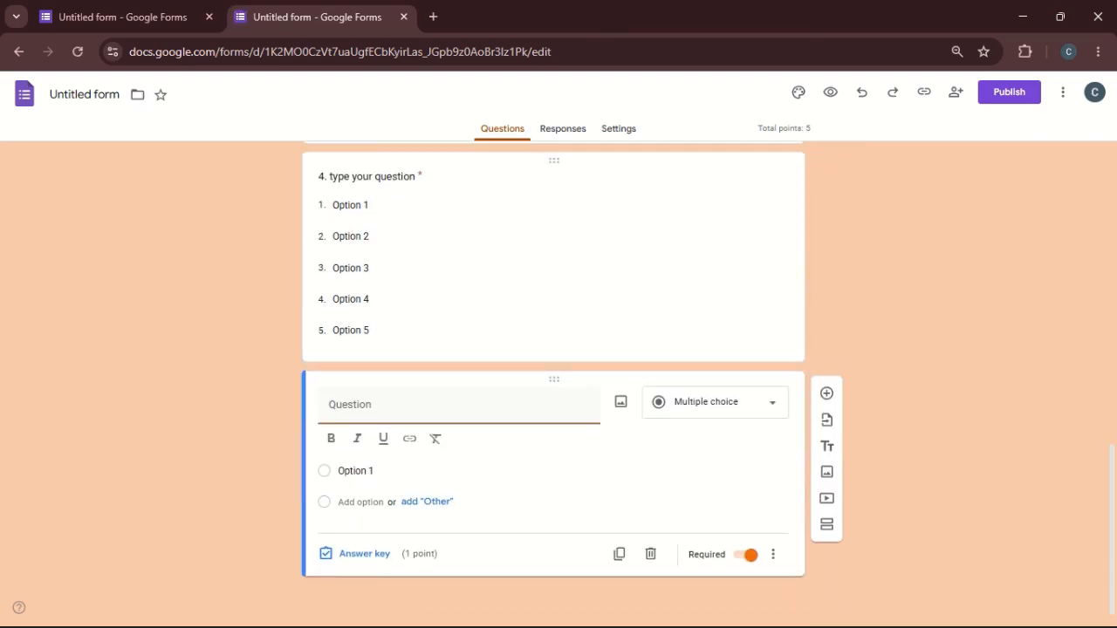
click(651, 554)
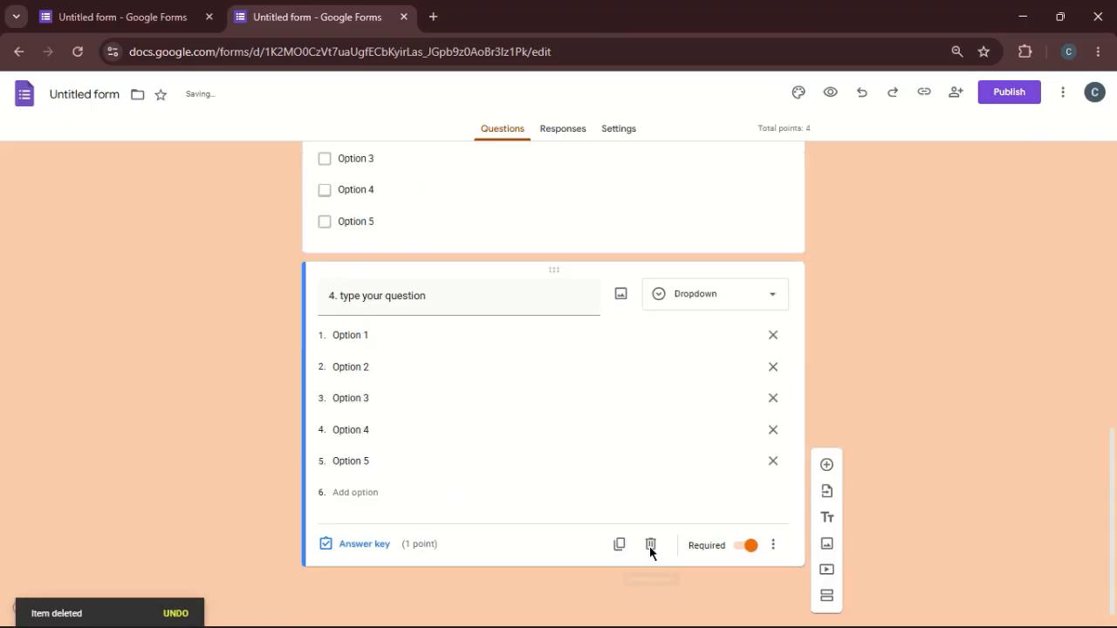
- Preview the form again, choosing Option 4 in question 4 and Option 2 in question 3 as test answers
click(826, 91)
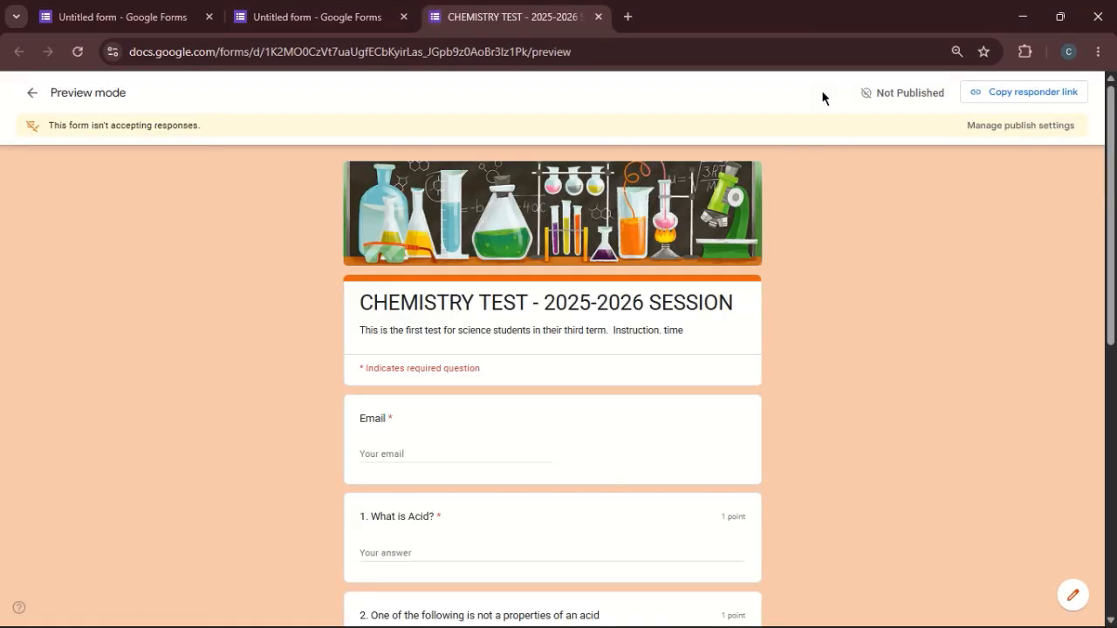
scroll(821, 90, down, 7)
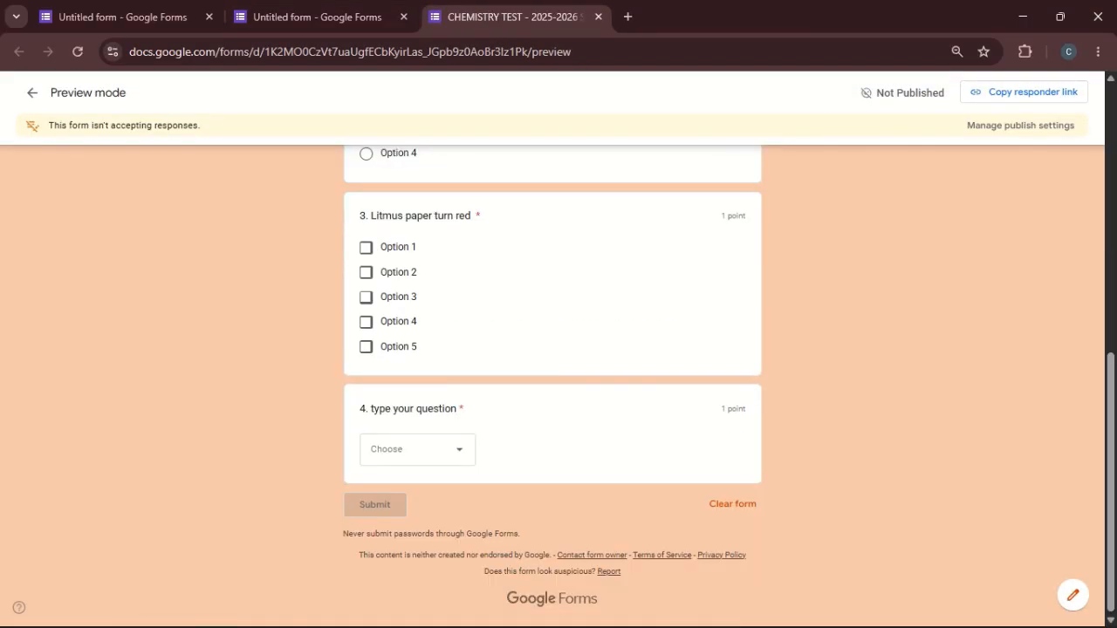
scroll(729, 387, up, 1)
click(406, 559)
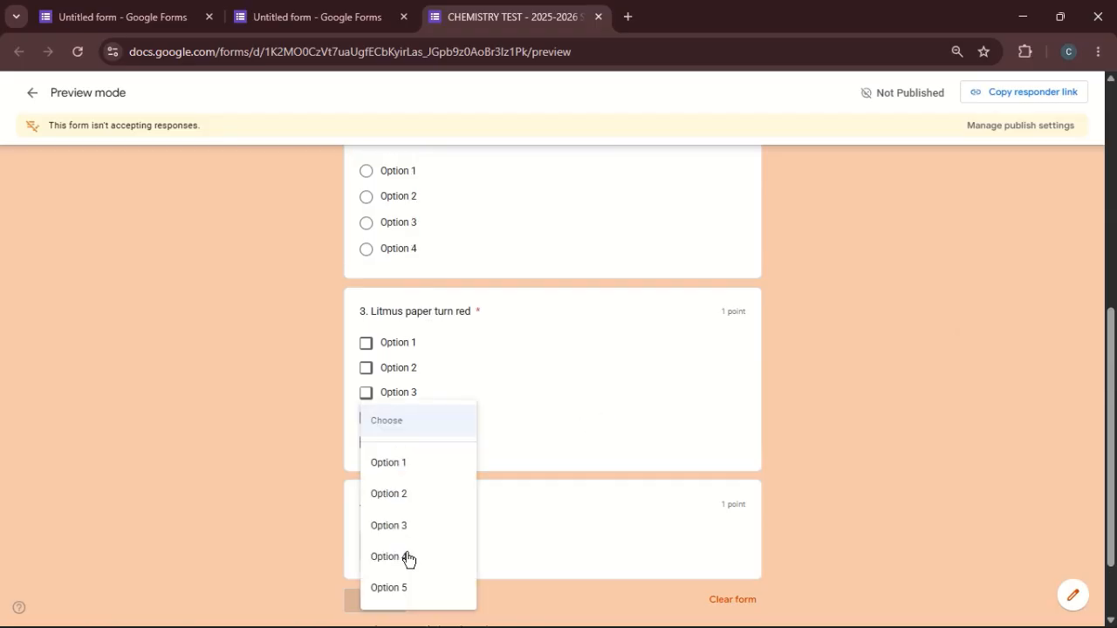
click(407, 557)
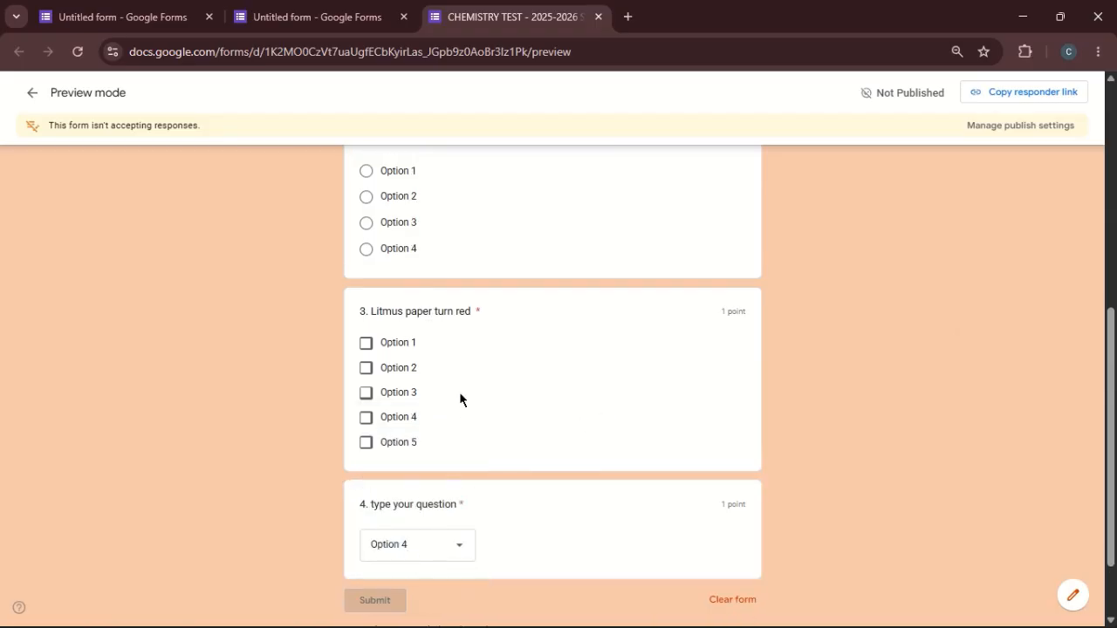
click(411, 371)
- Review the previewed form from its title to question 4, then return to the form editor
scroll(411, 371, up, 2)
scroll(552, 387, up, 4)
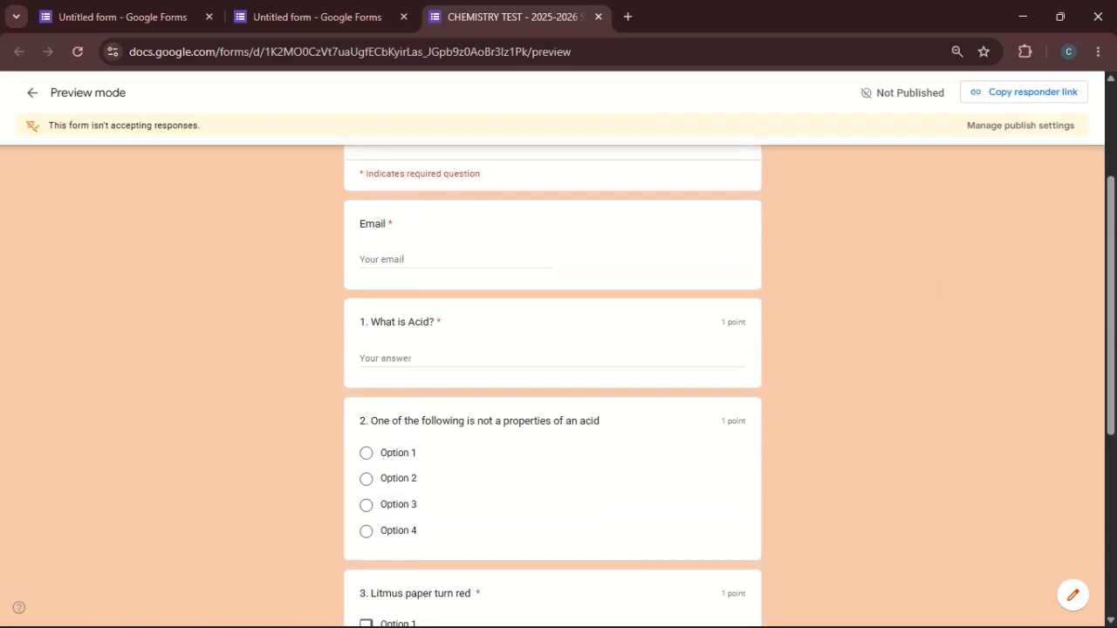
scroll(552, 388, down, 1)
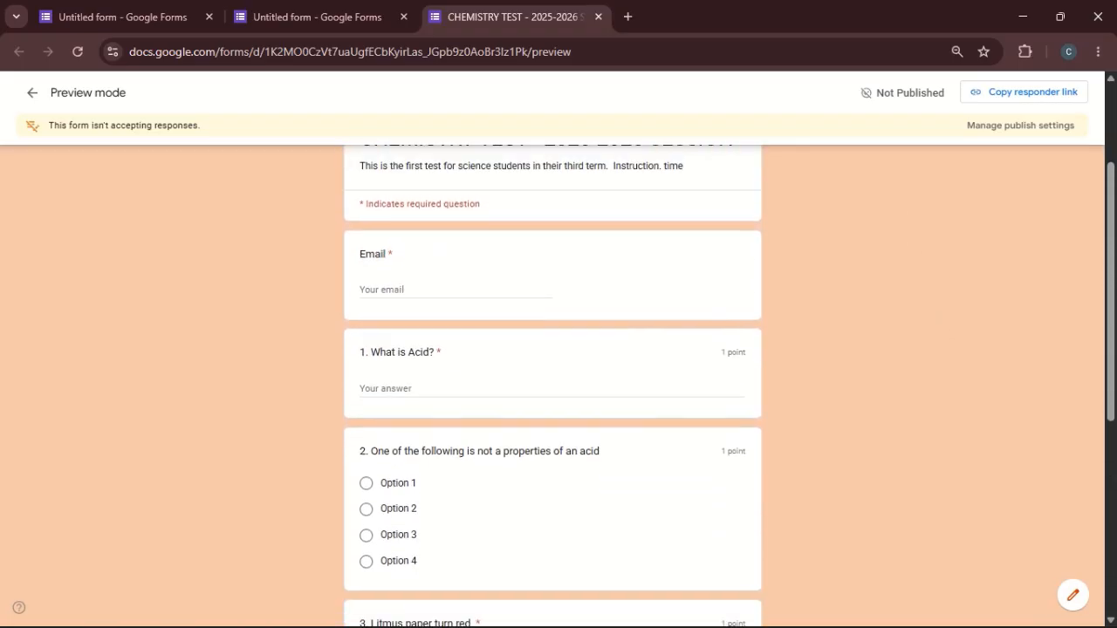
scroll(552, 388, down, 1)
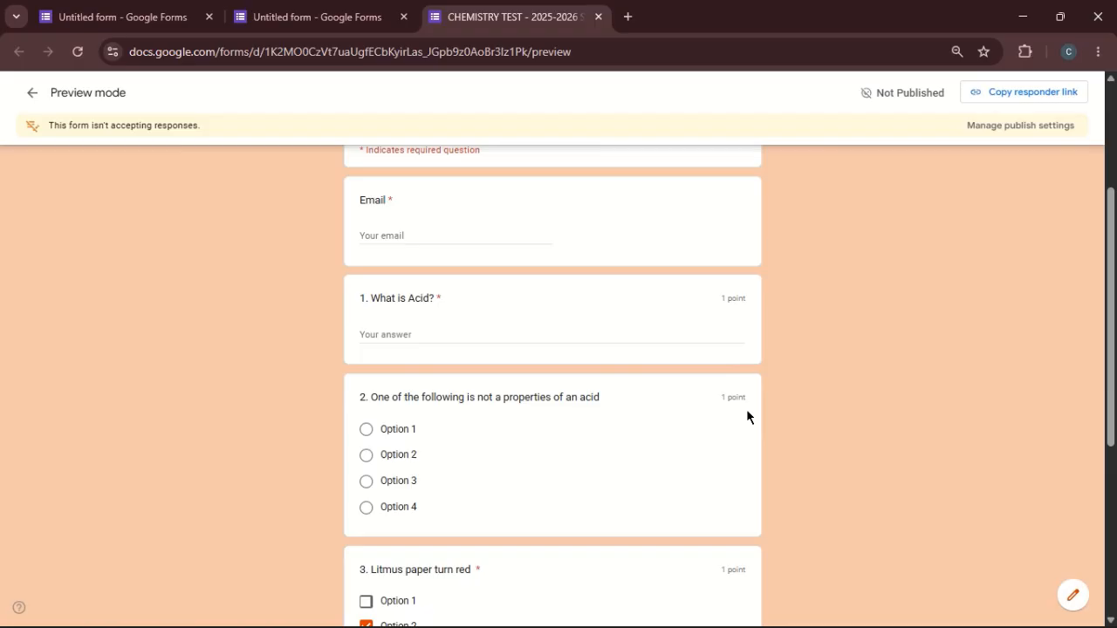
scroll(732, 295, up, 2)
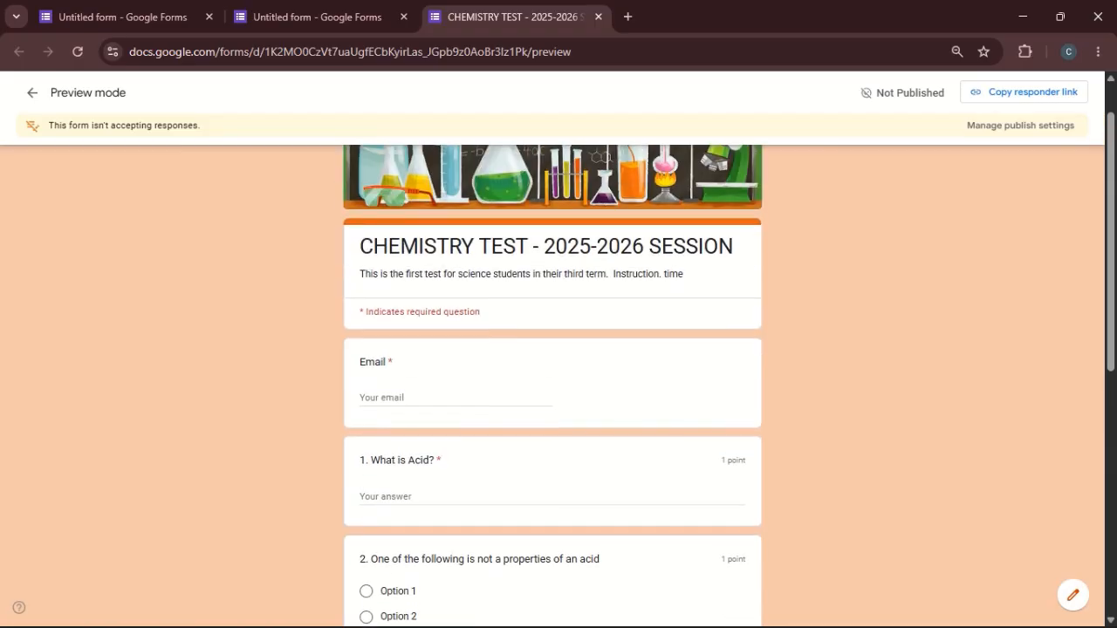
scroll(732, 295, down, 4)
scroll(553, 384, down, 2)
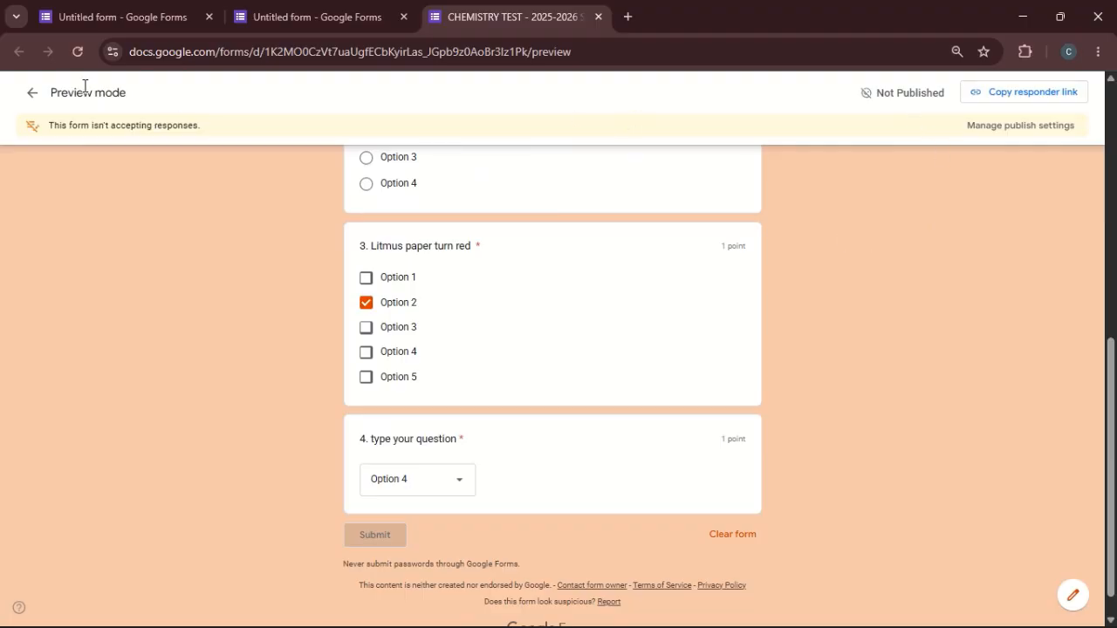
click(29, 93)
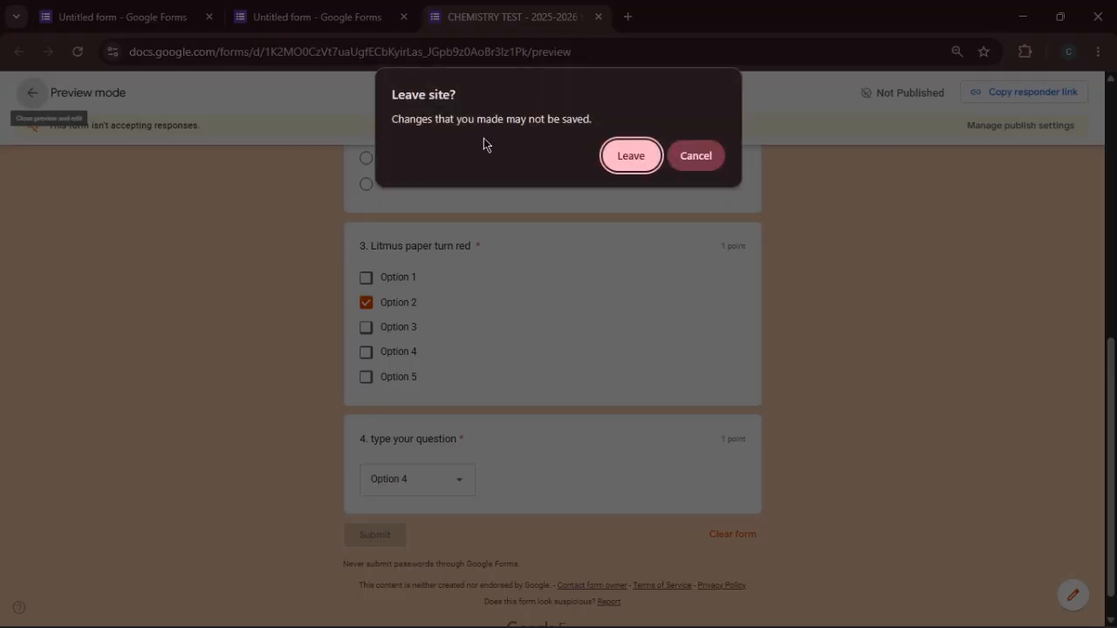
click(622, 157)
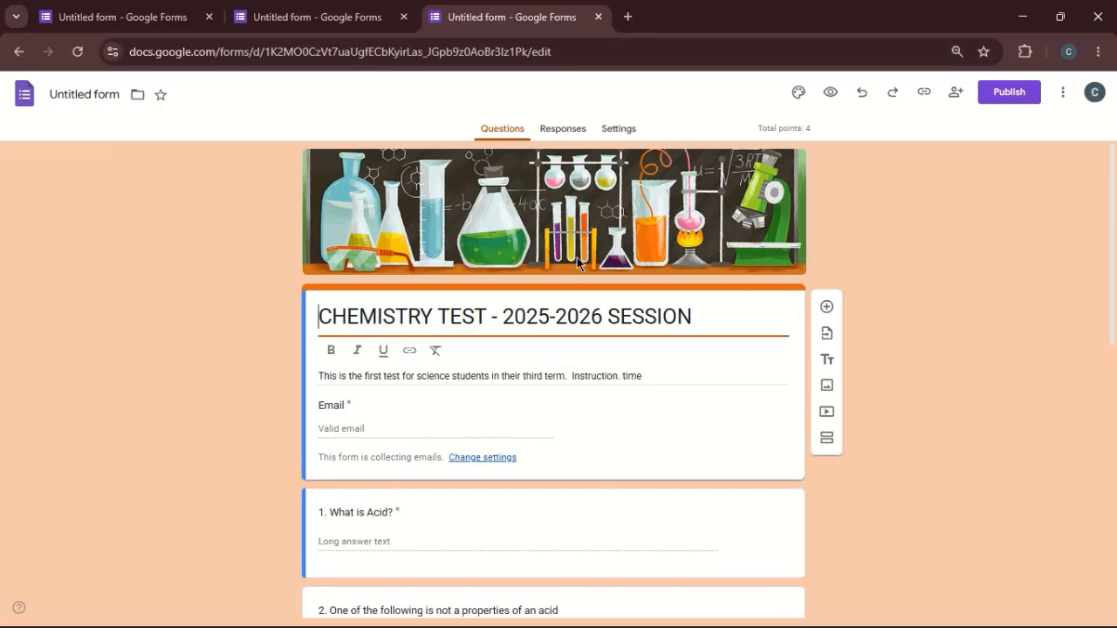
- Publish the form with responders set to anyone with the link
click(751, 180)
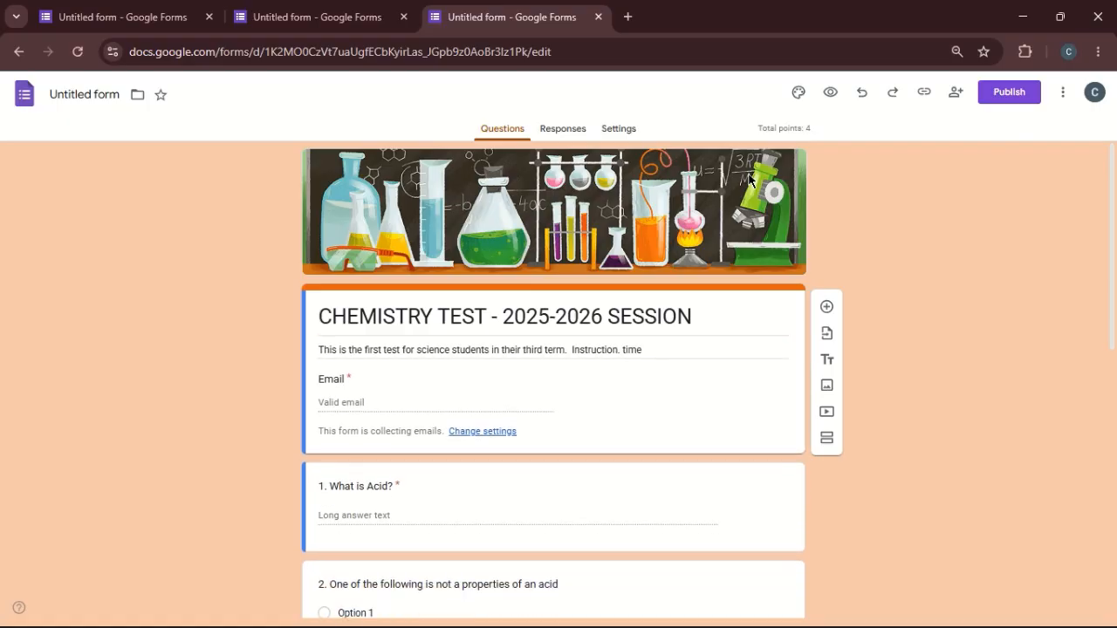
click(994, 96)
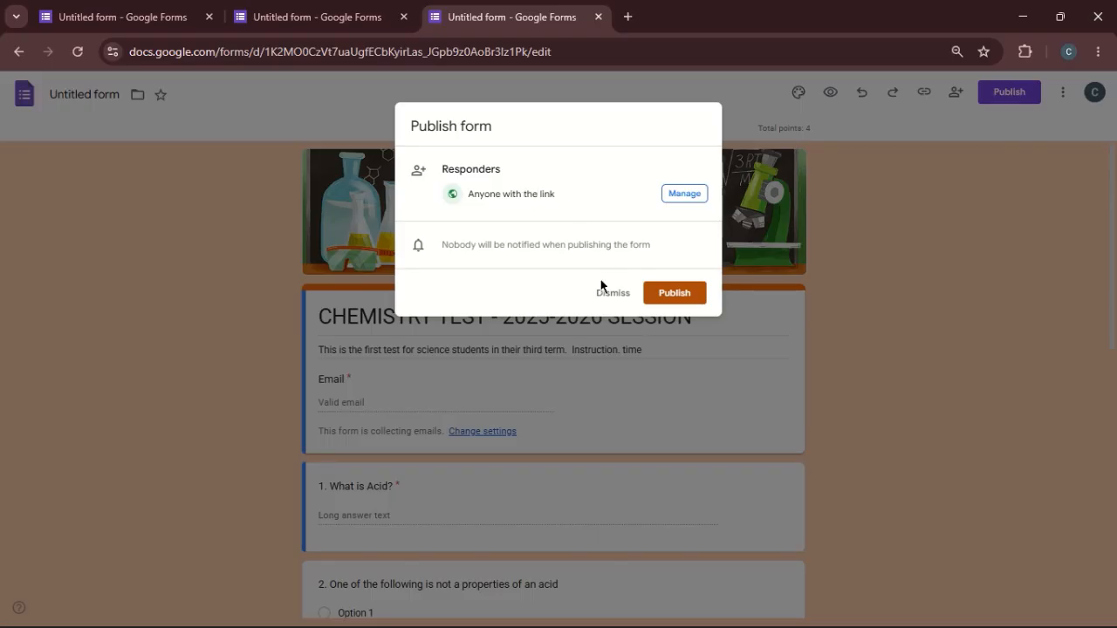
click(673, 294)
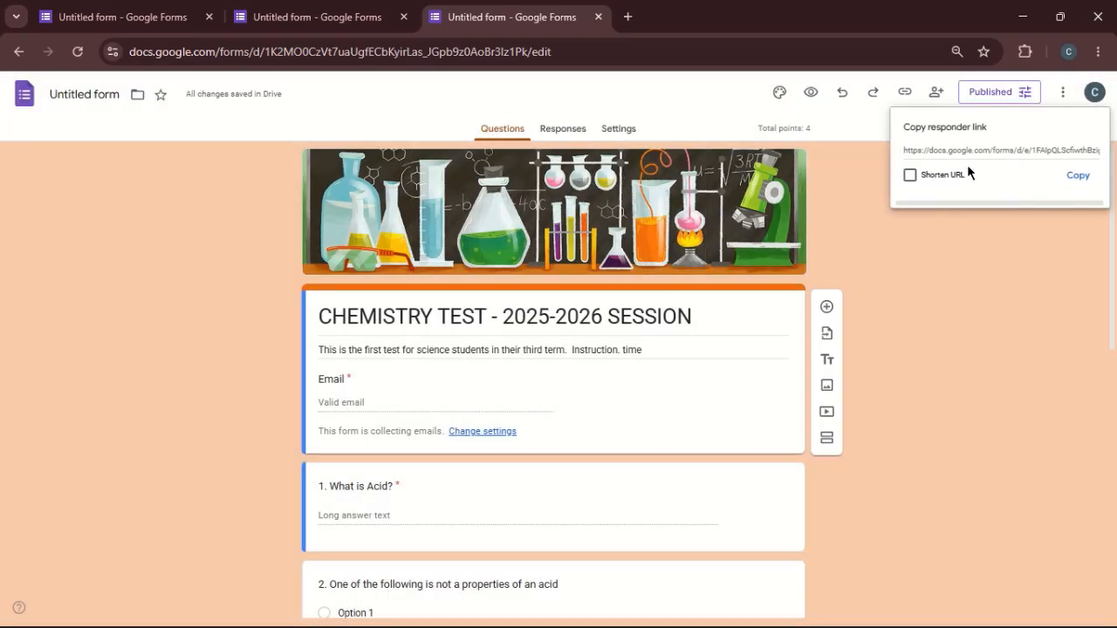
- Shorten the form's responder URL, comparing it with the full version, and copy the shortened link
click(910, 177)
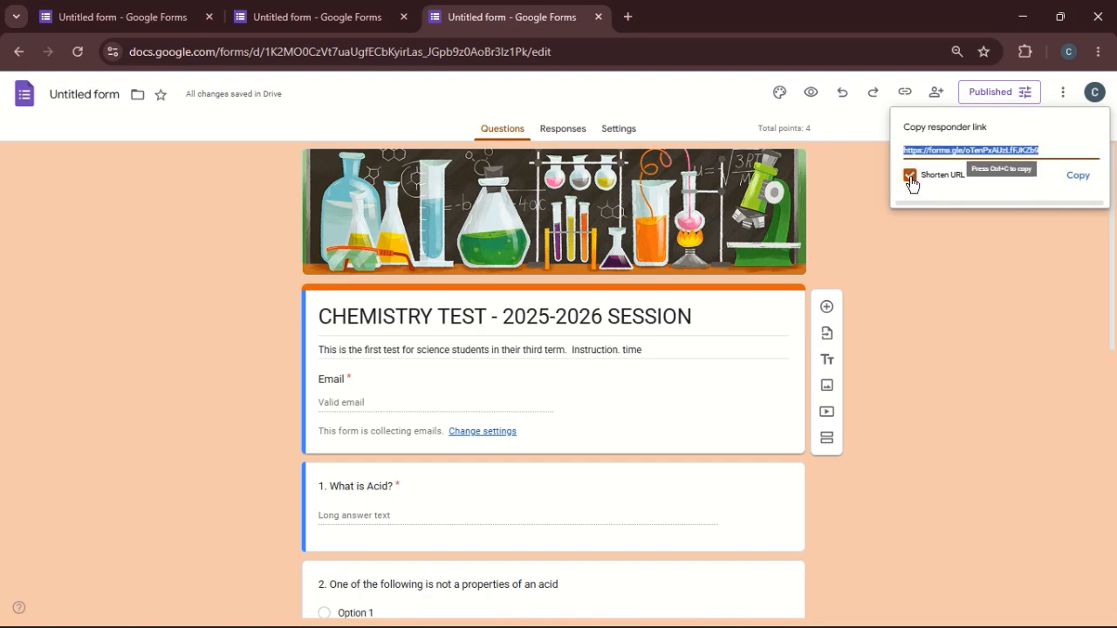
click(912, 178)
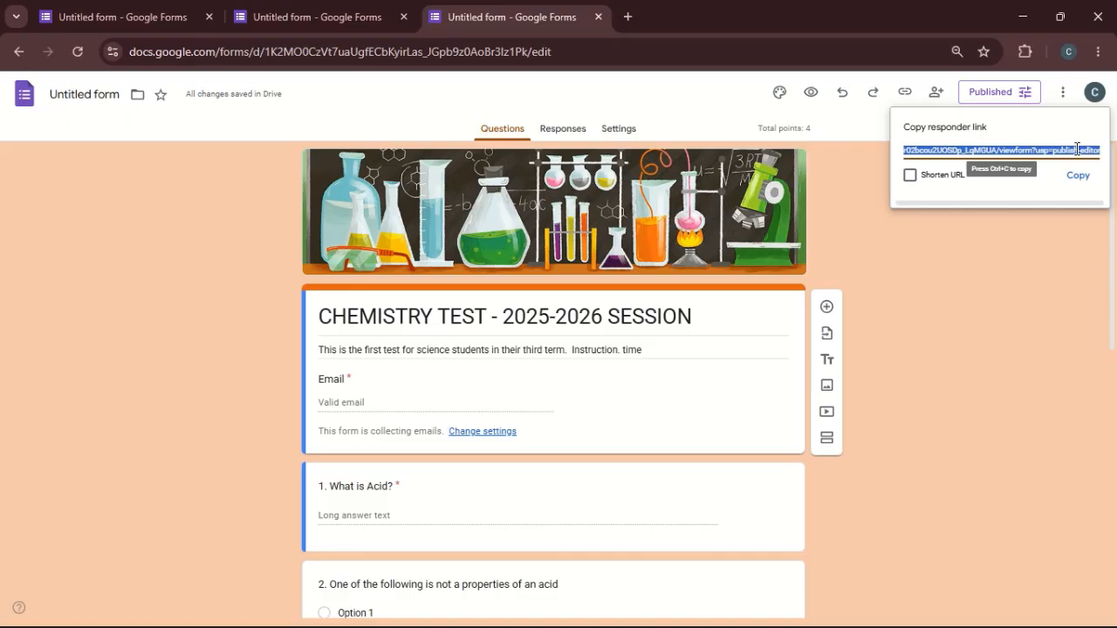
click(910, 176)
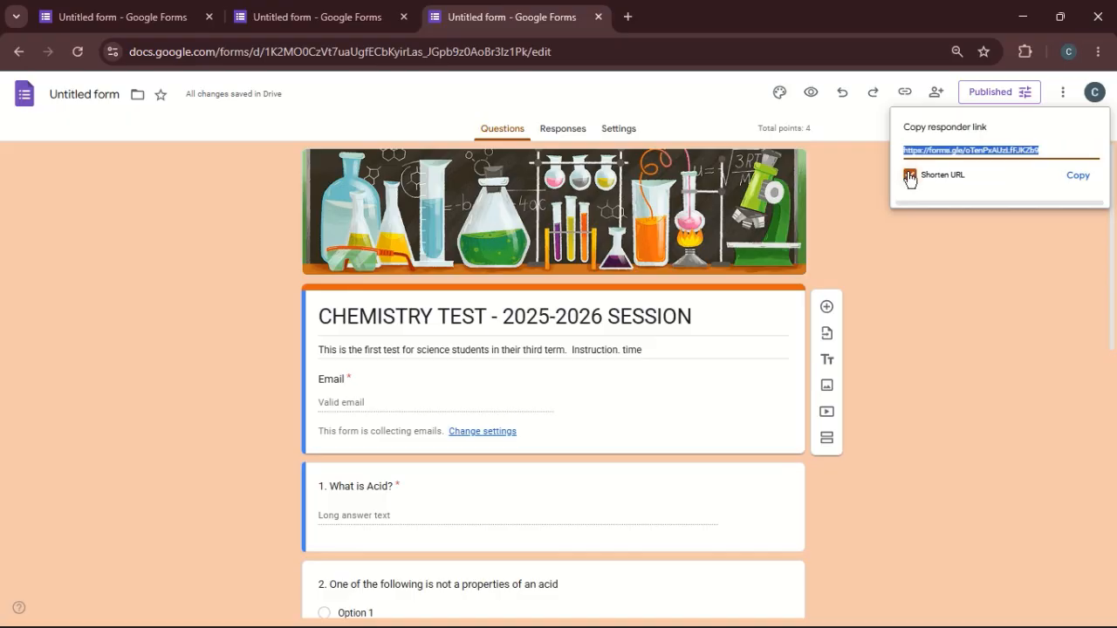
click(1079, 178)
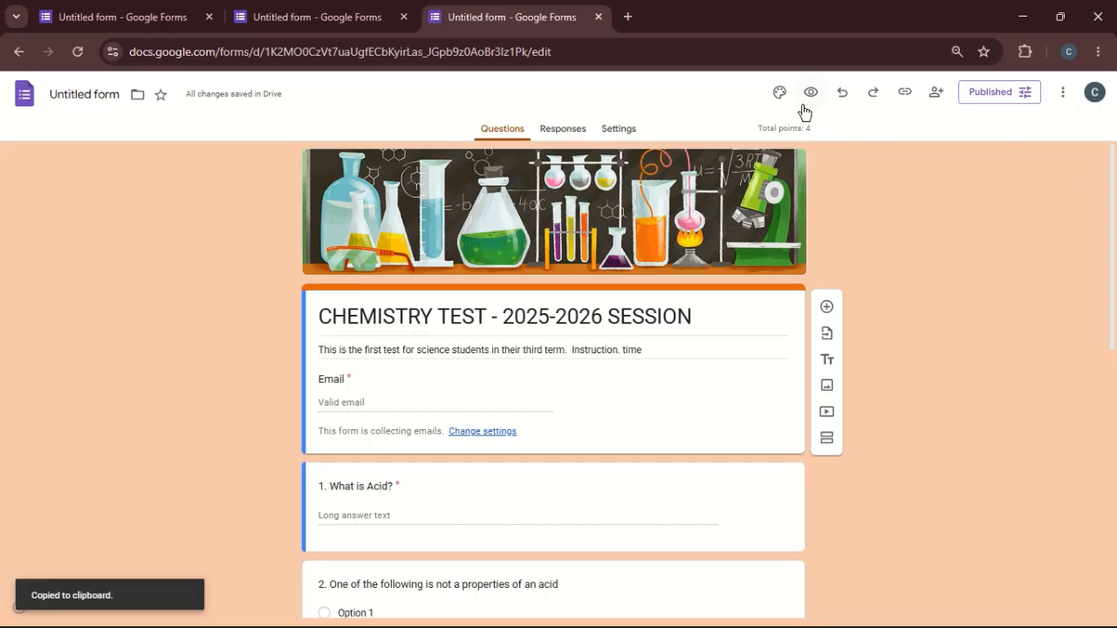
- Bring up the responder link again and copy its shortened URL once more
click(904, 96)
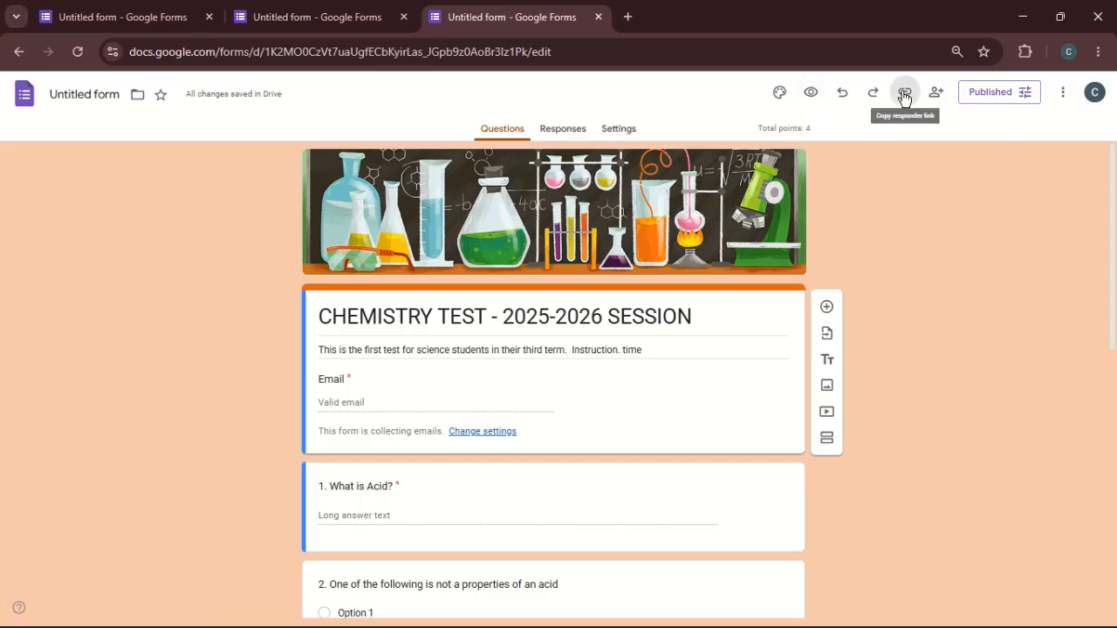
click(913, 176)
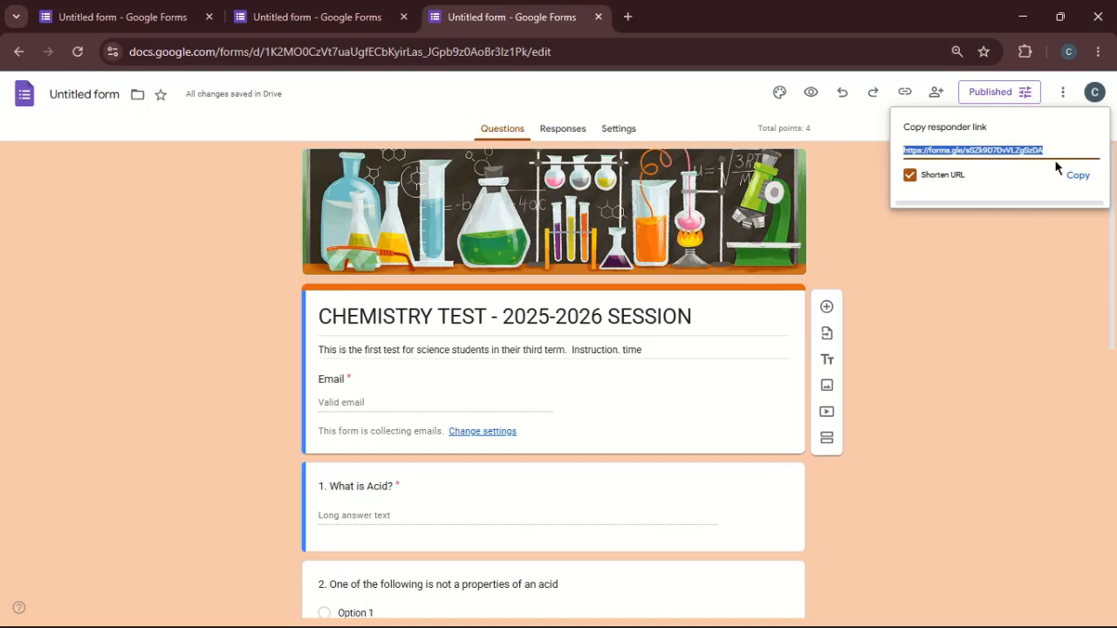
click(1077, 176)
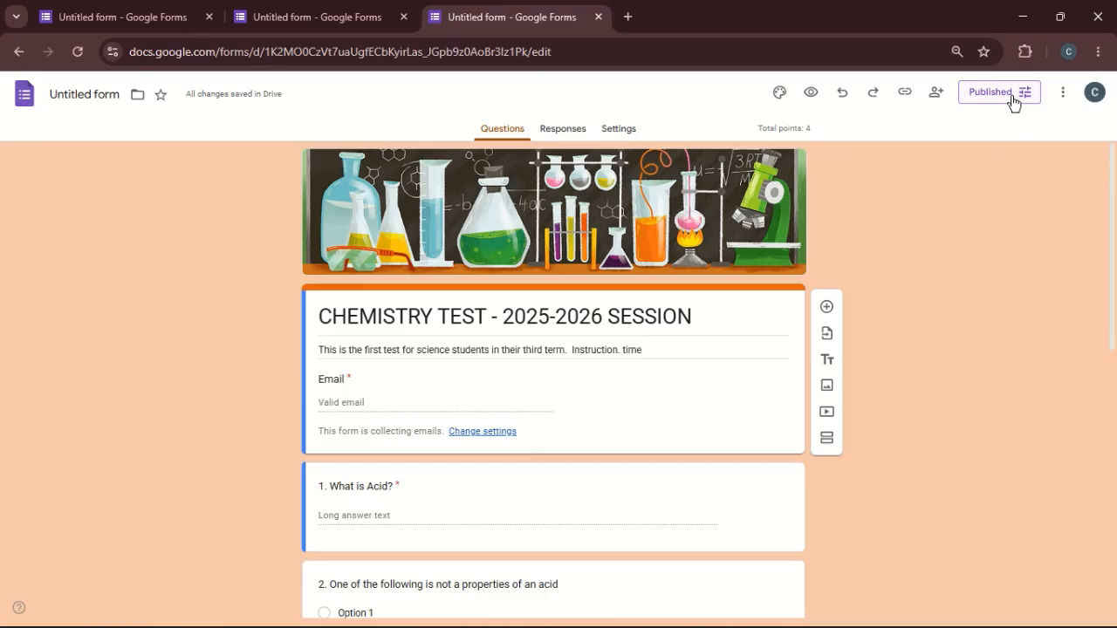
mouse_move(751, 3)
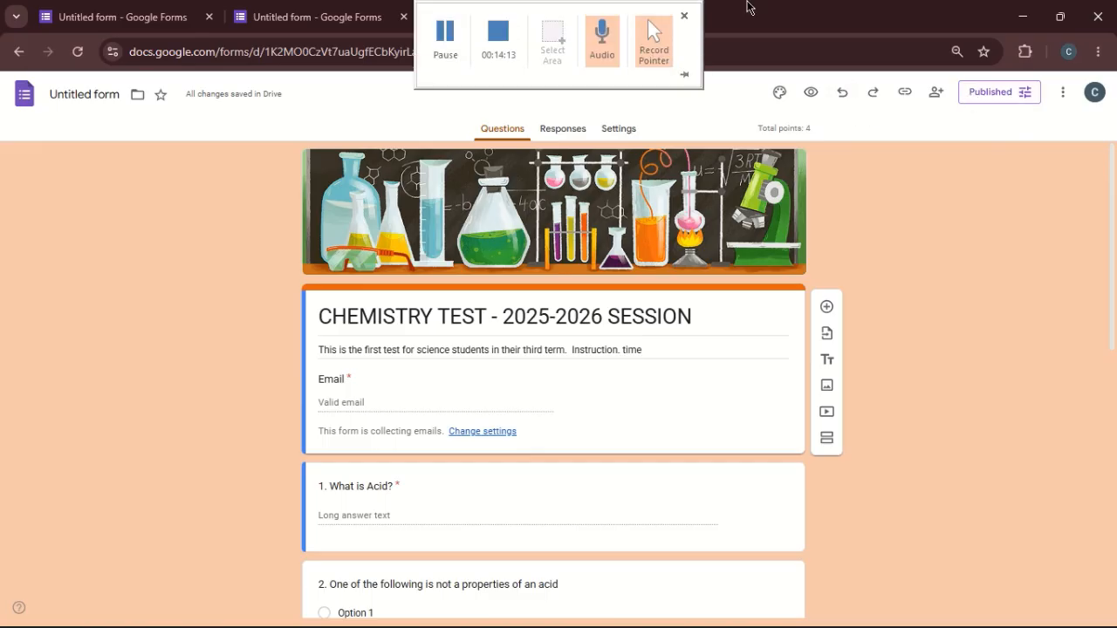